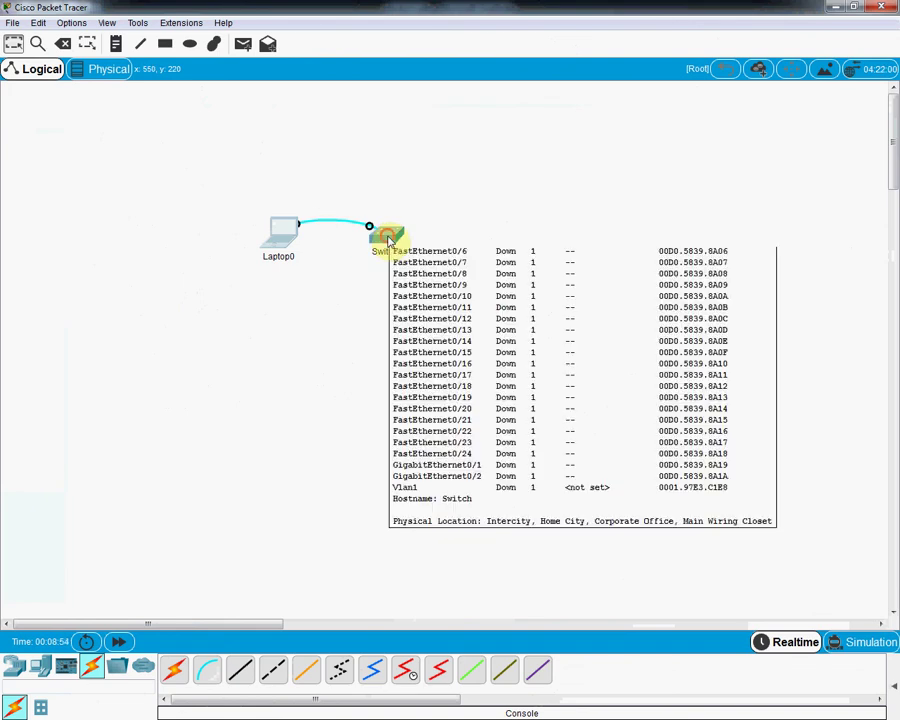
click(389, 240)
click(365, 200)
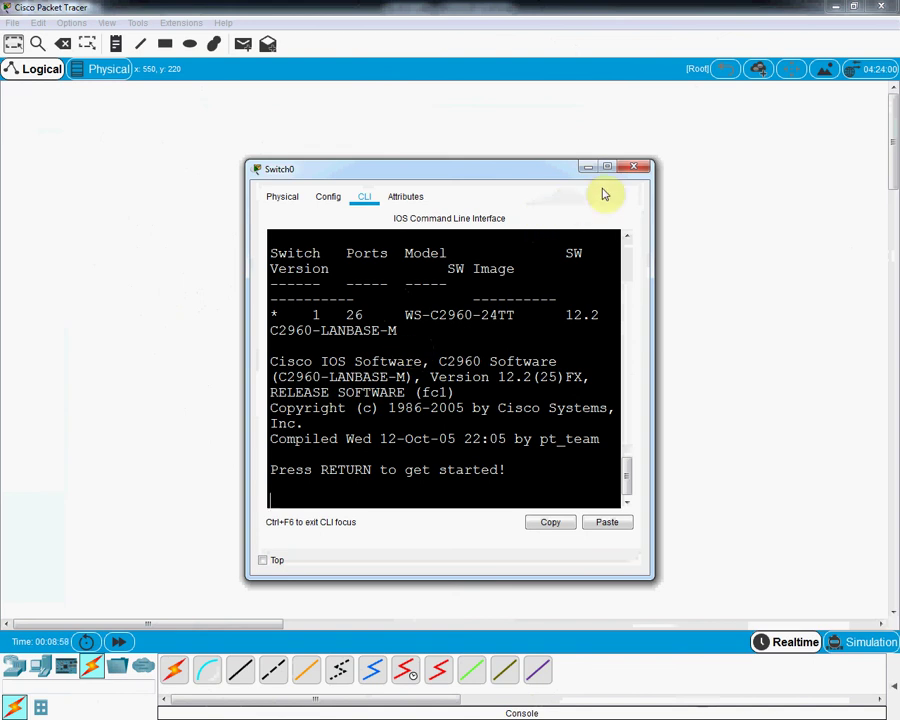
click(635, 167)
click(365, 238)
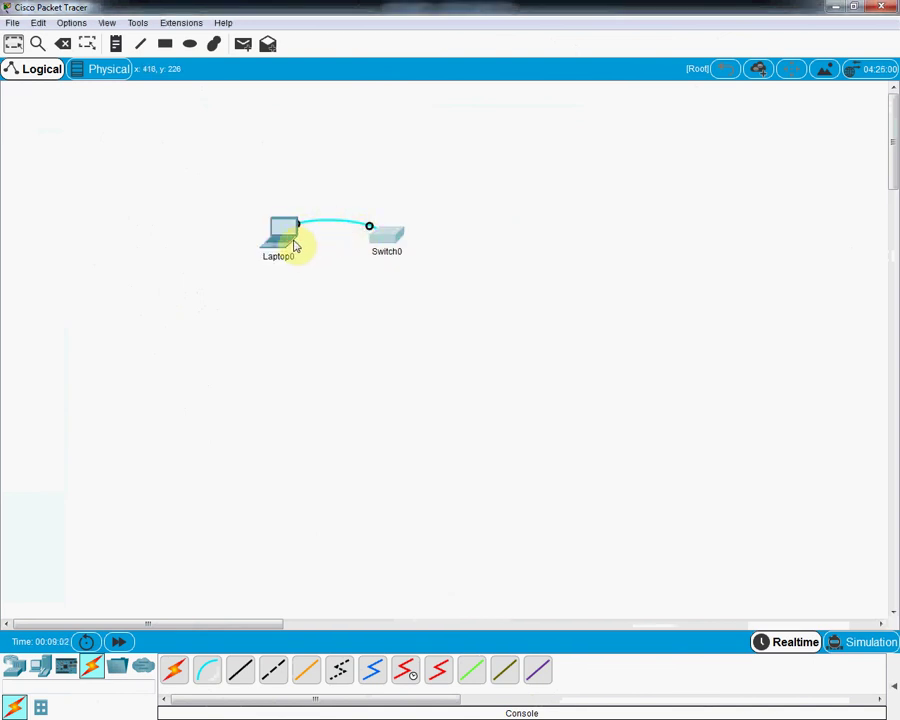
mouse_move(294, 245)
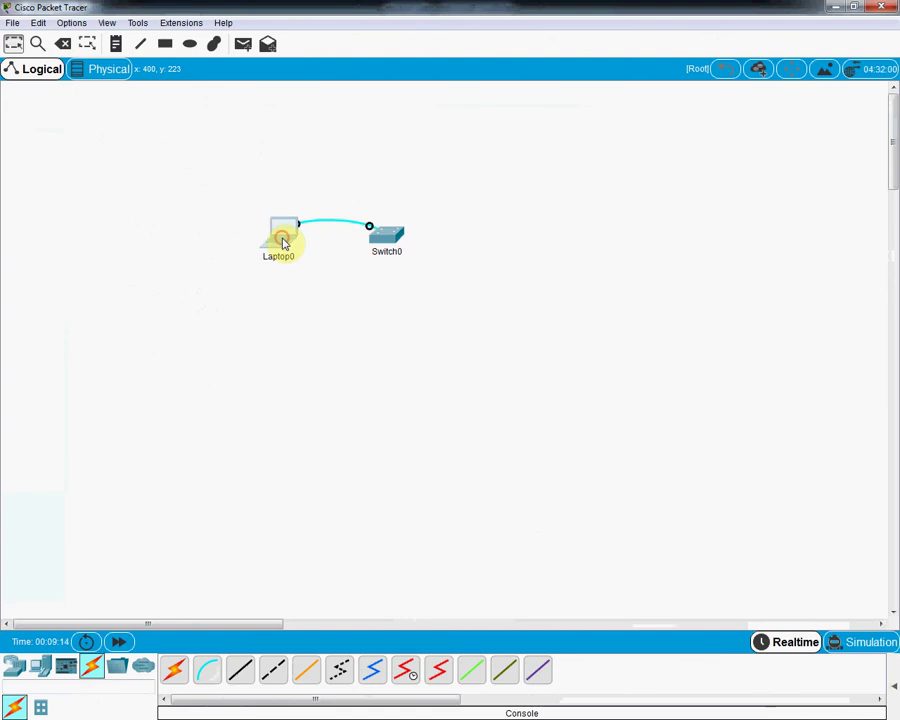
Step: Open Laptop0's Desktop Terminal with the default 9600 baud port settings and reposition its window
click(283, 243)
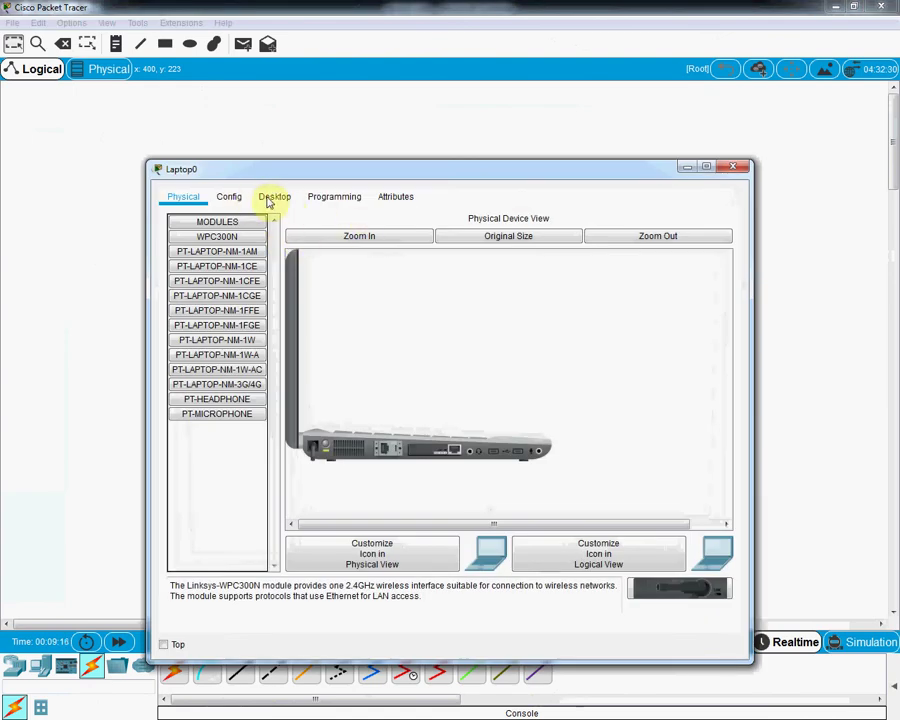
click(285, 199)
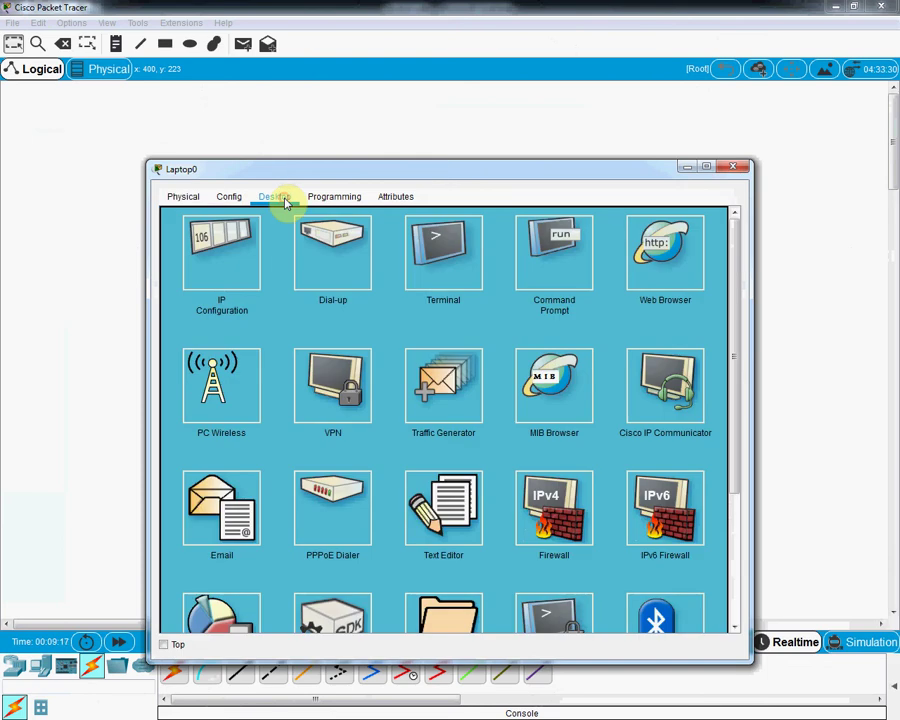
click(456, 270)
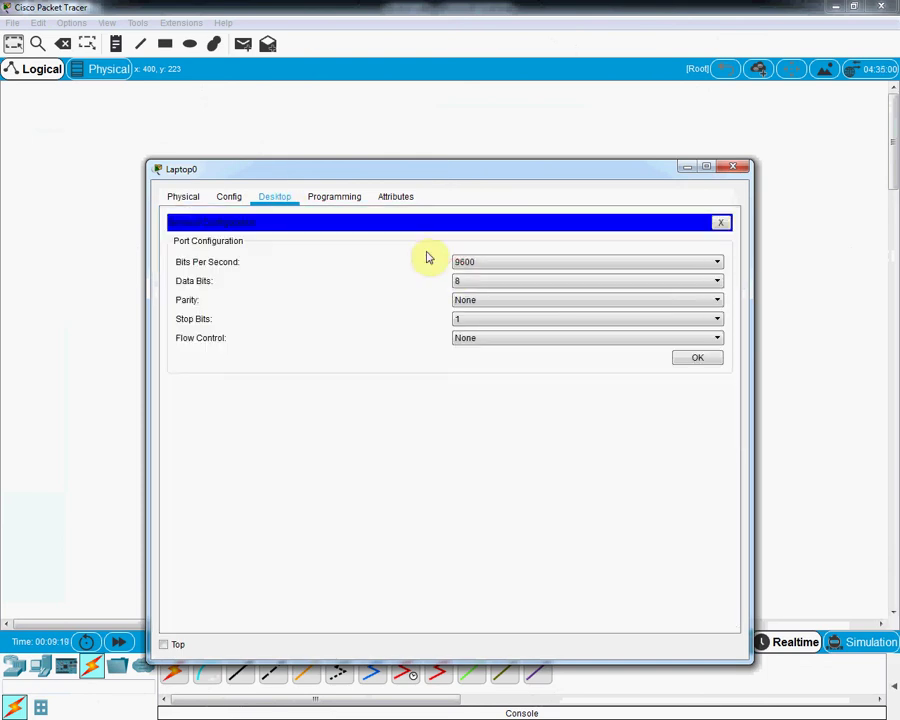
click(681, 362)
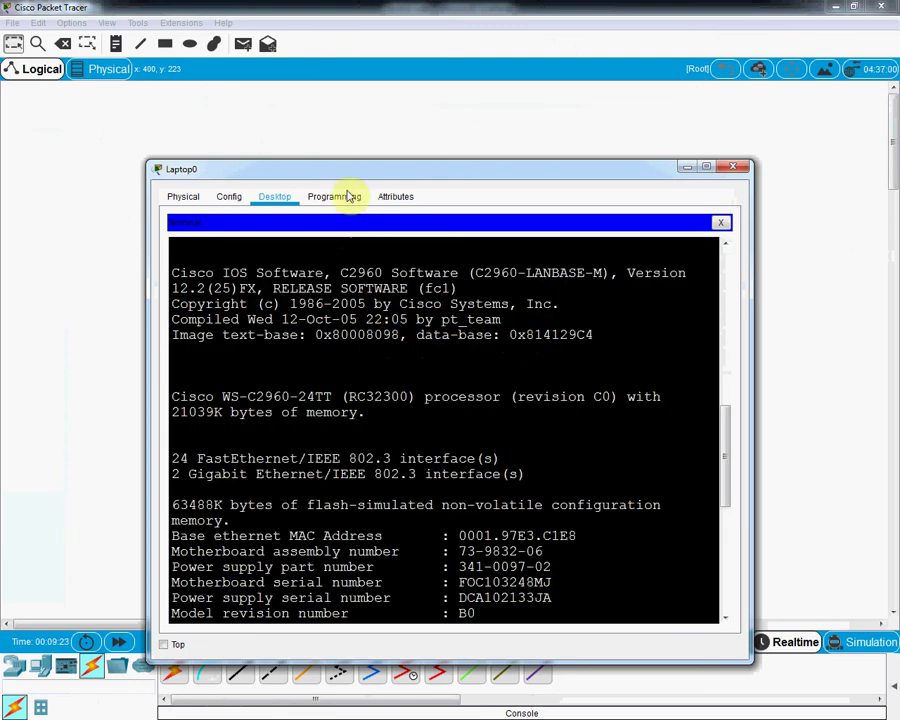
drag(390, 168, 341, 291)
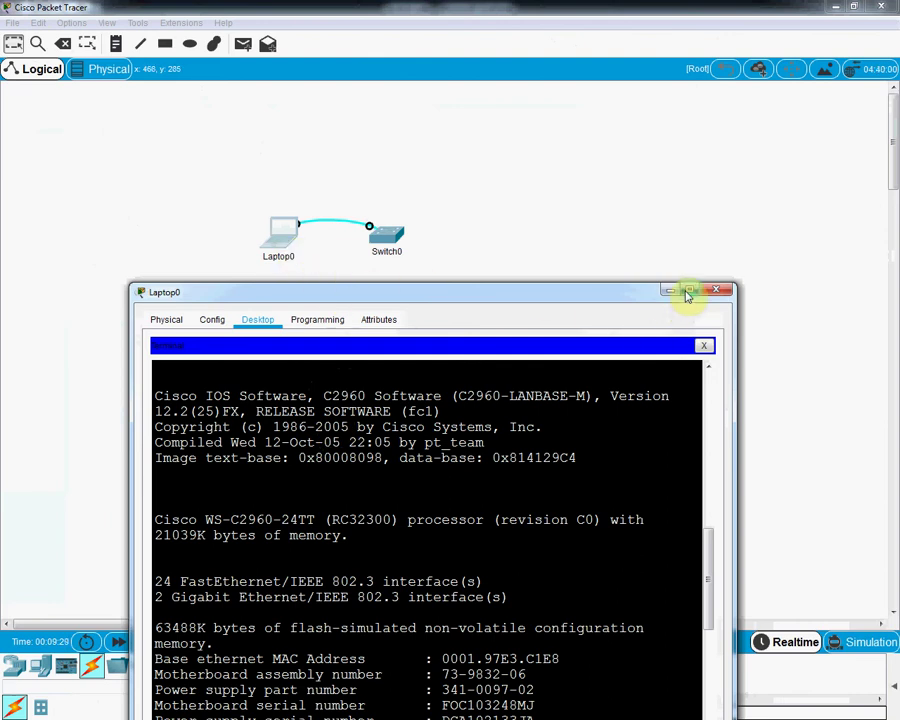
Step: Maximize the terminal and enter privileged and global configuration mode on the switch
click(689, 291)
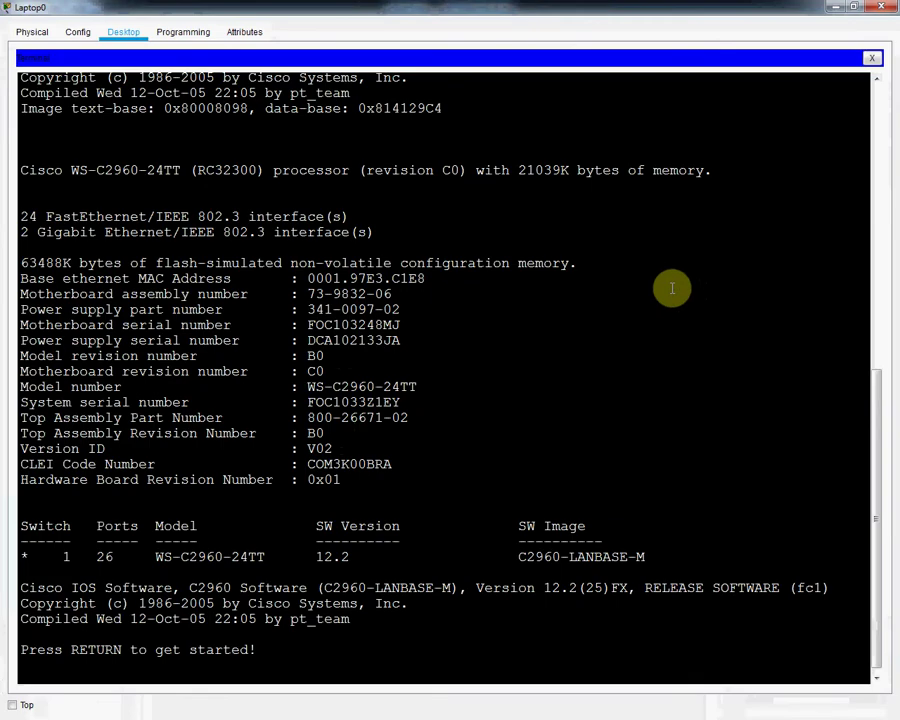
key(Return)
key(Return)
key(Return)
key(Return)
key(Return)
key(Return)
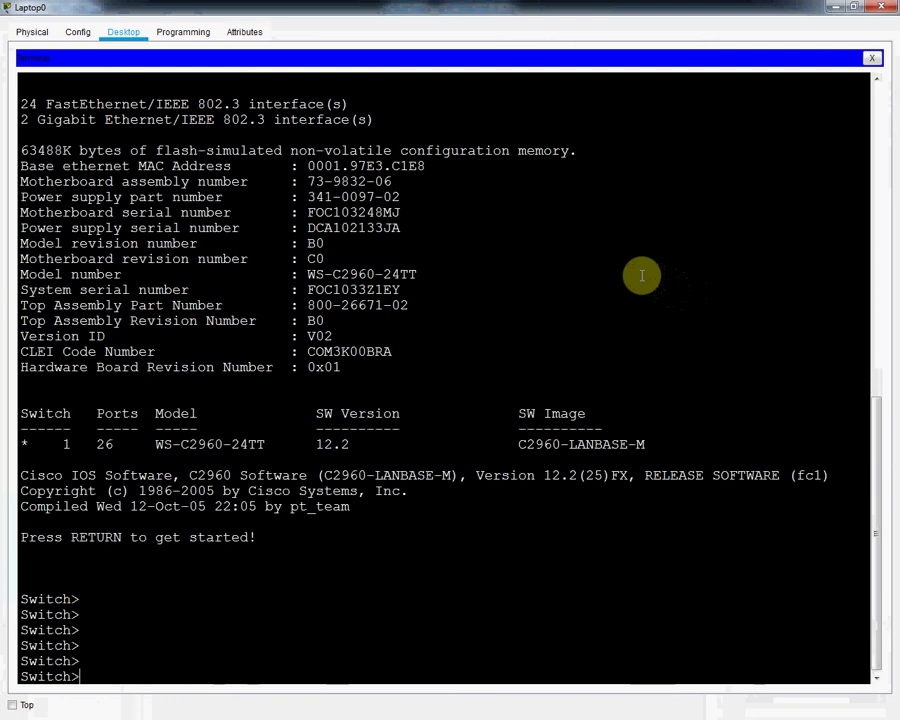
text(en)
key(Return)
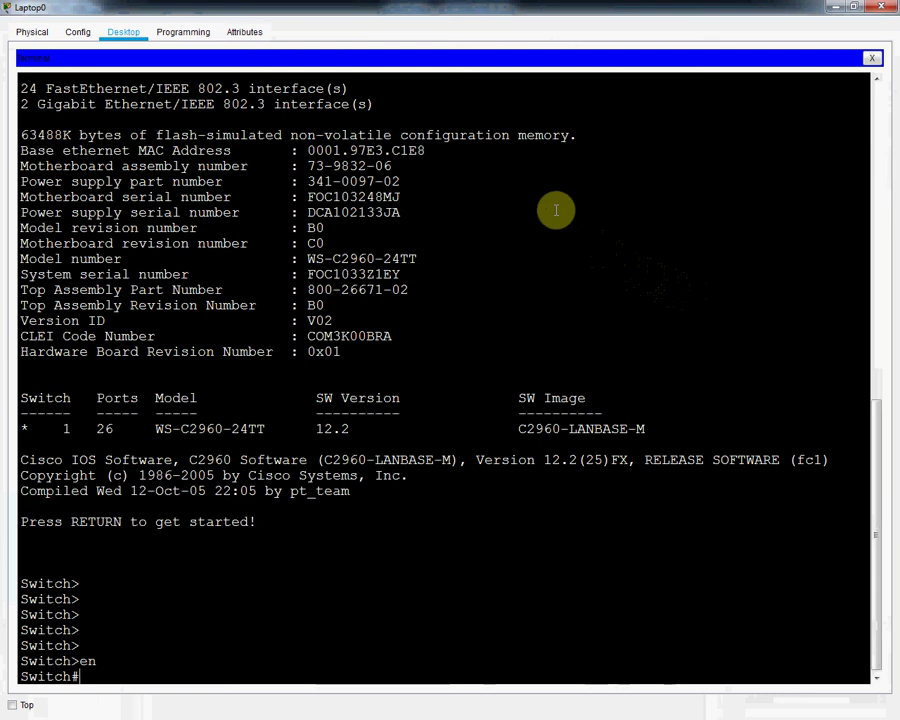
text(config t)
key(Return)
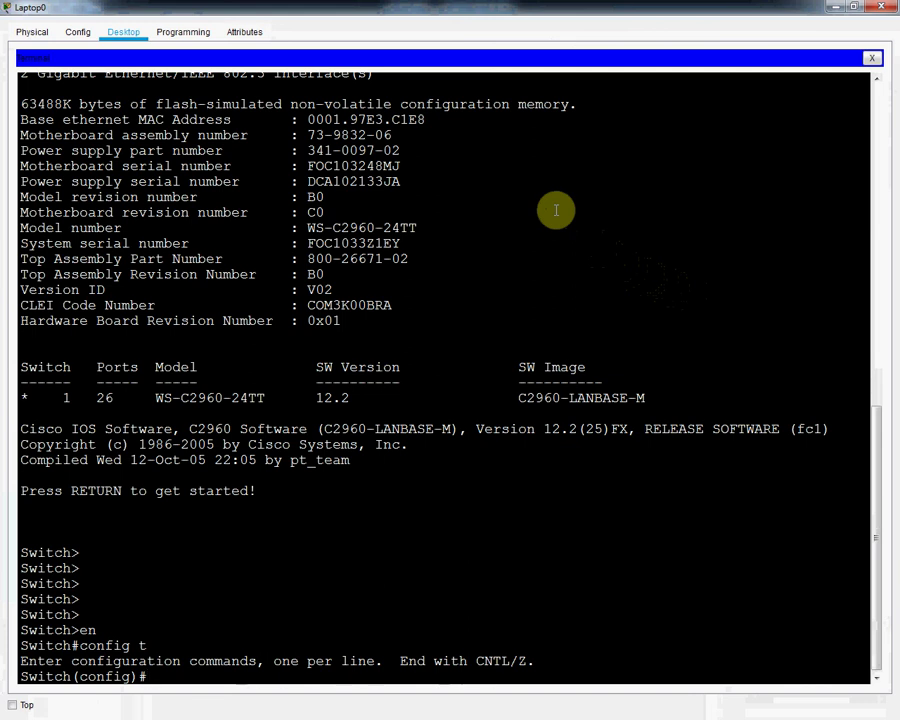
Step: Set the switch hostname to SW1
text(hos)
key(Tab)
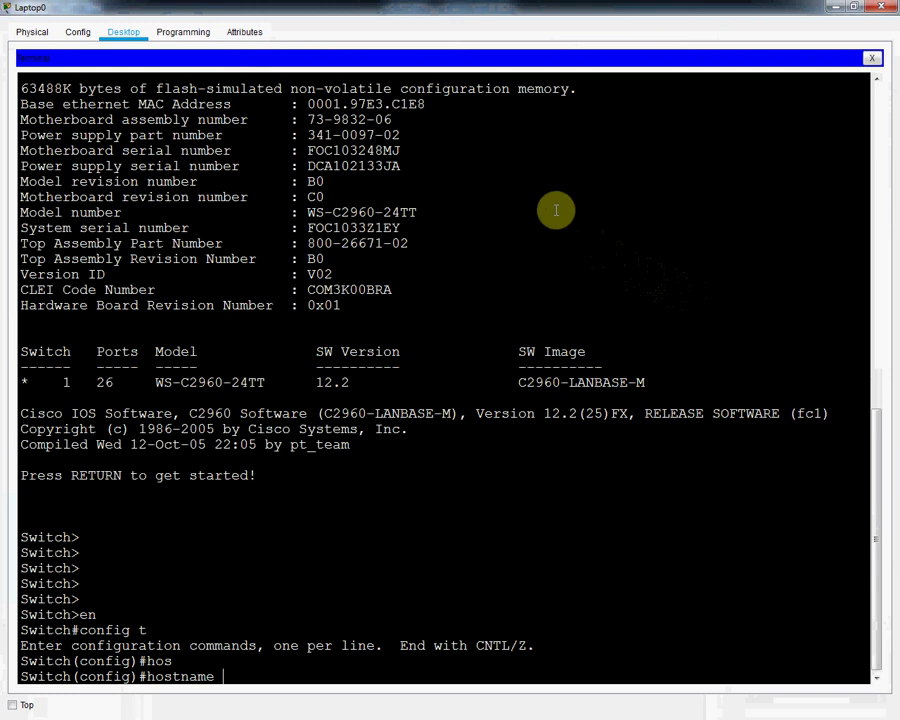
text(SW1)
key(Return)
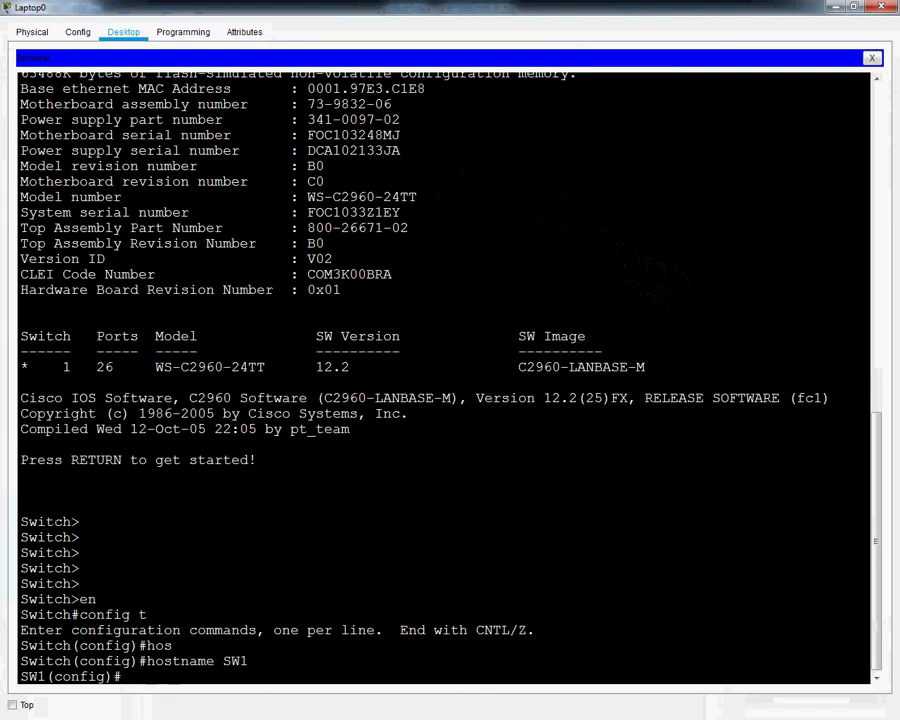
key(alt+Tab)
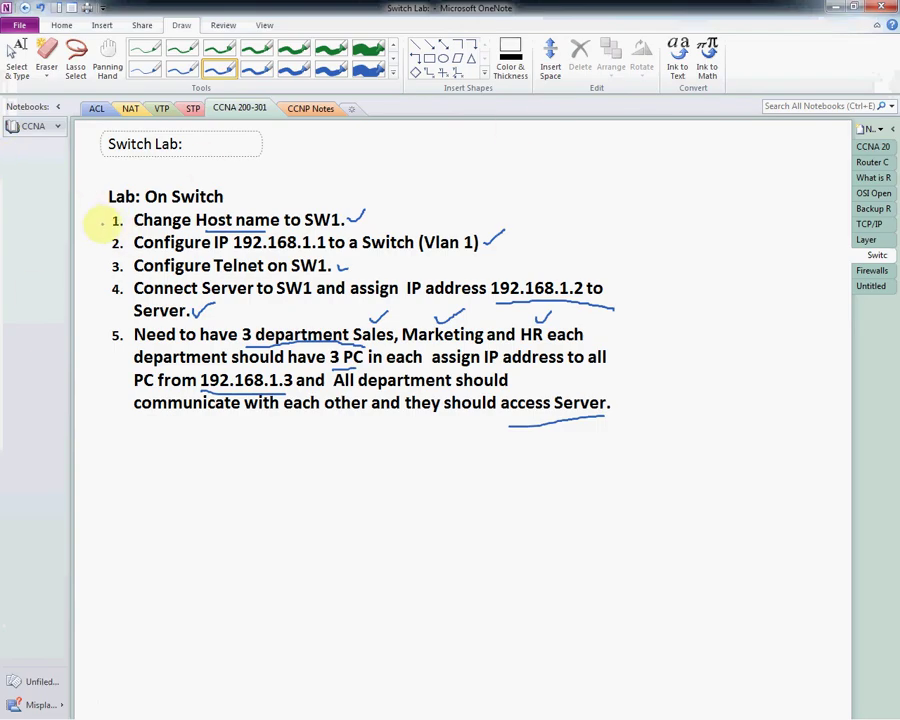
Step: Tick off lab task 1 and underline 'Host name' in the OneNote list
drag(104, 222, 126, 216)
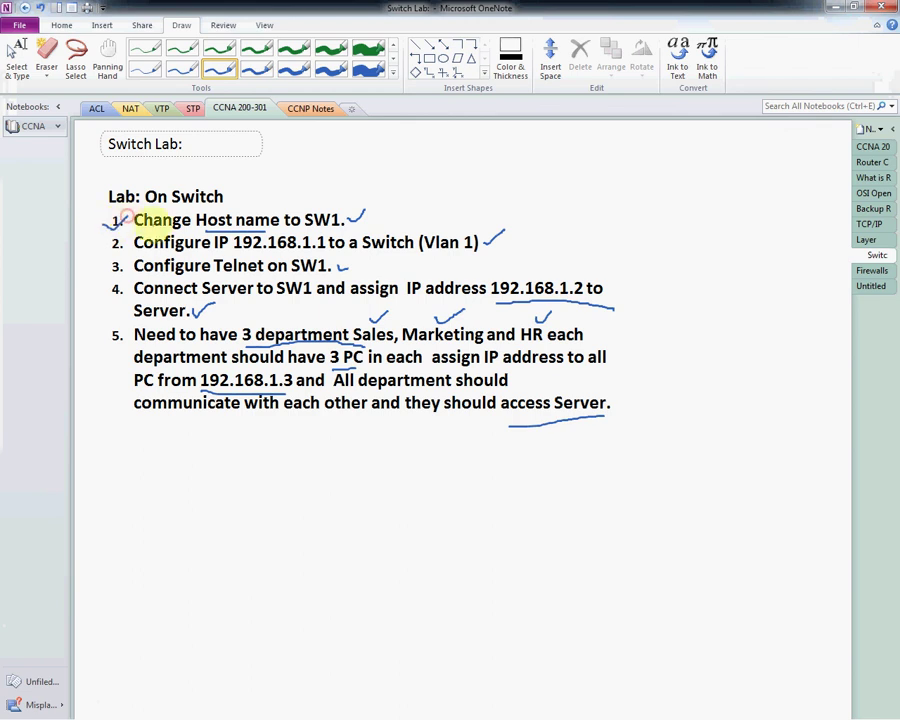
drag(197, 228, 282, 229)
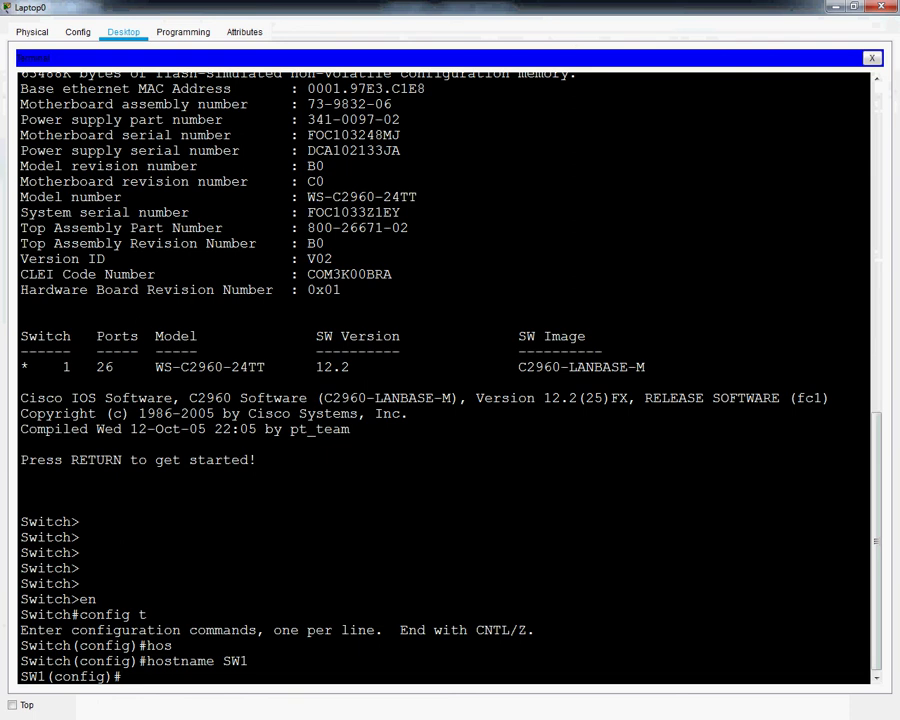
Step: Exit configuration mode, run show vlan brief, and highlight VLAN 1 and its ports
text(exit)
key(Return)
key(Return)
text(sh vlan br)
key(Return)
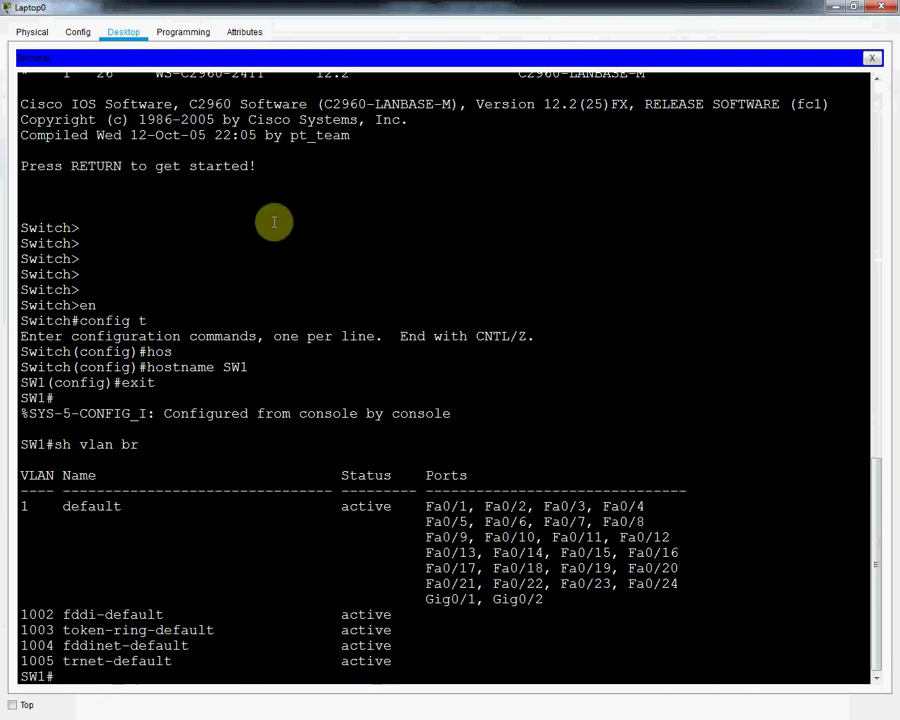
drag(139, 510, 26, 507)
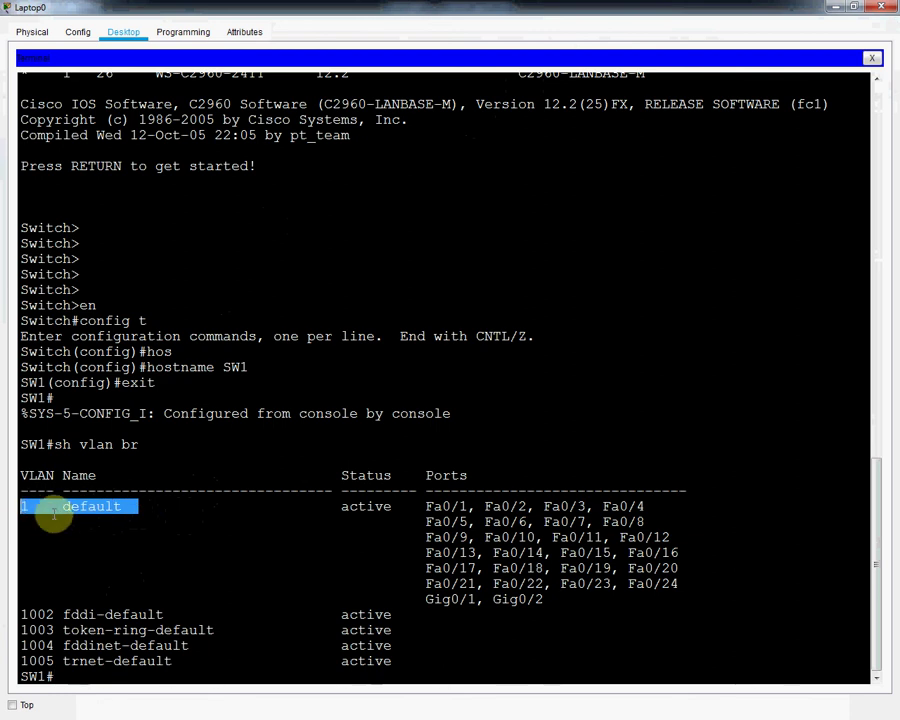
drag(426, 507, 546, 603)
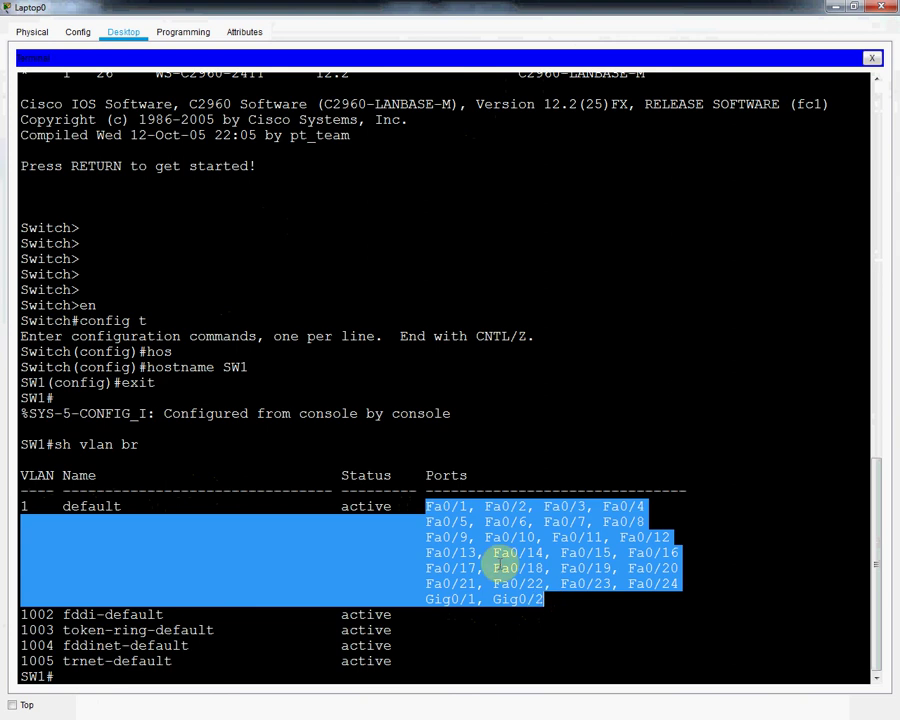
click(155, 673)
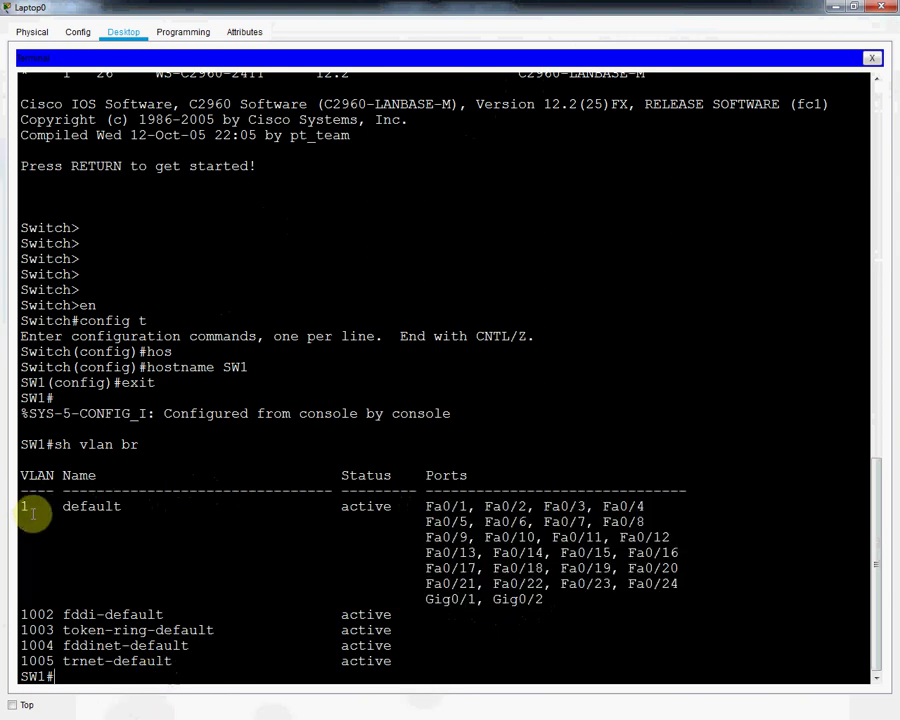
drag(20, 474, 132, 506)
click(128, 675)
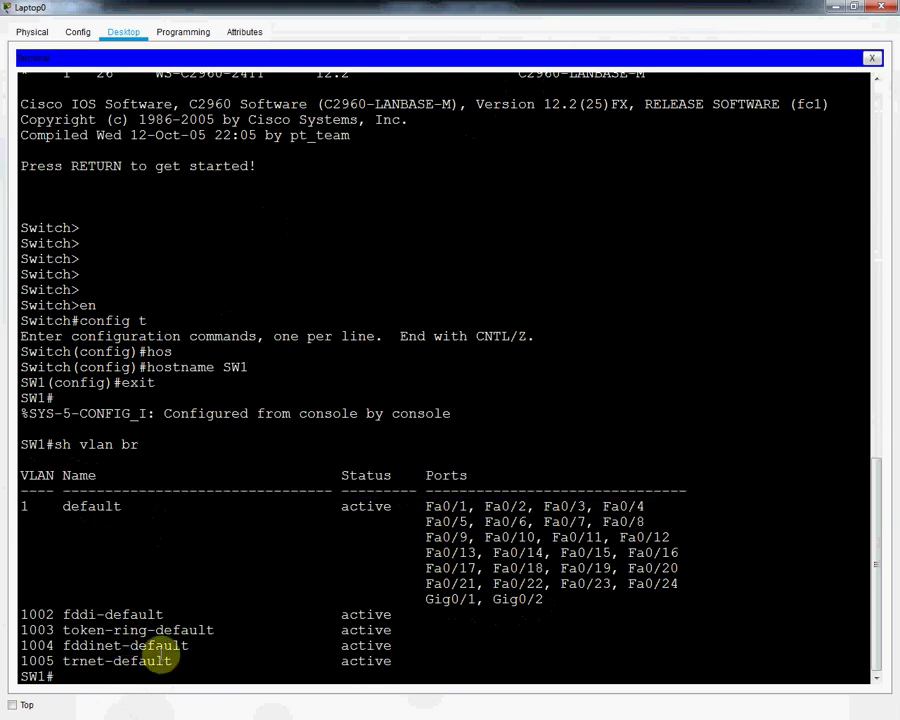
Step: Page through show running-config, highlighting the interface Vlan1 entry
text(sh run)
key(Return)
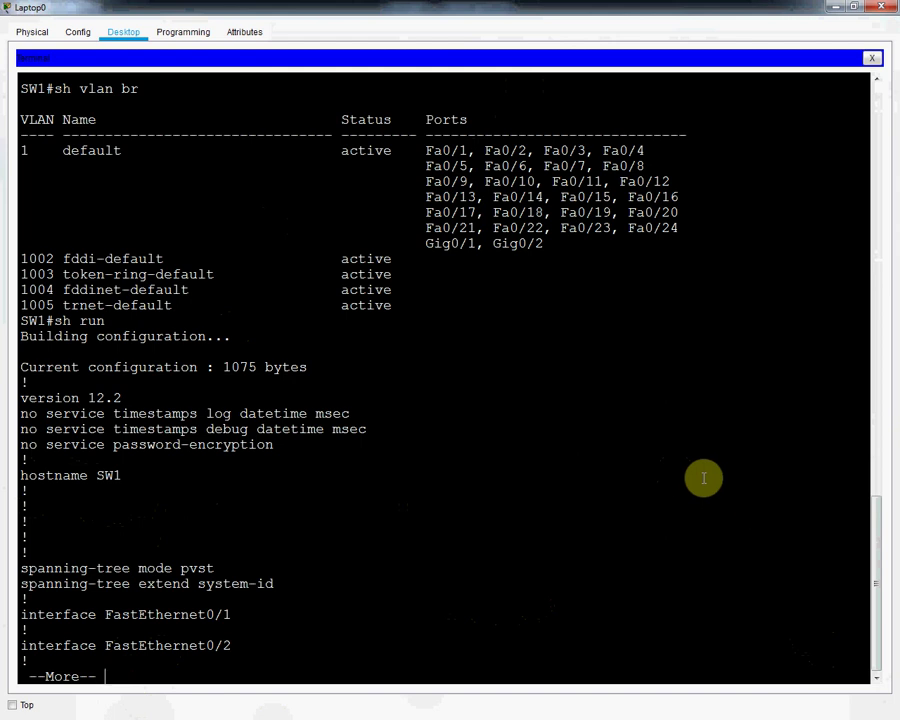
key(Return)
key(Return)
key(Return)
key(Return)
key(Return)
key(Return)
key(Return)
key(Return)
key(Return)
key(Return)
key(Return)
key(Return)
key(Return)
key(Return)
key(Return)
key(Return)
key(Return)
key(Return)
key(Return)
key(Return)
key(Return)
key(Return)
key(Return)
key(Return)
key(Return)
key(Return)
key(Return)
key(Return)
key(Return)
key(Return)
key(Return)
key(Return)
key(Return)
key(Return)
key(Return)
key(Return)
key(Return)
key(Return)
key(Return)
key(Return)
key(Return)
key(Return)
key(Return)
key(Return)
key(Return)
key(Return)
key(Return)
key(Return)
key(Return)
key(Return)
key(Return)
key(Return)
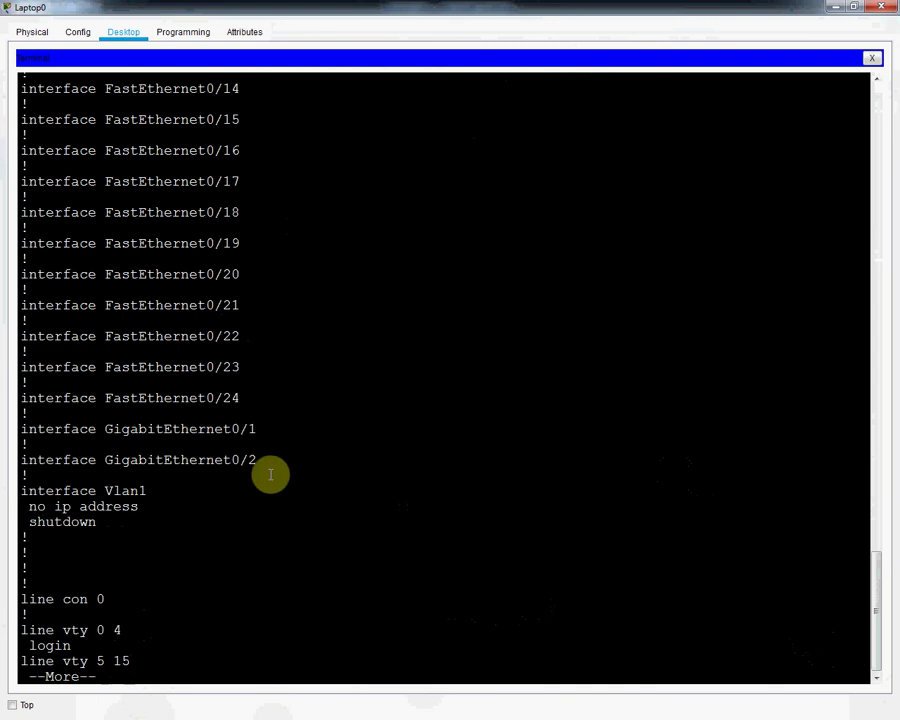
drag(146, 488, 22, 490)
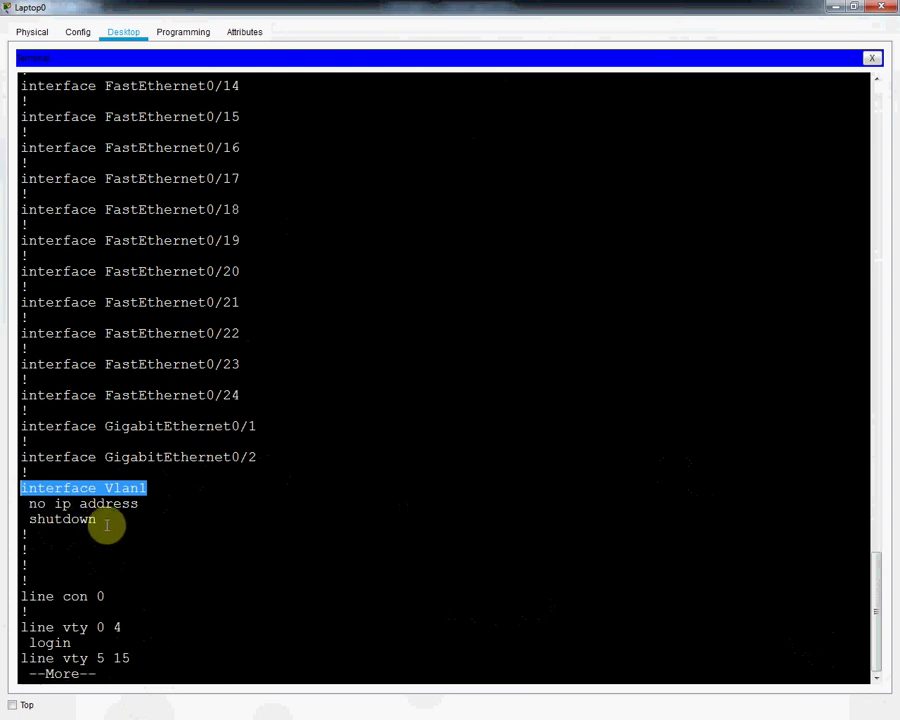
key(Return)
key(Return)
key(Return)
key(Return)
key(Return)
key(Return)
key(Return)
key(Return)
key(Return)
key(Return)
key(Return)
key(Return)
key(Return)
key(Return)
key(Return)
key(Return)
key(Return)
key(Return)
key(Return)
key(Return)
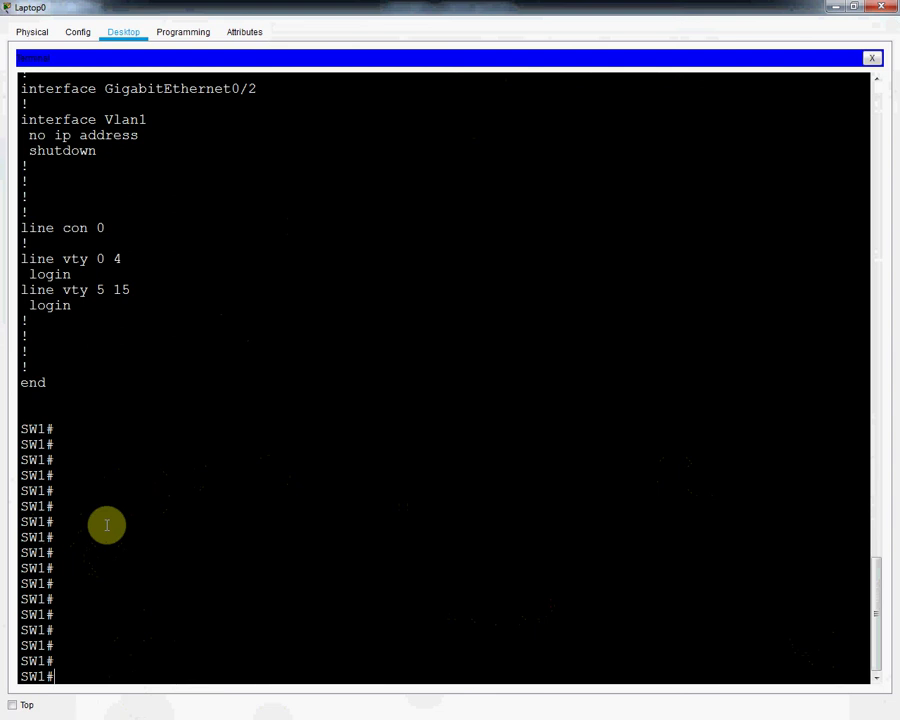
Step: Enter configuration mode for interface Vlan1
text(config t)
key(Return)
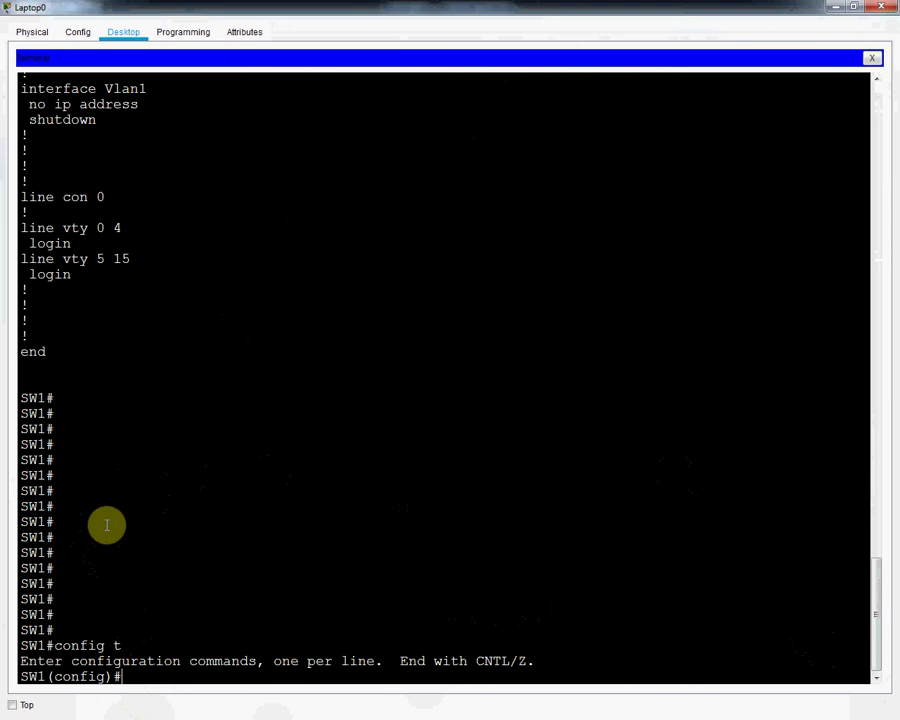
text(in)
text(t)
key(Tab)
text(vl)
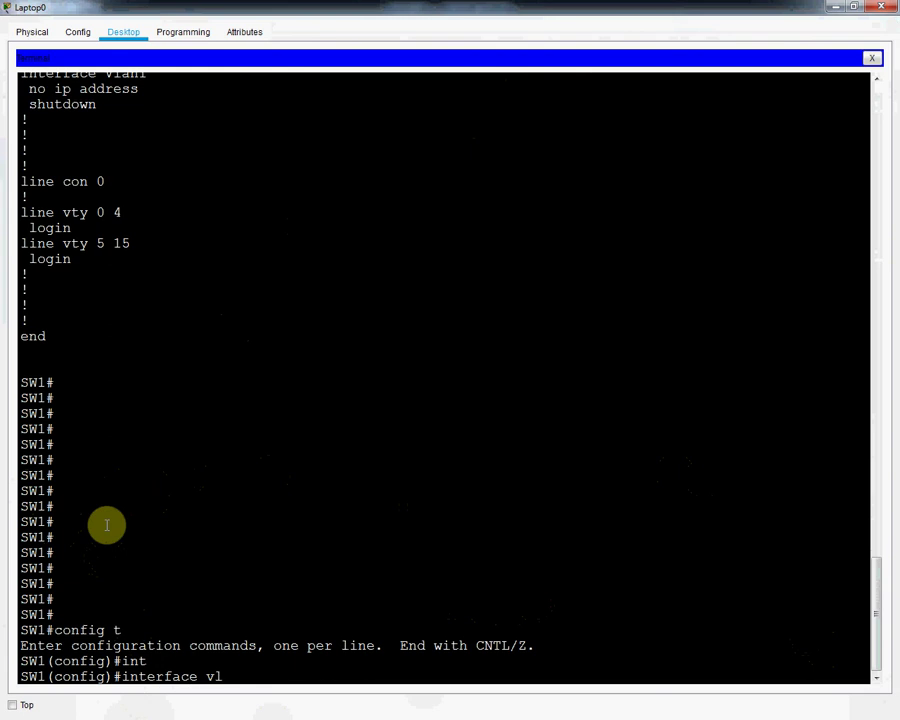
key(Tab)
text(1)
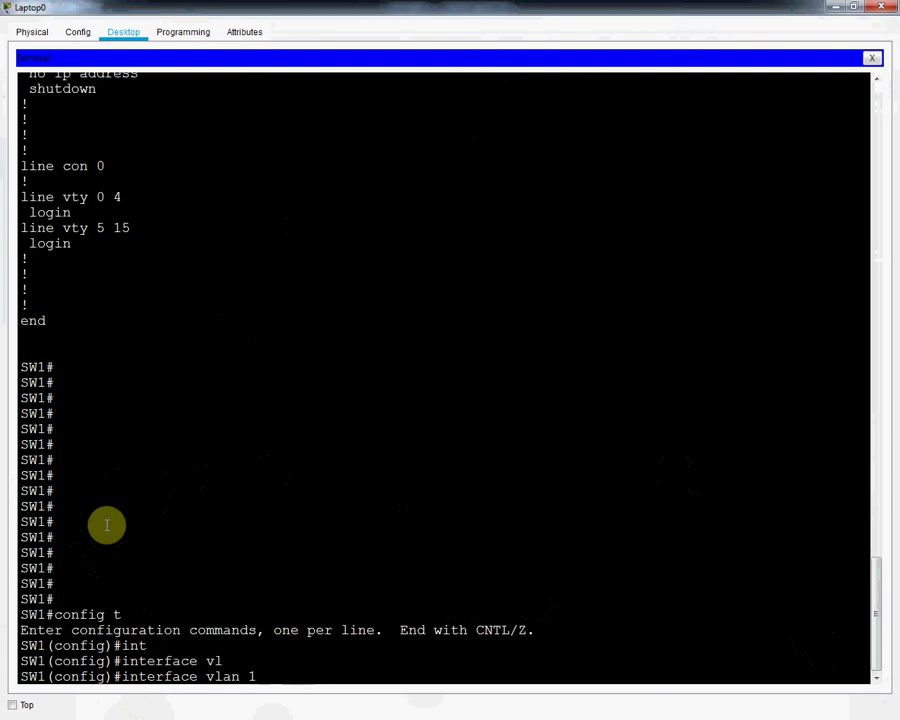
key(Return)
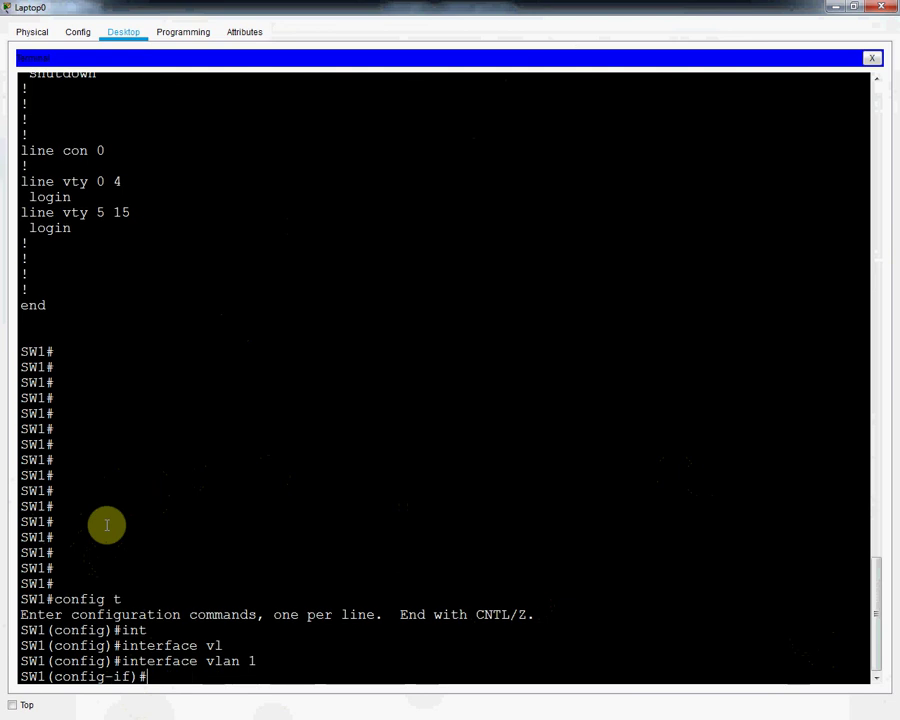
Step: Assign Vlan1 IP 192.168.1.1 255.255.255.0, enable it with no shutdown, and exit
text(ip a)
key(Tab)
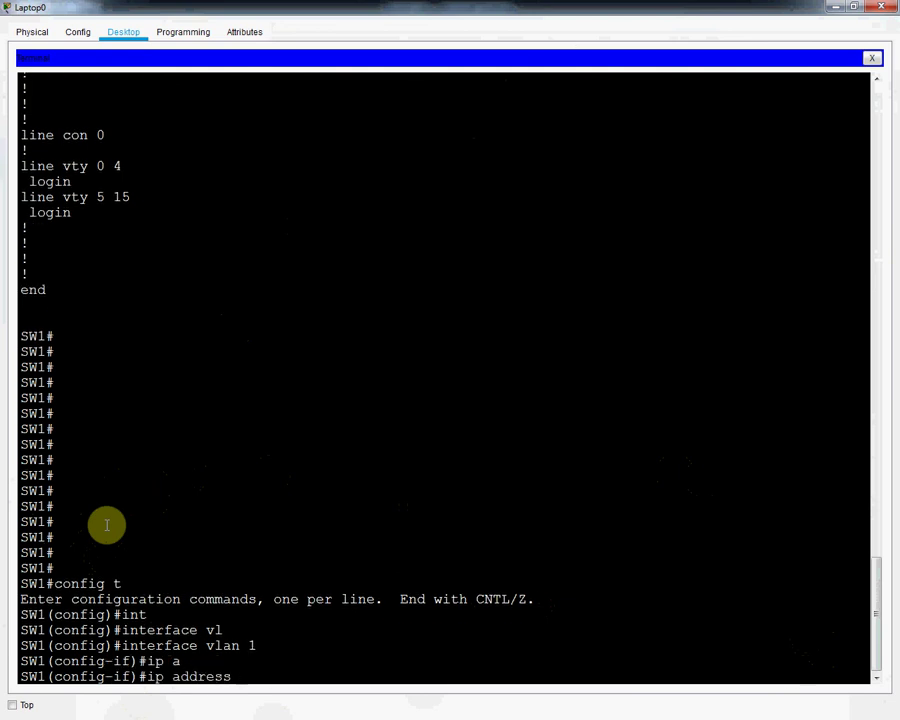
text(192.168.1.1 2)
text(55.25)
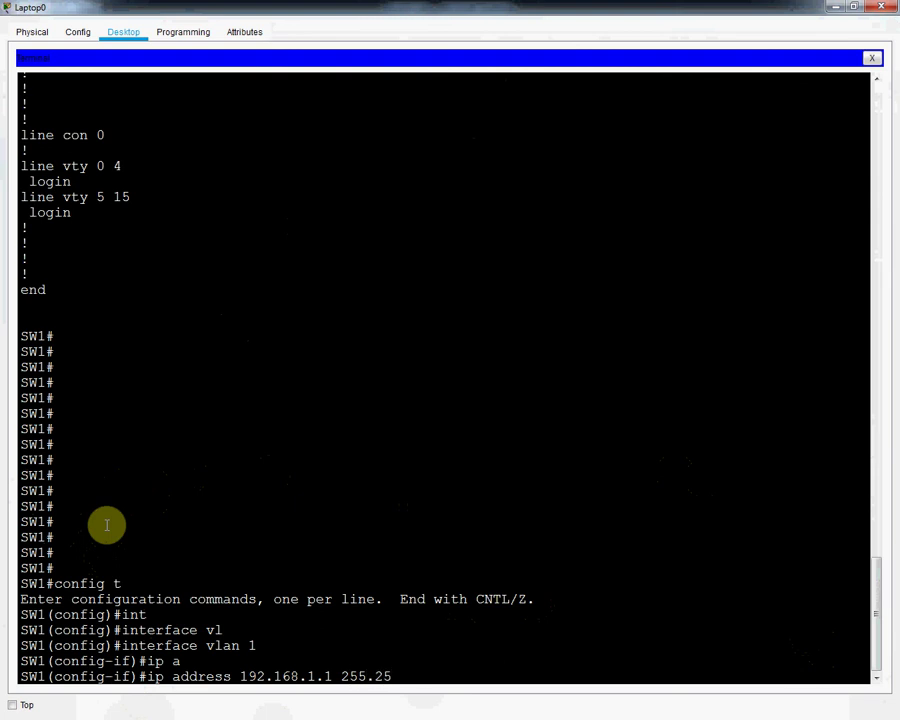
text(5.255.0)
key(Return)
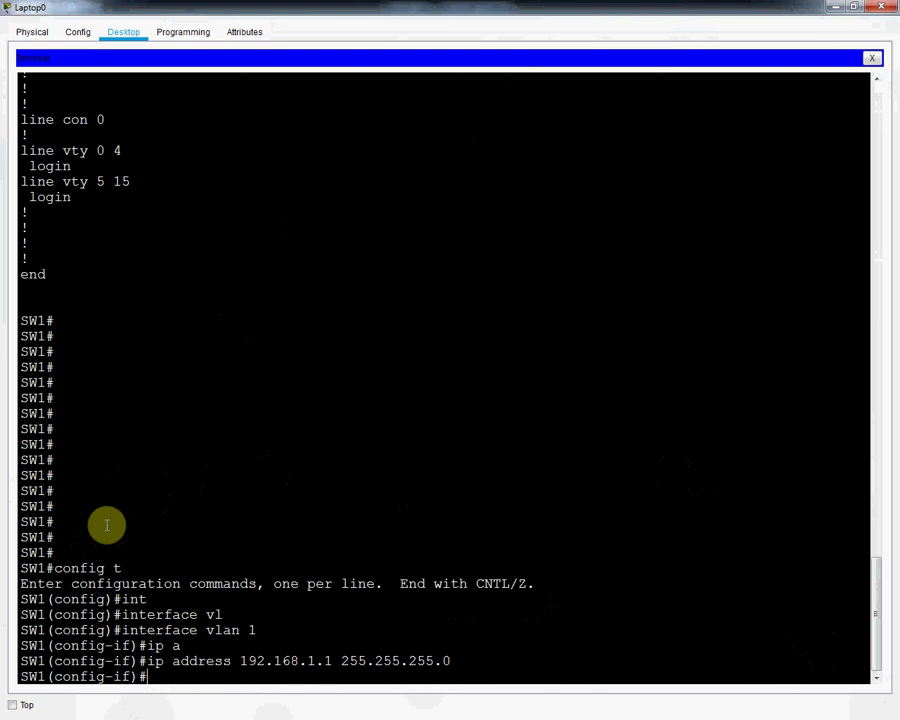
text(no sh)
key(Return)
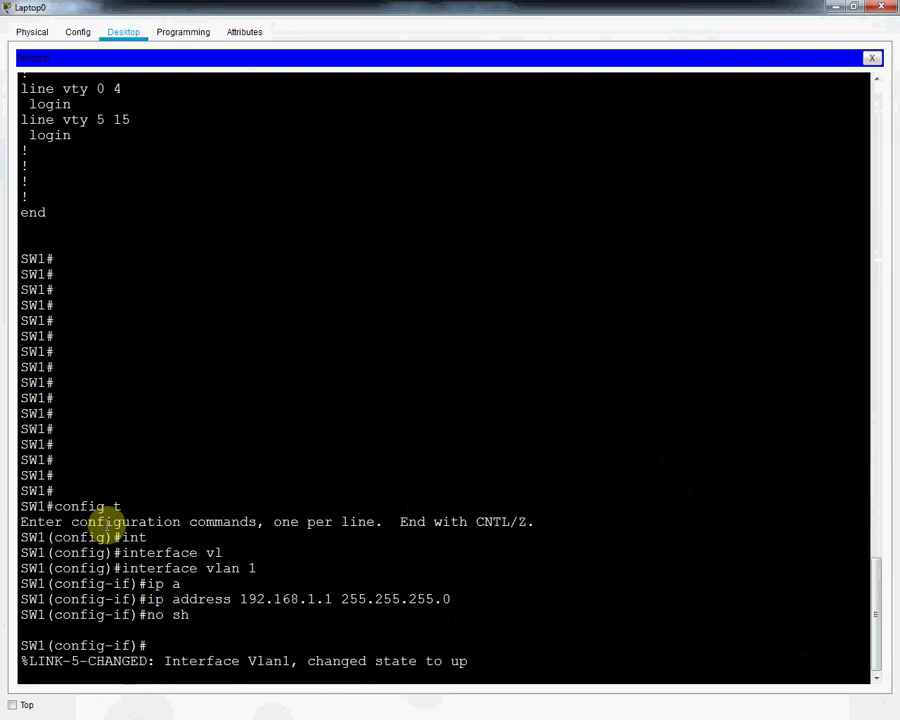
key(Return)
key(Return)
key(Return)
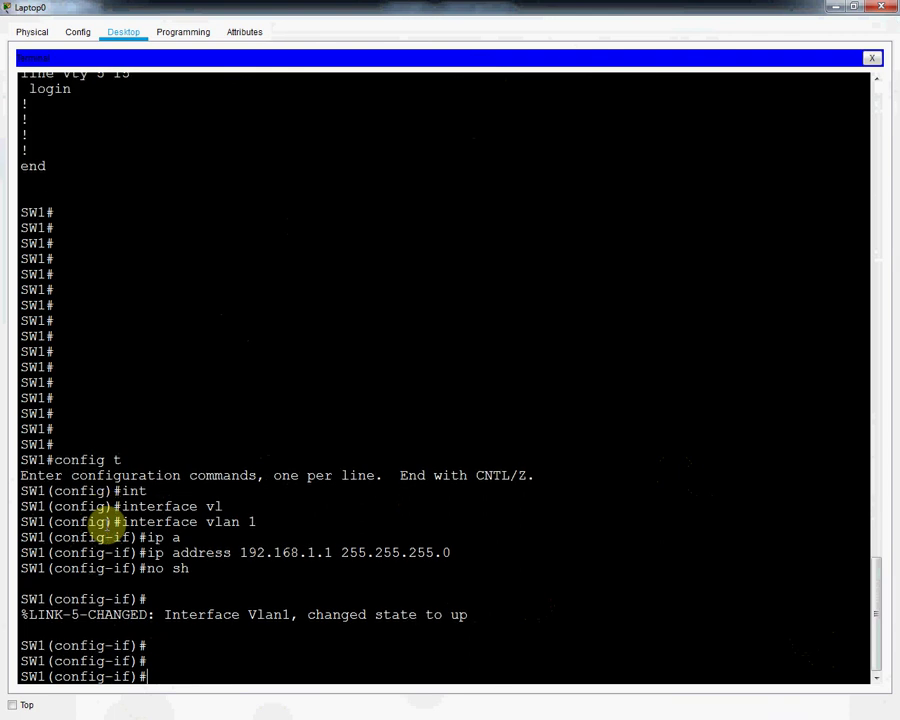
key(ctrl+z)
key(Return)
key(Return)
key(Return)
key(Return)
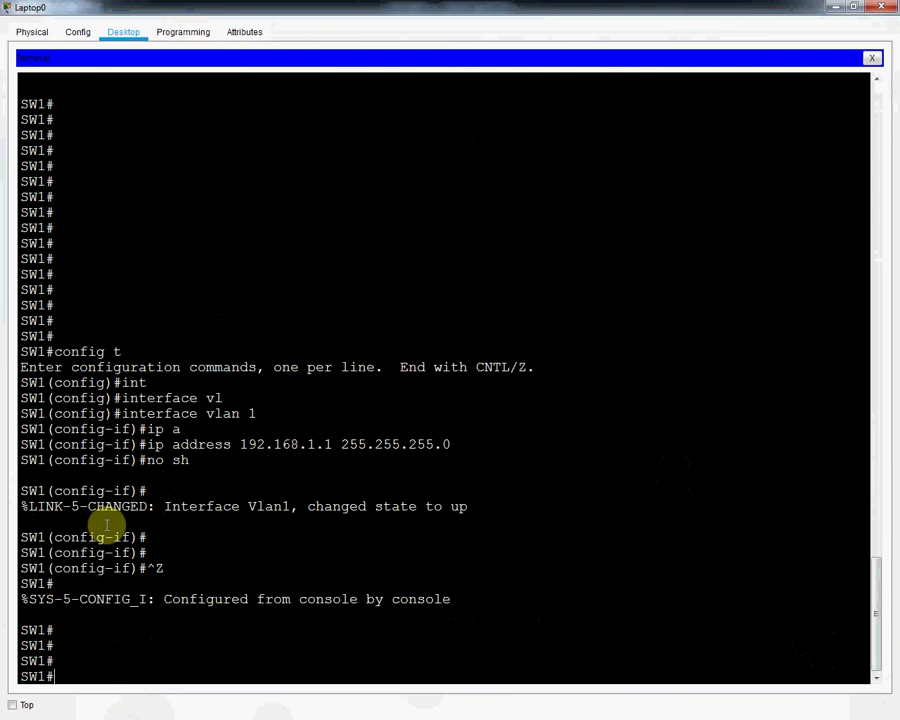
Step: Verify the new Vlan1 ip address line in the running configuration
text(sh run)
key(Return)
key(Return)
key(Return)
key(Return)
key(Return)
key(Return)
key(Return)
key(Return)
key(Return)
key(Return)
key(Return)
key(Return)
key(Return)
key(Return)
key(Return)
key(Return)
key(Return)
key(Return)
key(Return)
key(Return)
key(Return)
key(Return)
key(Return)
key(Return)
key(Return)
key(Return)
key(Return)
key(Return)
key(Return)
key(Return)
key(Return)
key(Return)
key(Return)
key(Return)
key(Return)
key(Return)
key(Return)
key(Return)
key(Return)
key(Return)
key(Return)
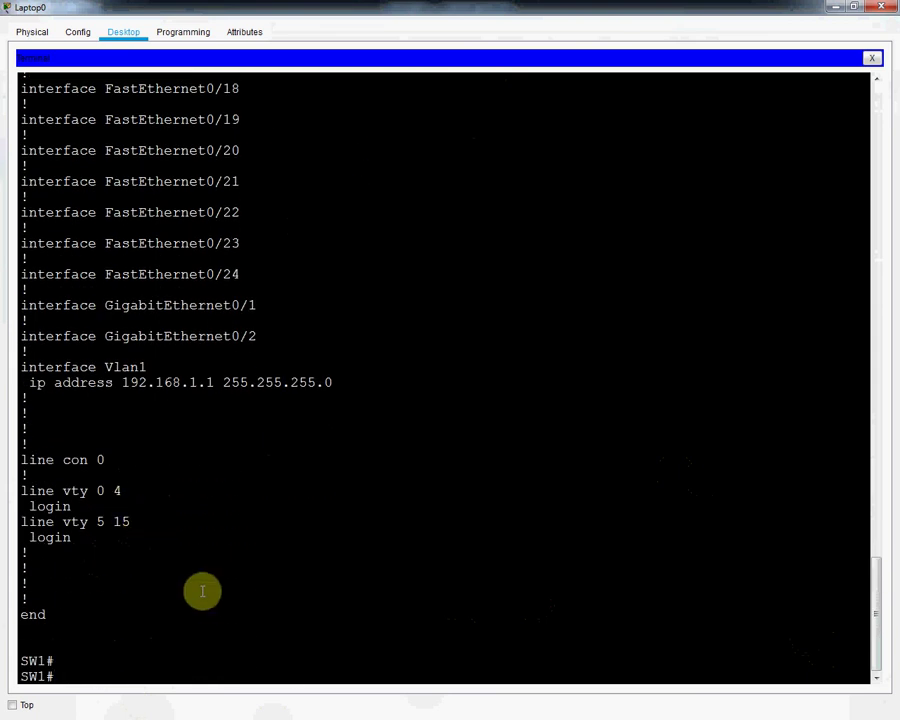
drag(30, 383, 358, 381)
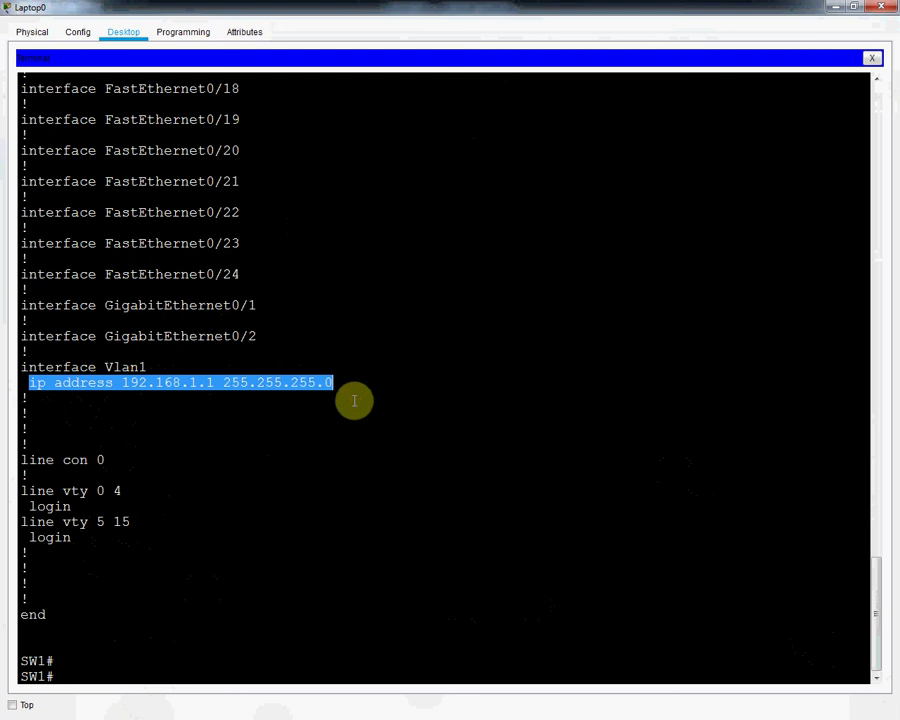
key(alt+Tab)
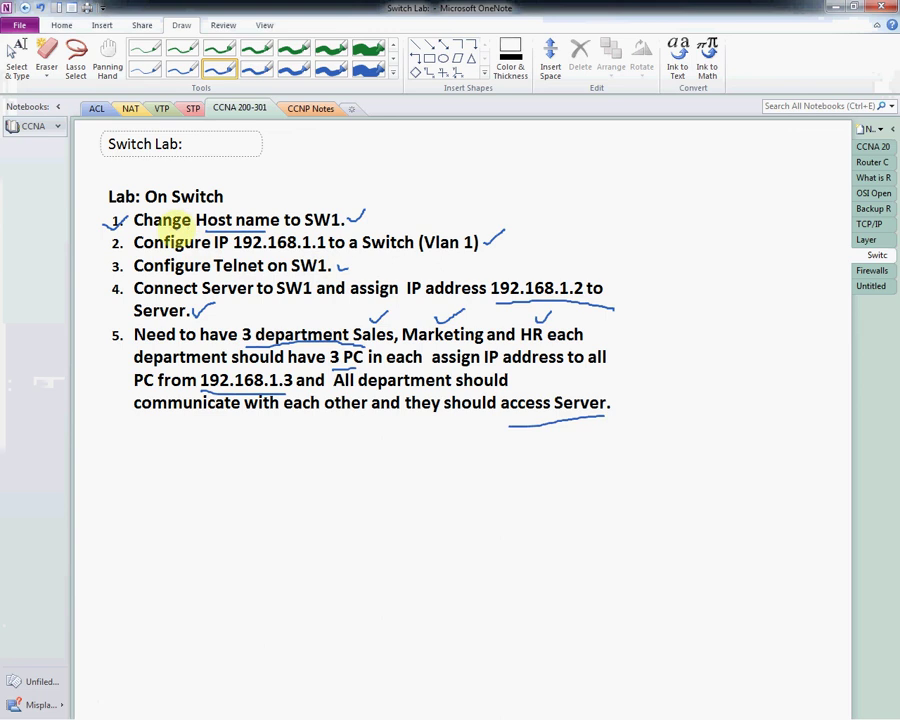
Step: Draw a check mark beside item 2 in the Switch Lab checklist
drag(108, 243, 145, 240)
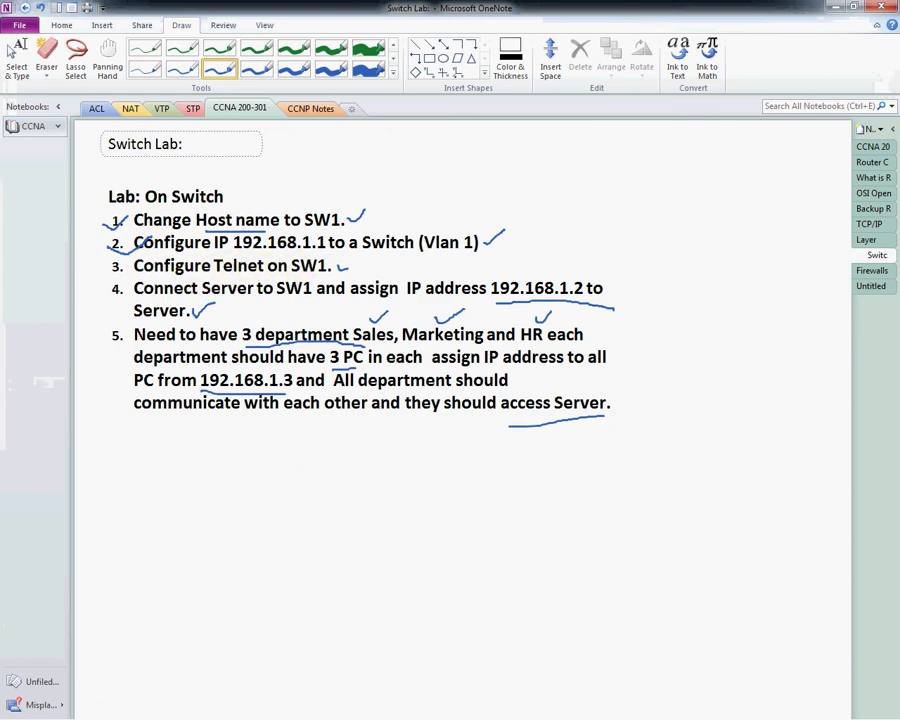
key(alt+Tab)
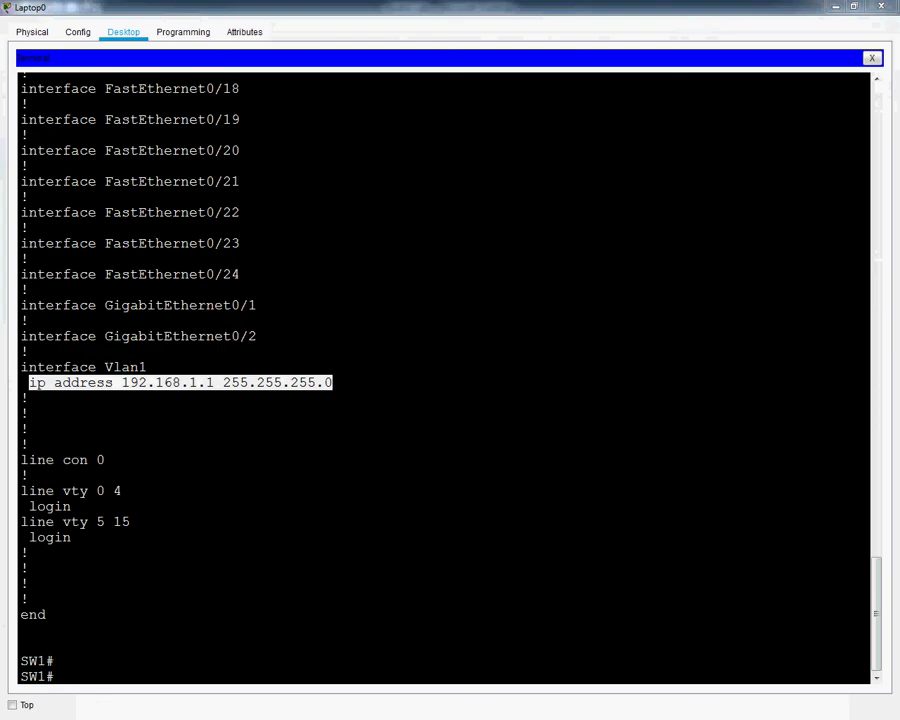
Step: Enter line configuration for vty lines 0 4
click(93, 678)
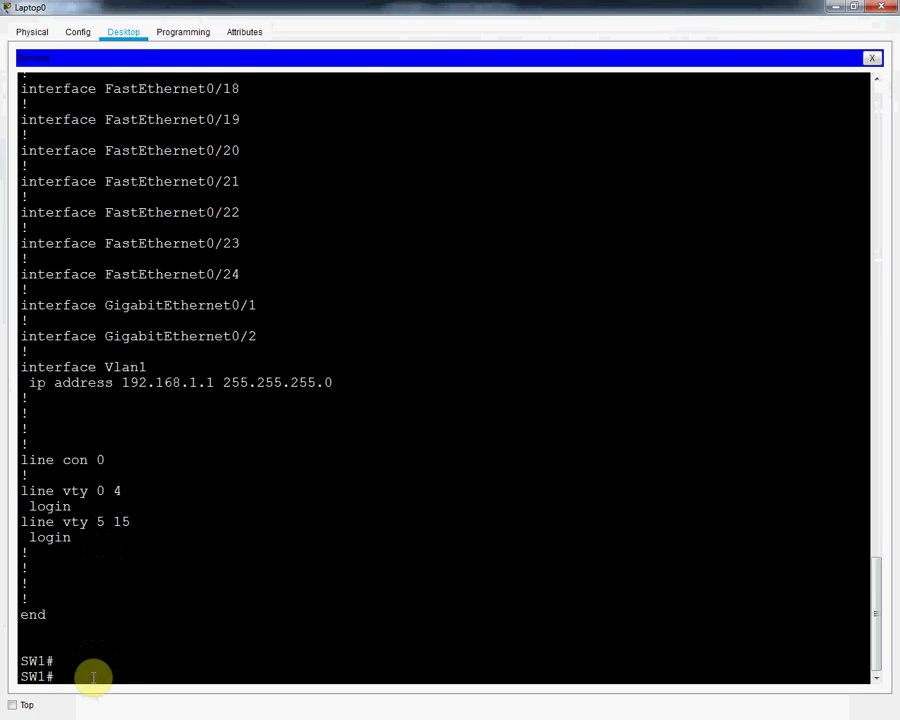
text(config t)
key(Return)
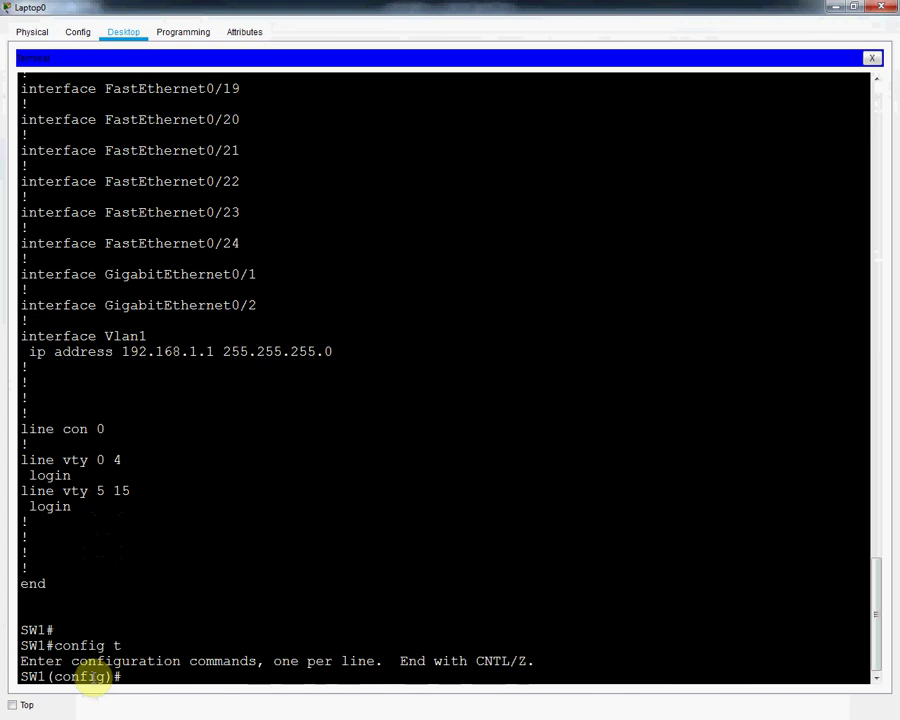
text(line vty )
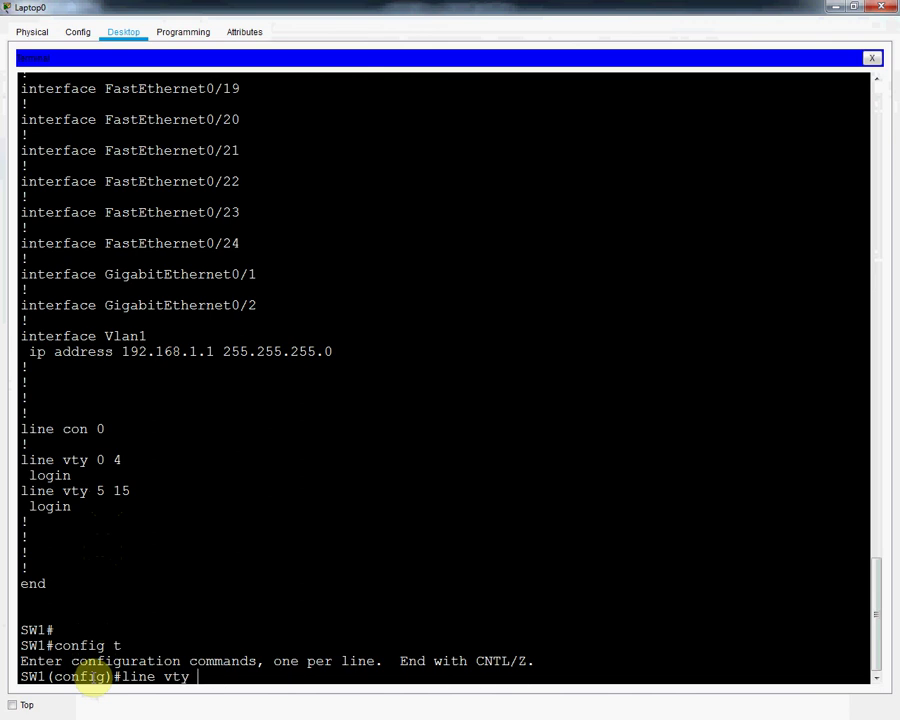
text(0 4)
key(Return)
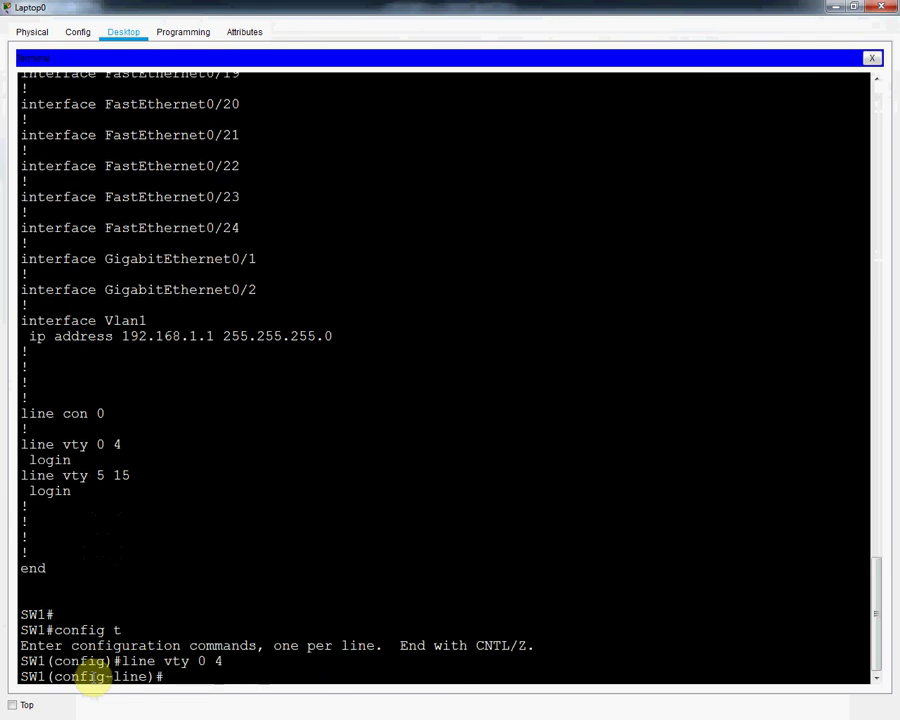
Step: Enable login on the vty lines and type the telnet line password
text(login)
key(Return)
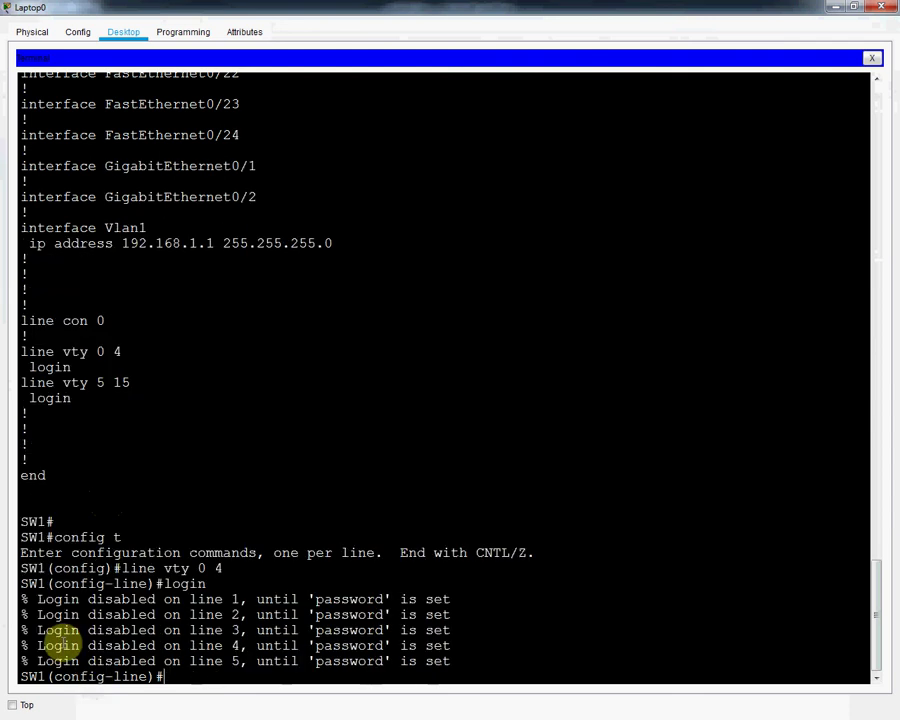
text(pass)
key(Tab)
text(cisco)
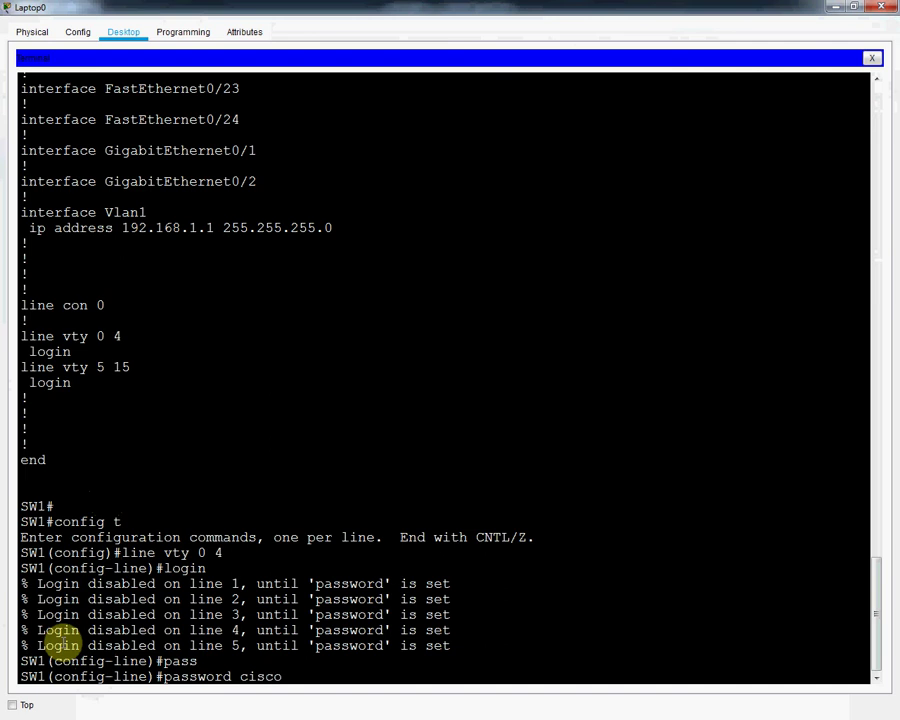
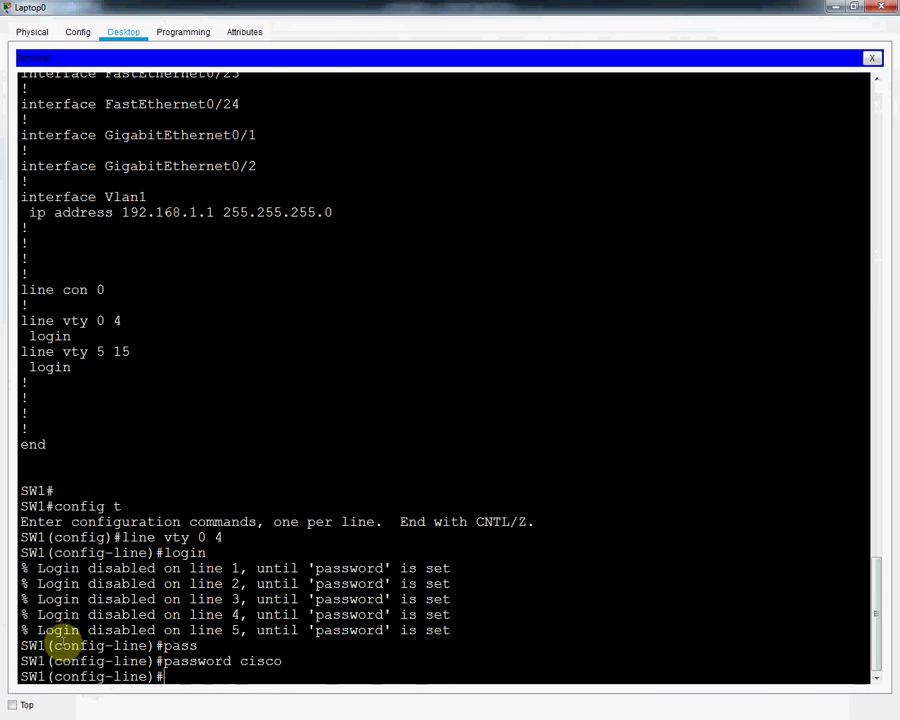
Step: Leave SW1's configuration mode with Ctrl+Z now that vty lines 0–4 require a login password
key(ctrl+z)
key(Return)
key(Return)
key(Return)
key(Return)
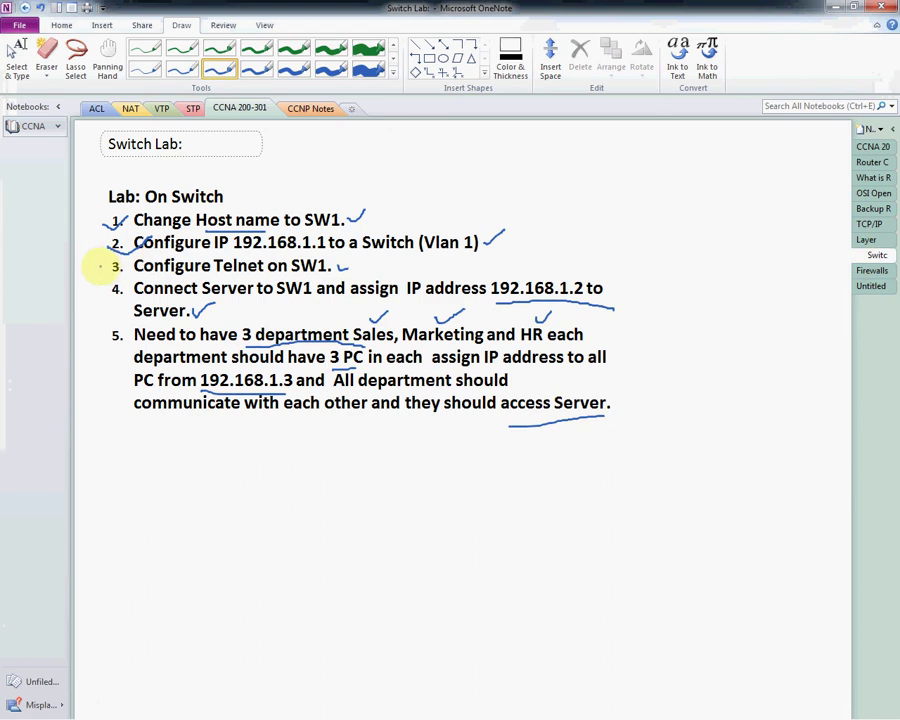
Step: Tick item 3, Configure Telnet on SW1, in the OneNote checklist and return to the switch terminal
drag(97, 266, 133, 264)
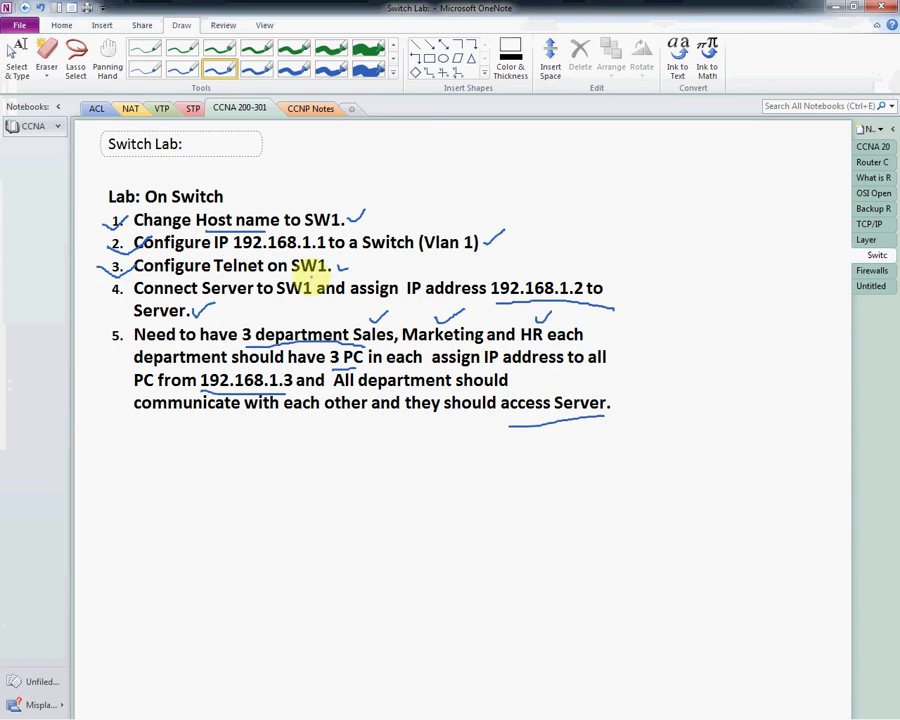
click(832, 8)
click(88, 665)
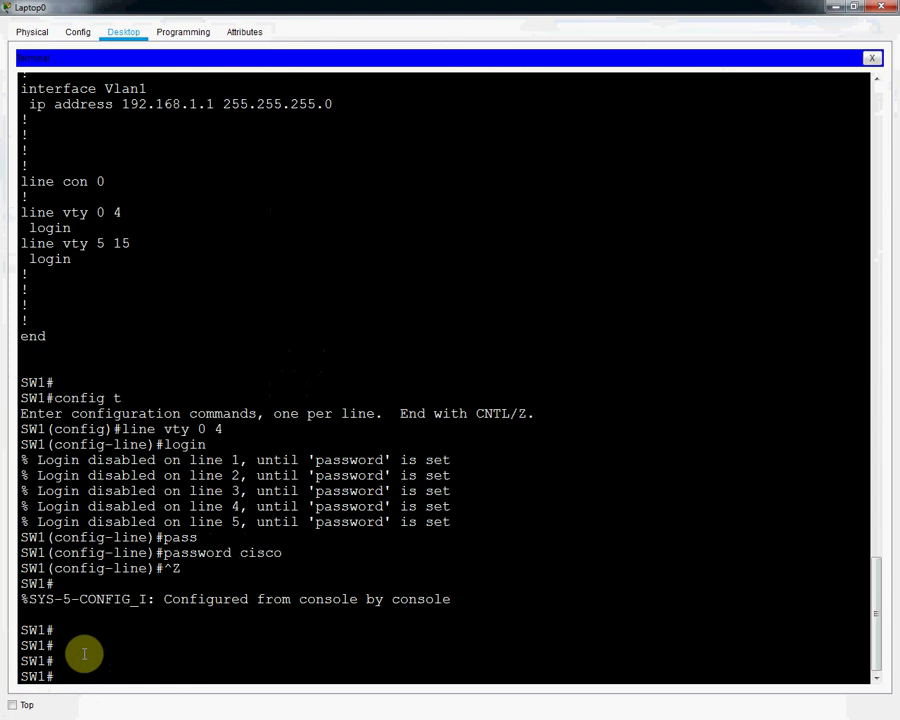
Step: Set an enable secret password on SW1 and exit configuration mode
text(config t)
key(Return)
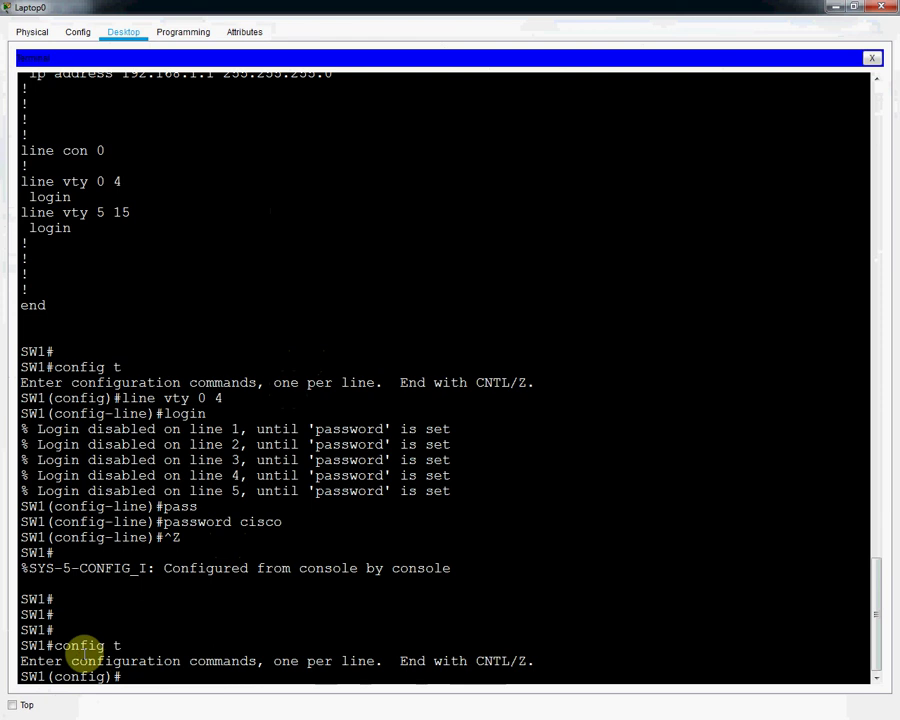
key(Tab)
text(ab)
key(Tab)
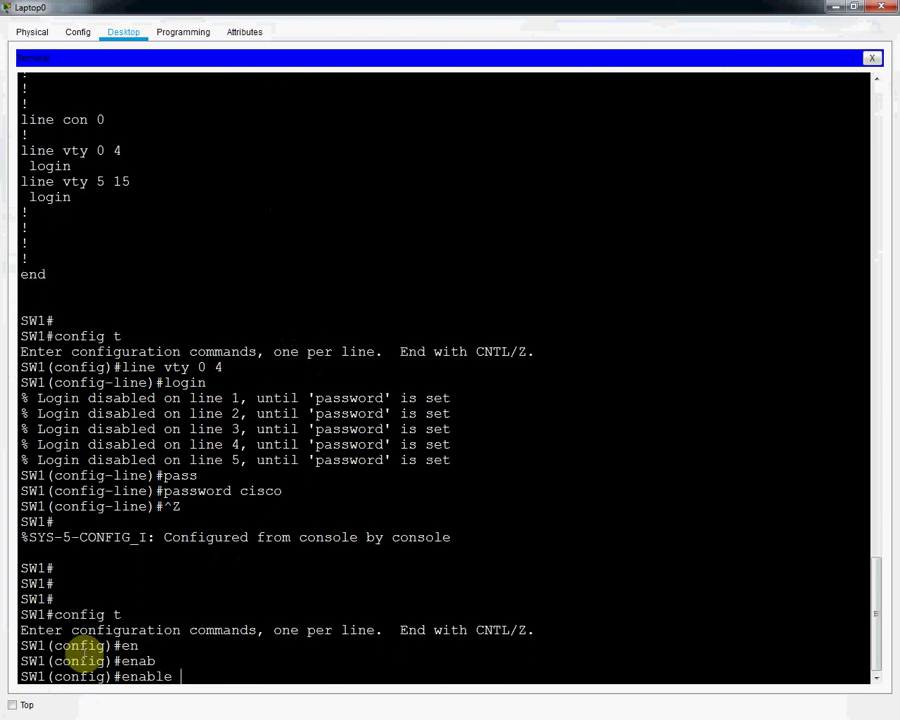
text(se)
key(Tab)
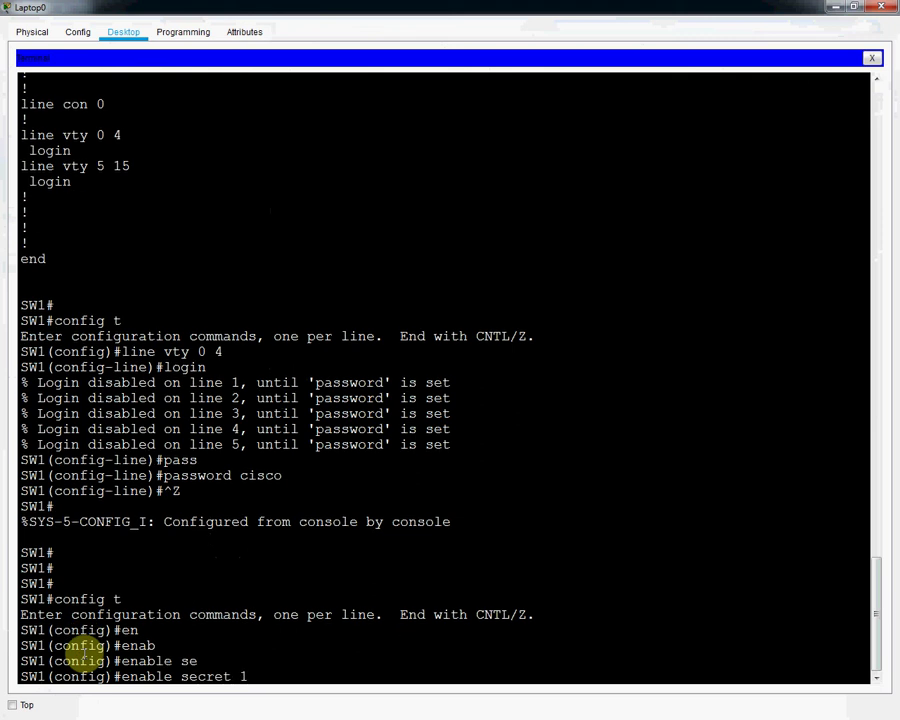
key(Return)
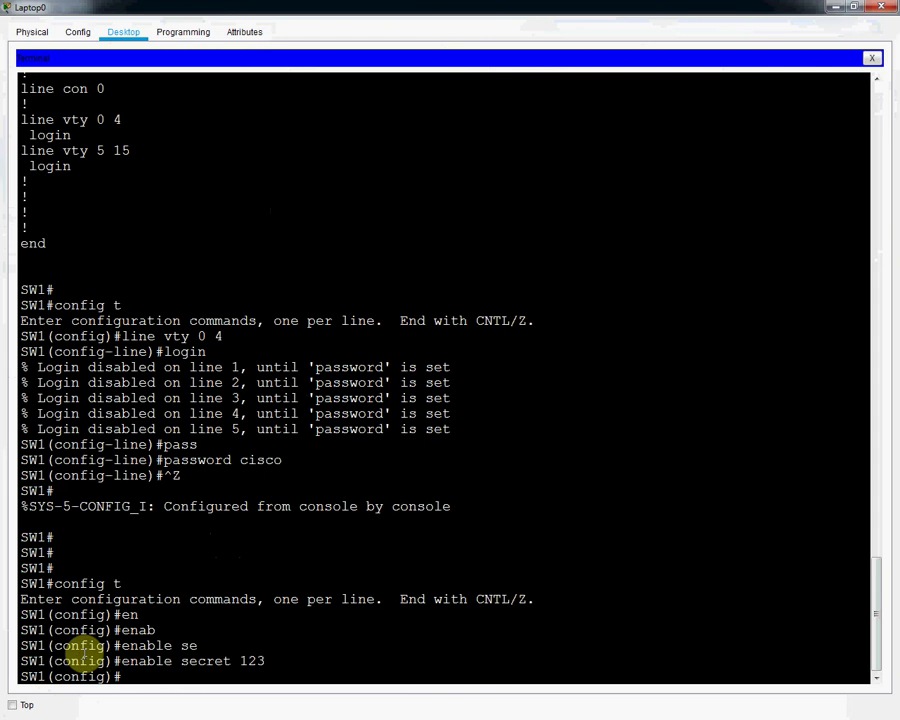
key(ctrl+z)
key(Return)
key(Return)
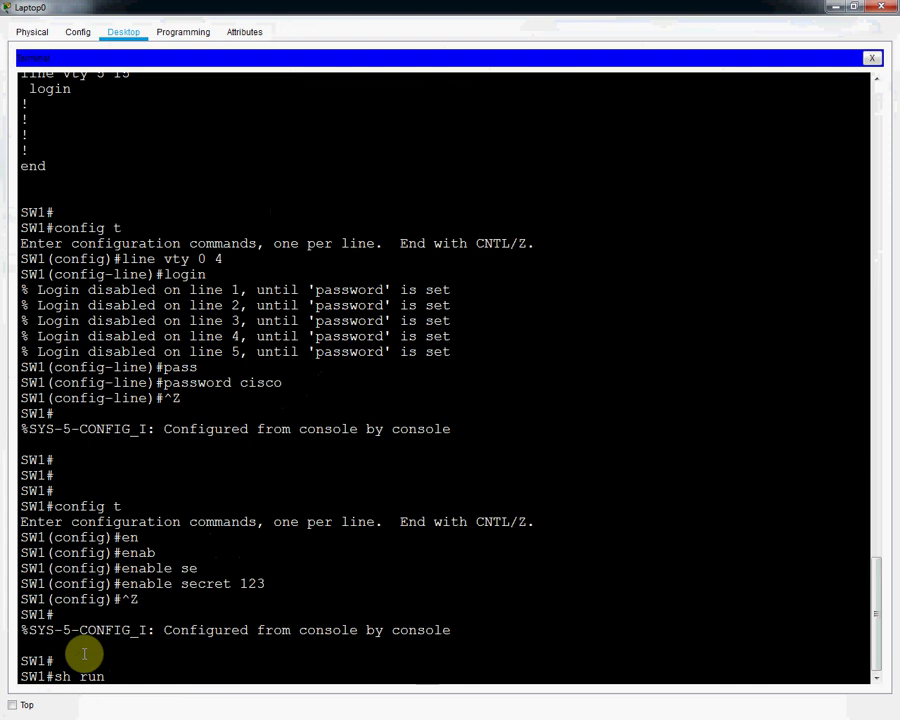
Step: Page through sh run to confirm the hashed enable secret and vty password
text(sh run)
key(Return)
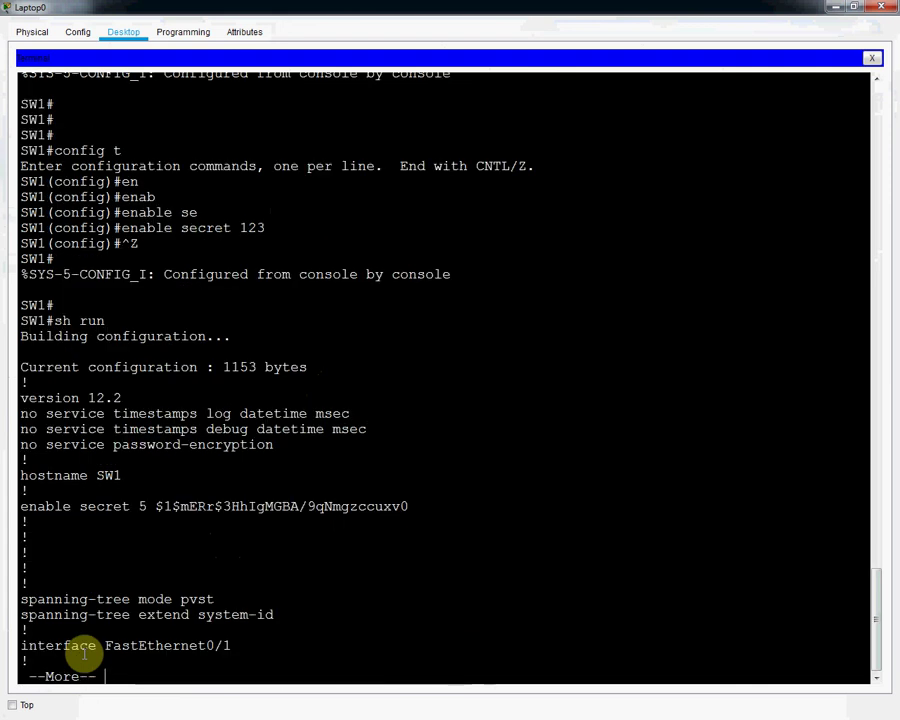
key(Return)
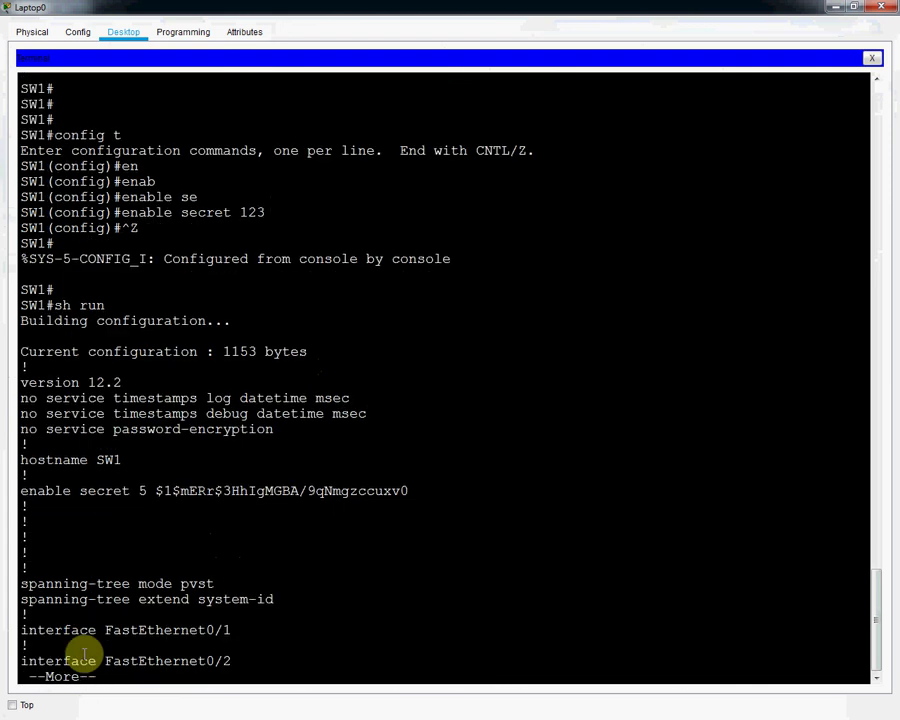
drag(122, 461, 142, 491)
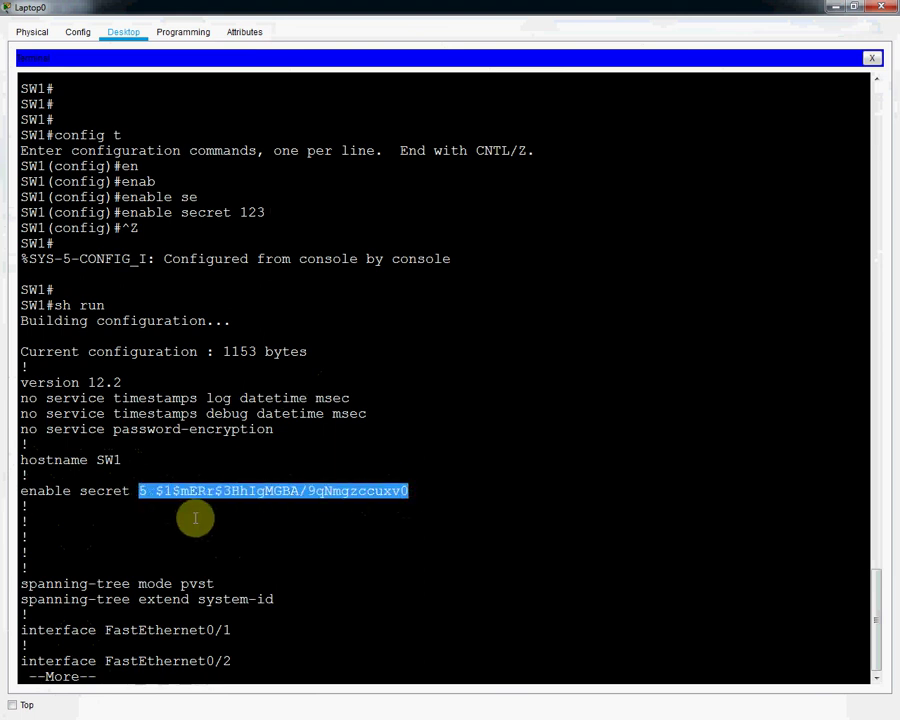
key(Return)
key(Return)
key(Return)
key(Return)
key(Return)
key(space)
key(Return)
key(Return)
key(Return)
key(Return)
key(Return)
key(Return)
key(Return)
key(Return)
key(Return)
key(Return)
key(Return)
key(Return)
key(Return)
key(Return)
key(Return)
key(Return)
key(Return)
key(Return)
key(Return)
key(Return)
key(Return)
key(Return)
key(Return)
key(Return)
key(Return)
key(Return)
Step: Hide the Laptop0 terminal, check the lab notes, and show the End Devices list
click(836, 7)
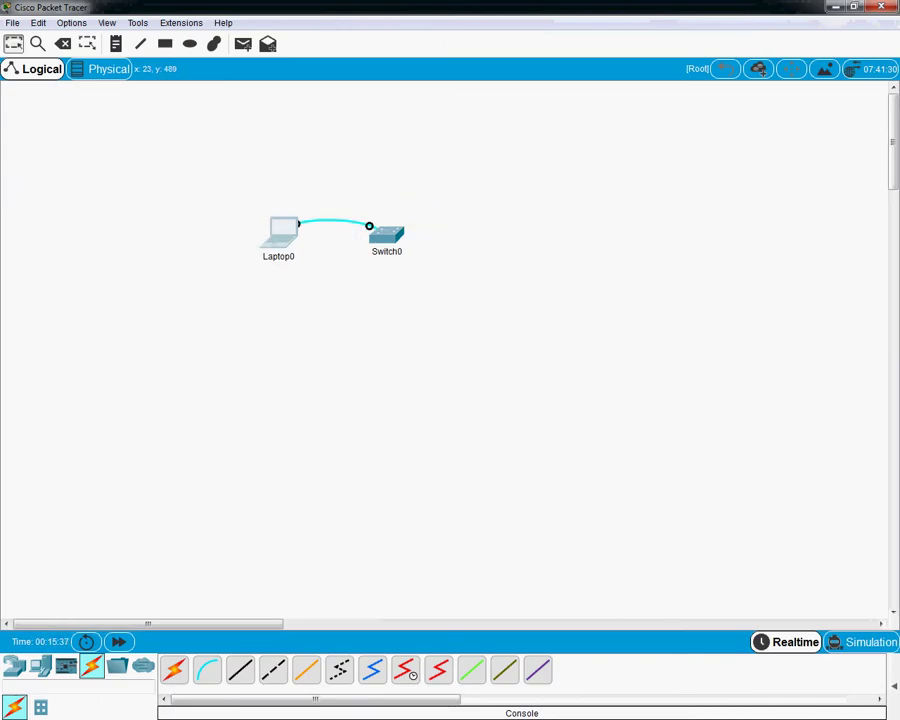
key(alt+Tab)
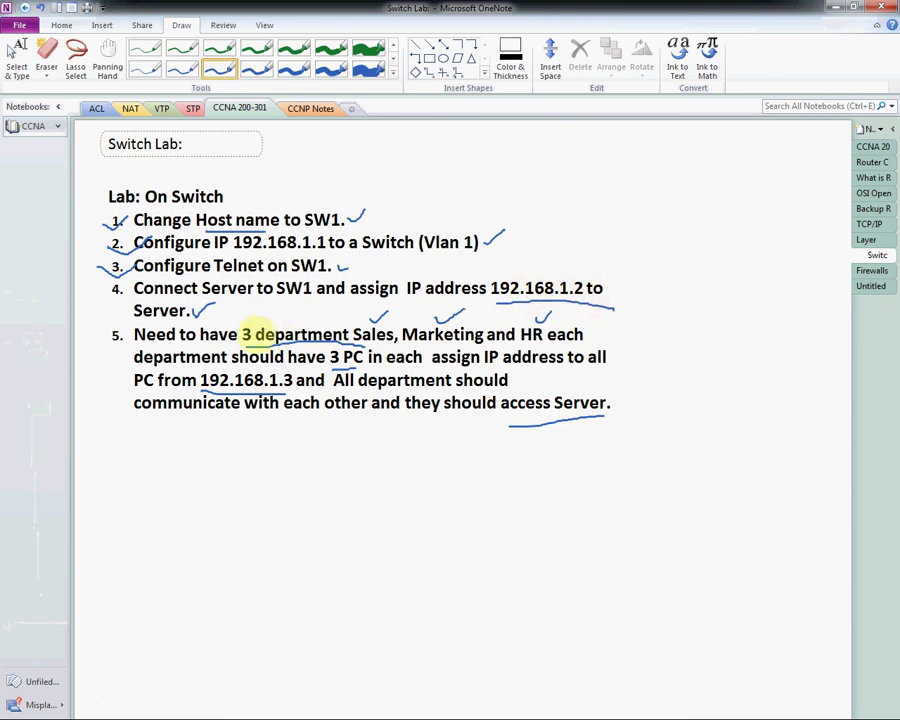
click(833, 8)
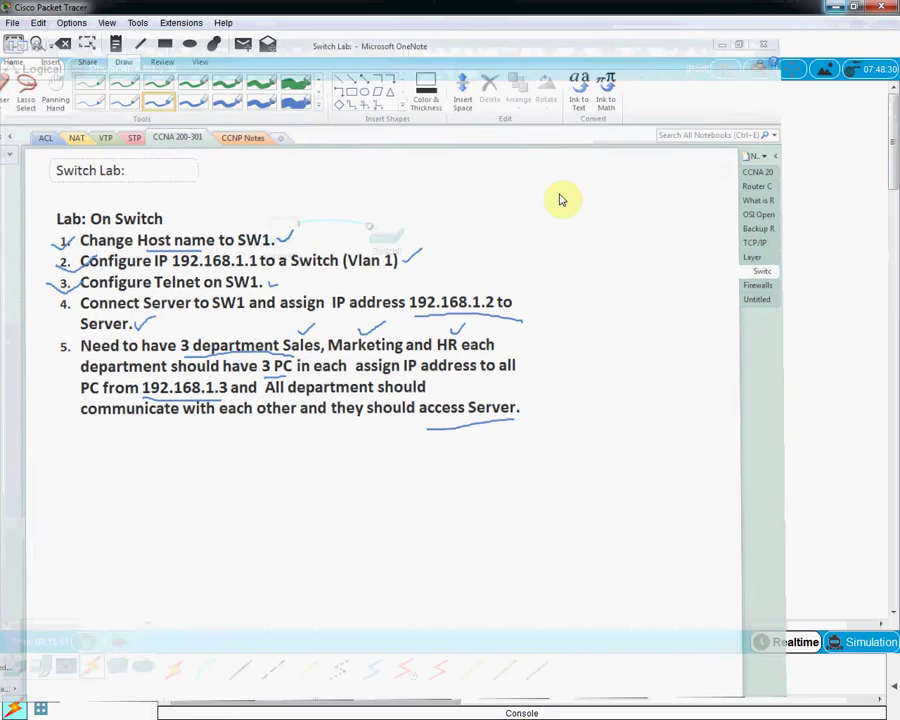
click(38, 666)
click(243, 670)
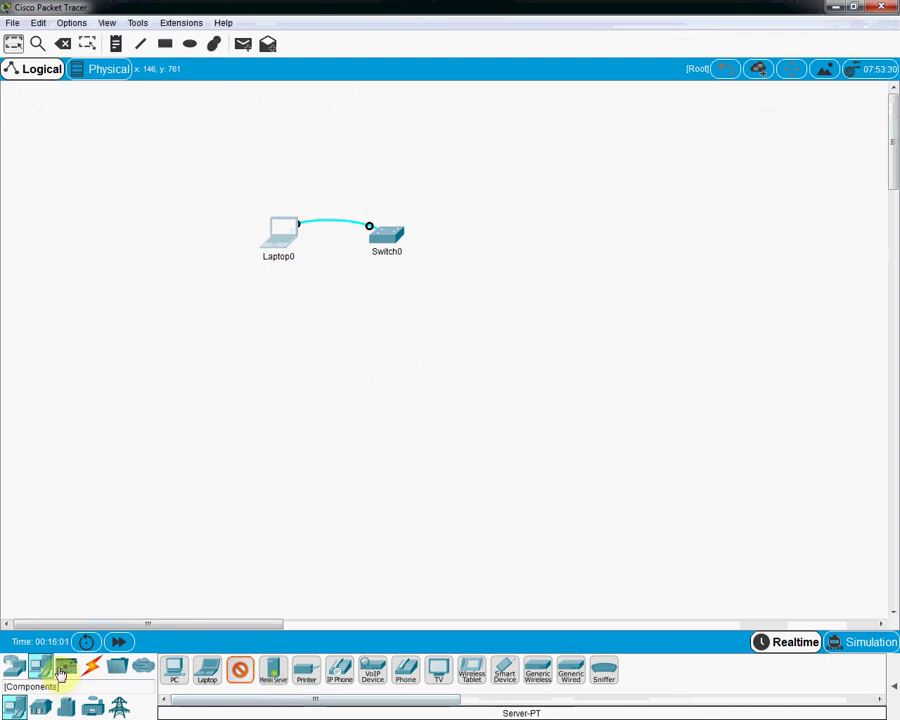
Step: Browse the network device, component and switch categories before returning to End Devices
click(15, 666)
click(40, 665)
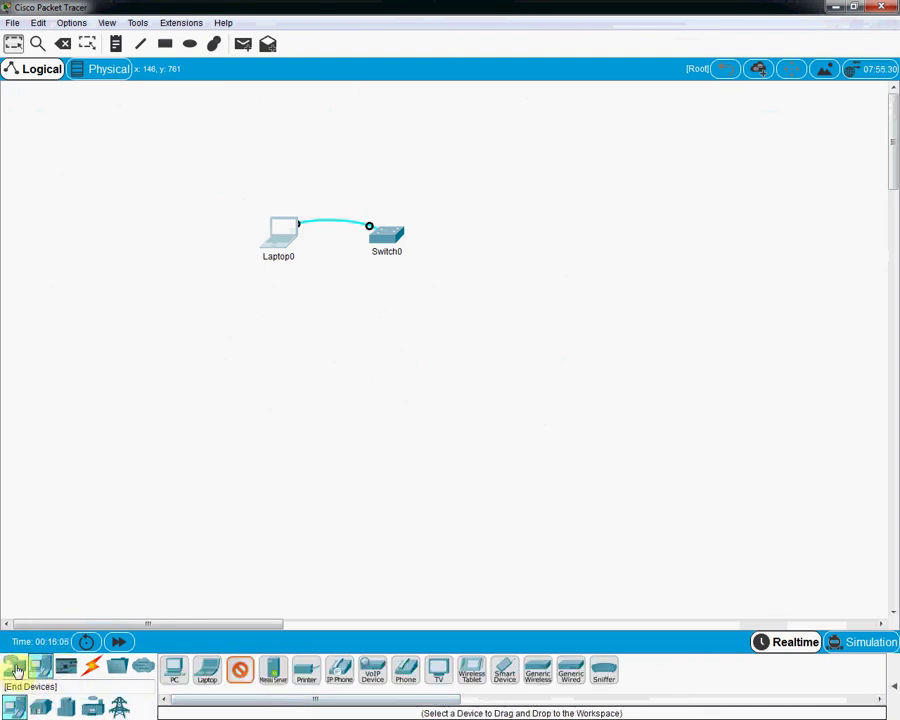
click(15, 668)
click(39, 666)
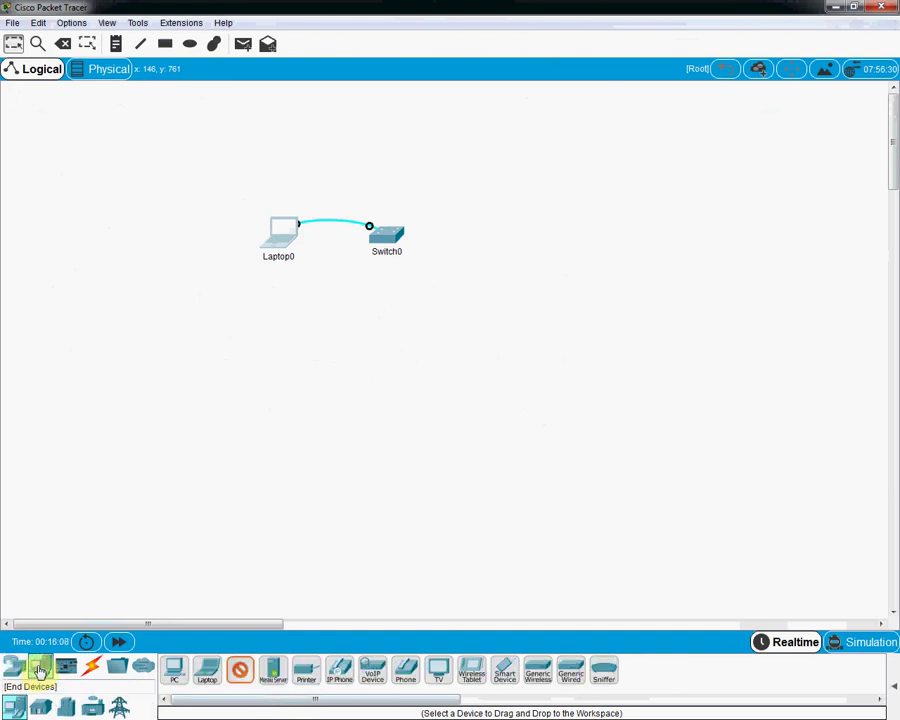
click(66, 670)
click(39, 666)
click(14, 666)
click(42, 707)
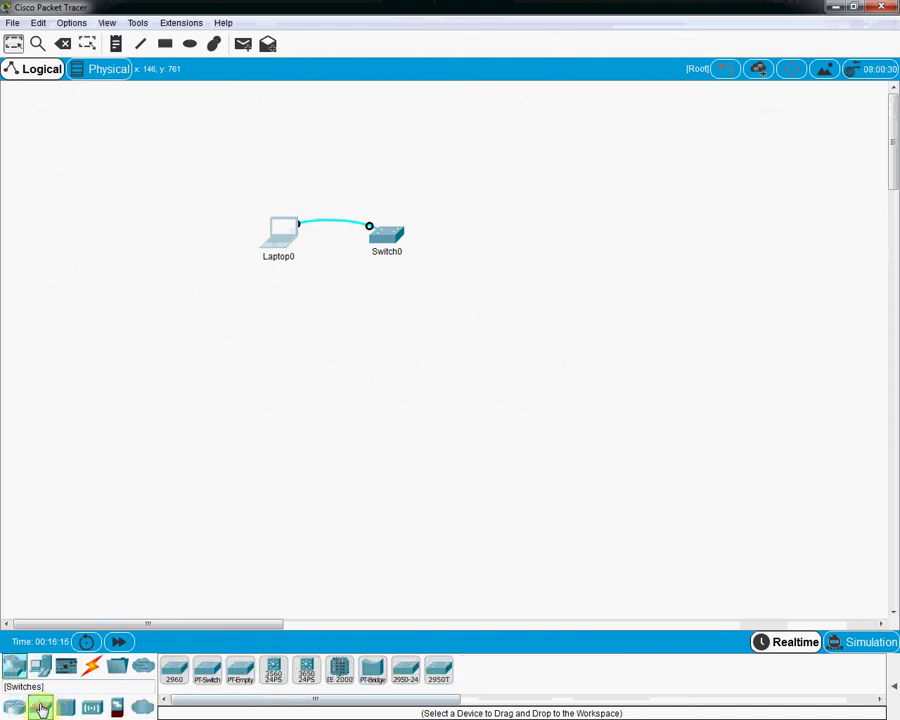
click(48, 676)
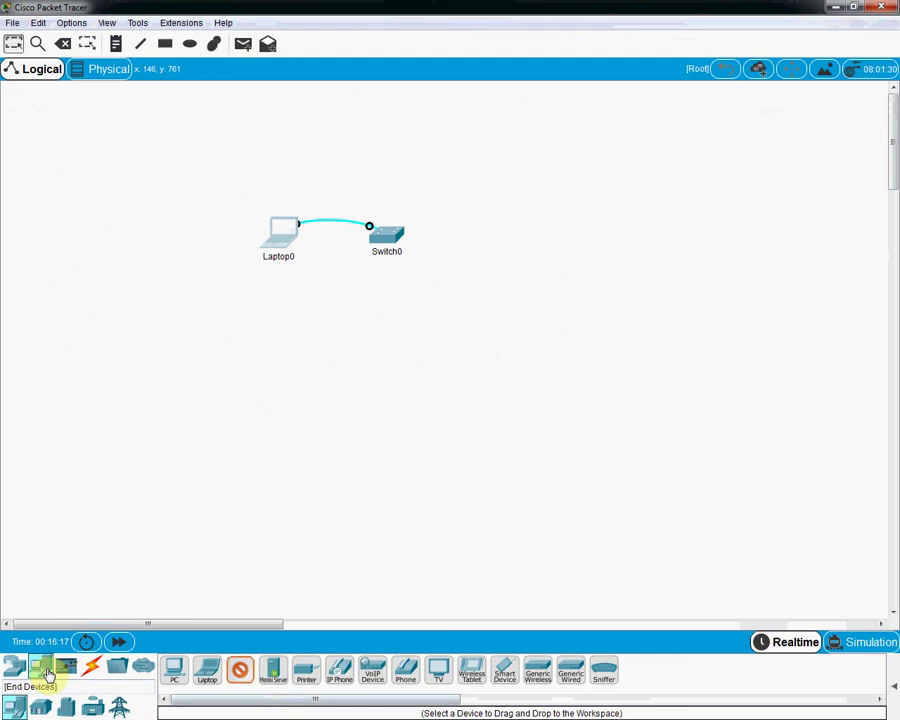
Step: Place and delete a Meraki server, then put a generic Server0 right of Switch0
click(269, 677)
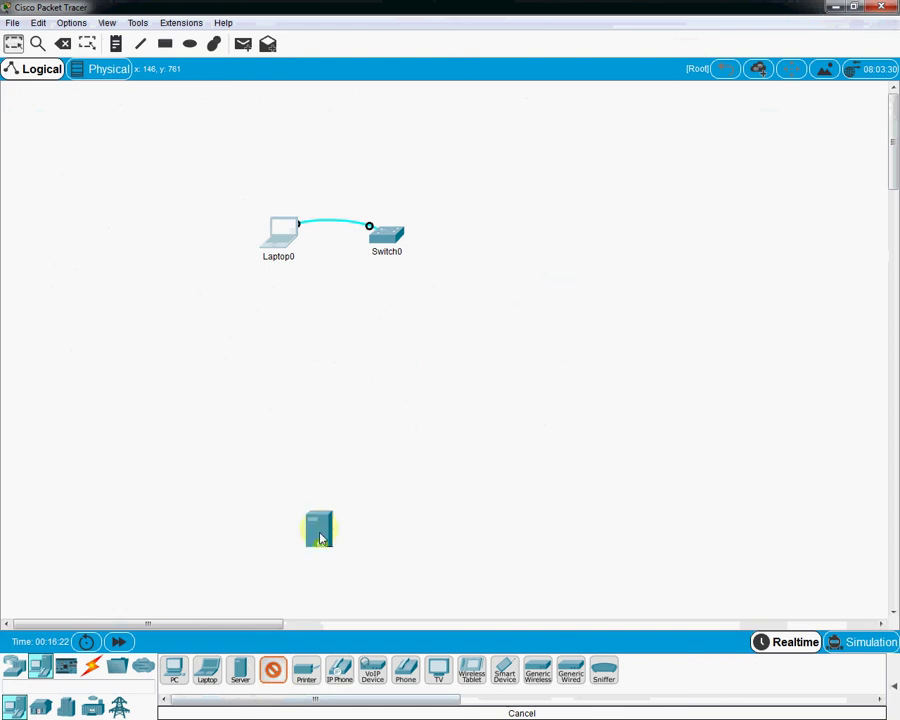
click(320, 536)
mouse_move(322, 538)
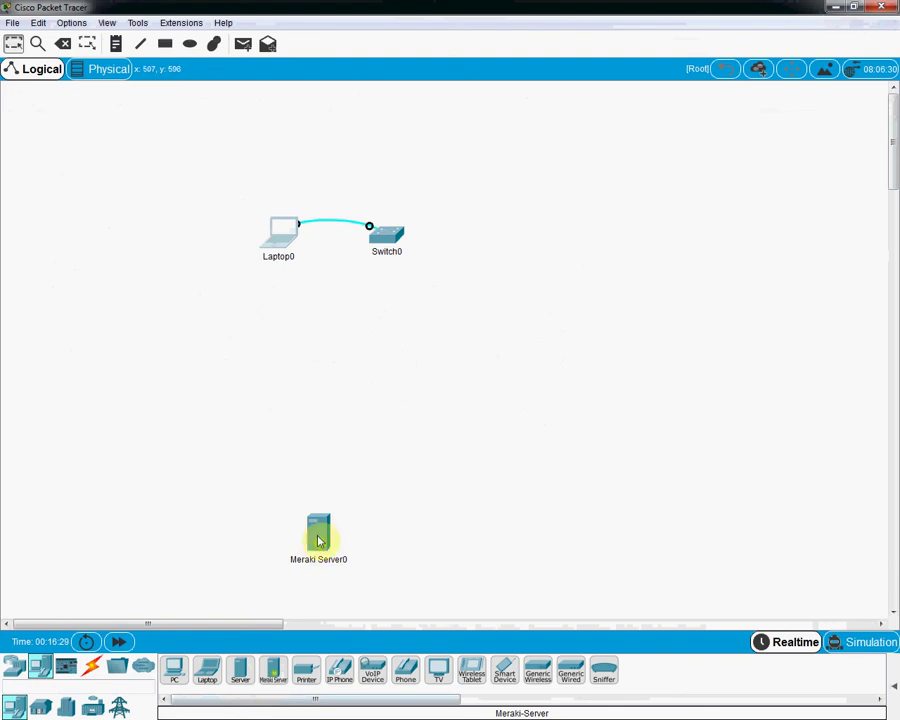
click(62, 44)
click(318, 532)
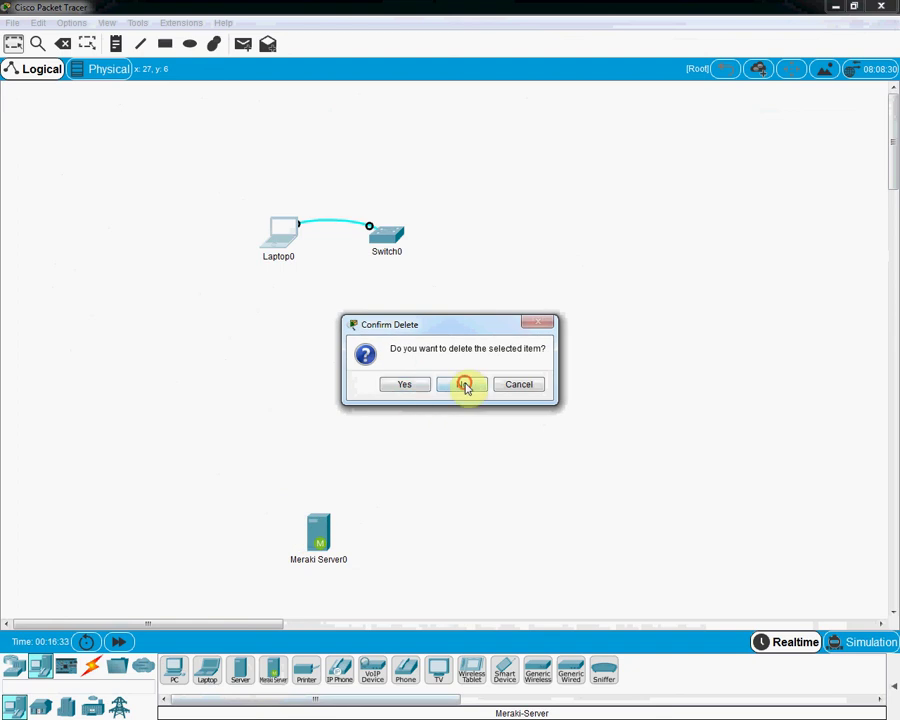
key(Return)
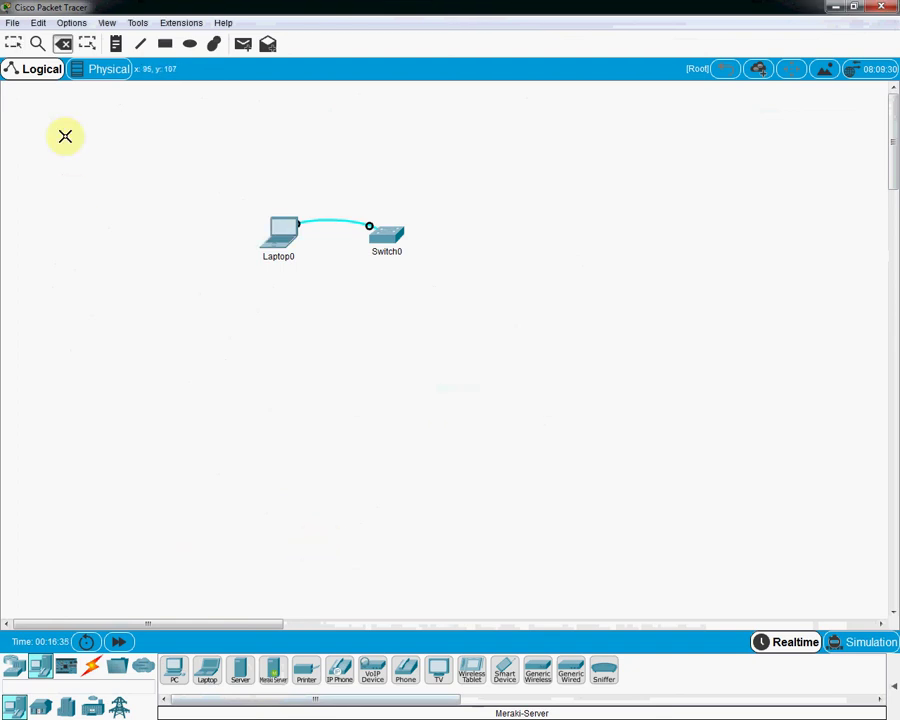
click(13, 43)
drag(240, 678, 596, 231)
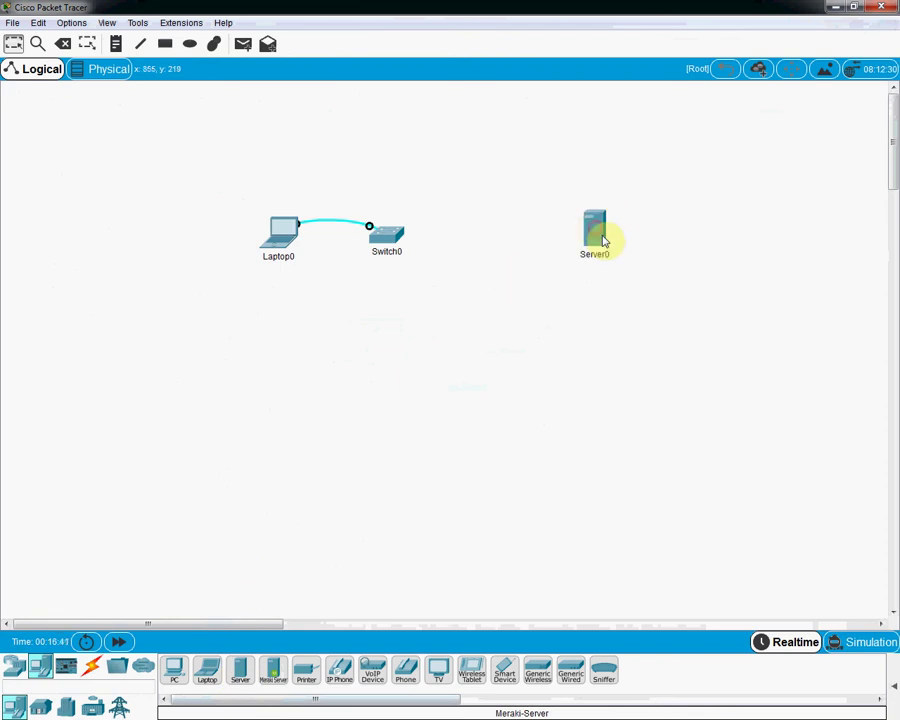
Step: Auto-cable Server0's Fa0 to Switch0's Fa0/1 and open Server0's settings window
click(90, 673)
click(172, 668)
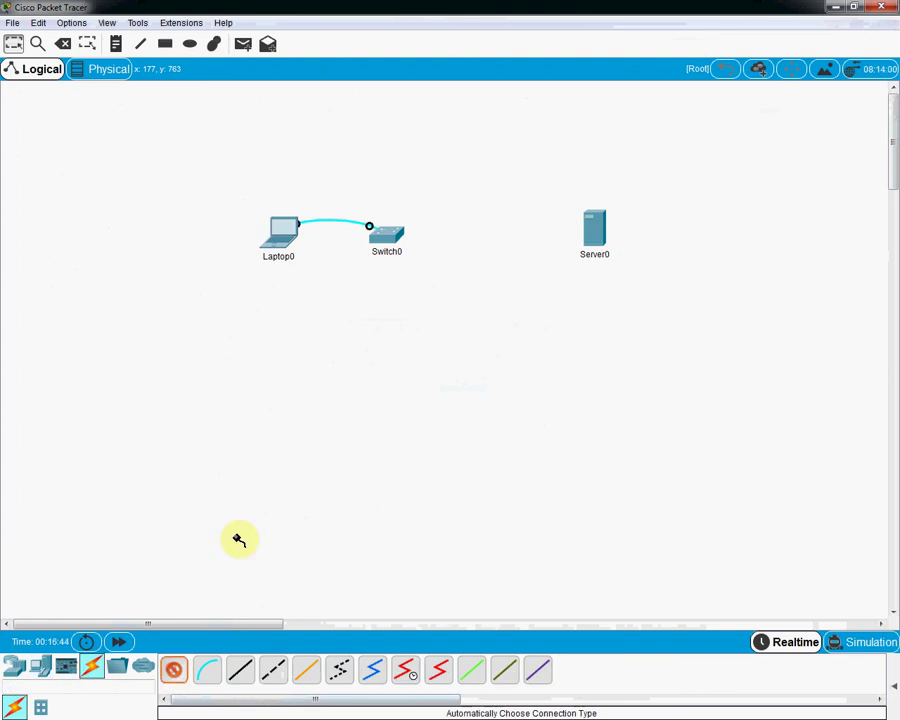
click(577, 225)
click(400, 238)
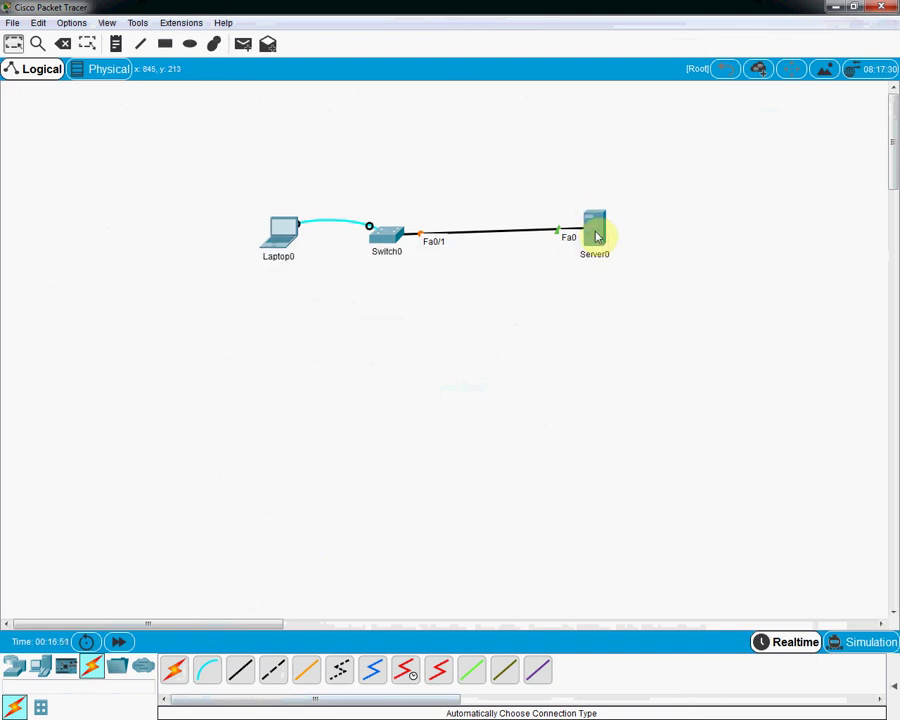
click(598, 237)
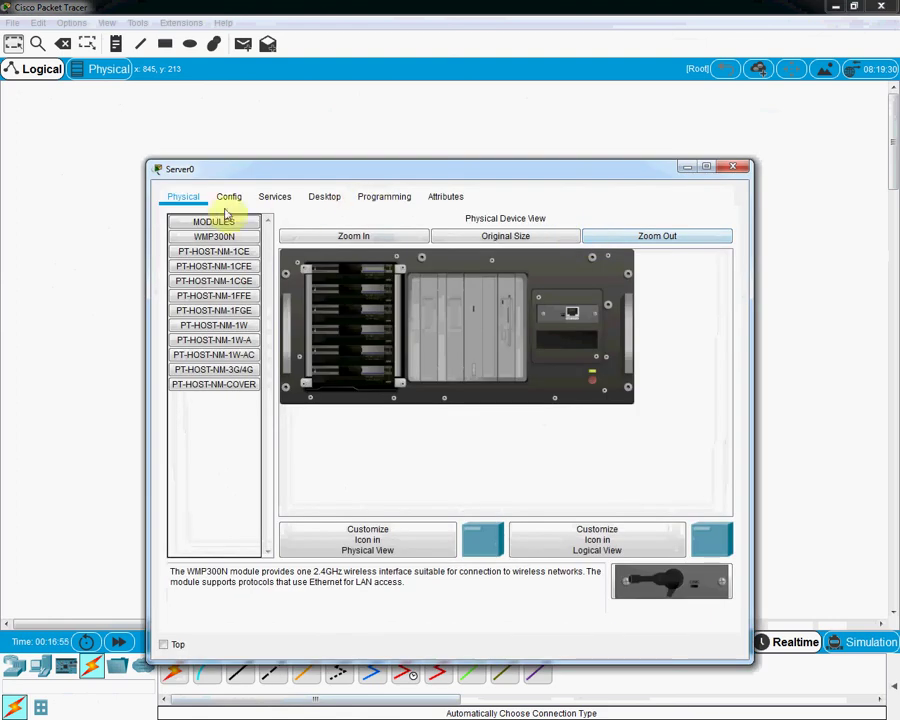
Step: Give Server0 IP 192.168.1.2, mask 255.255.255.0 and gateway 192.168.1.1, then close it
click(230, 197)
click(320, 198)
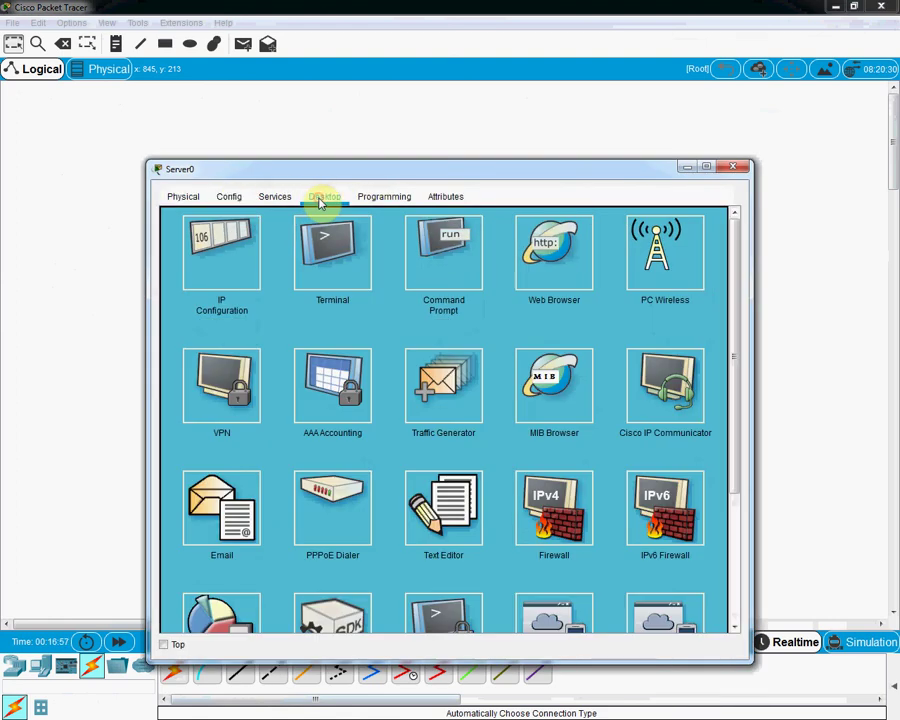
click(221, 250)
click(380, 282)
text(192.168.1.2)
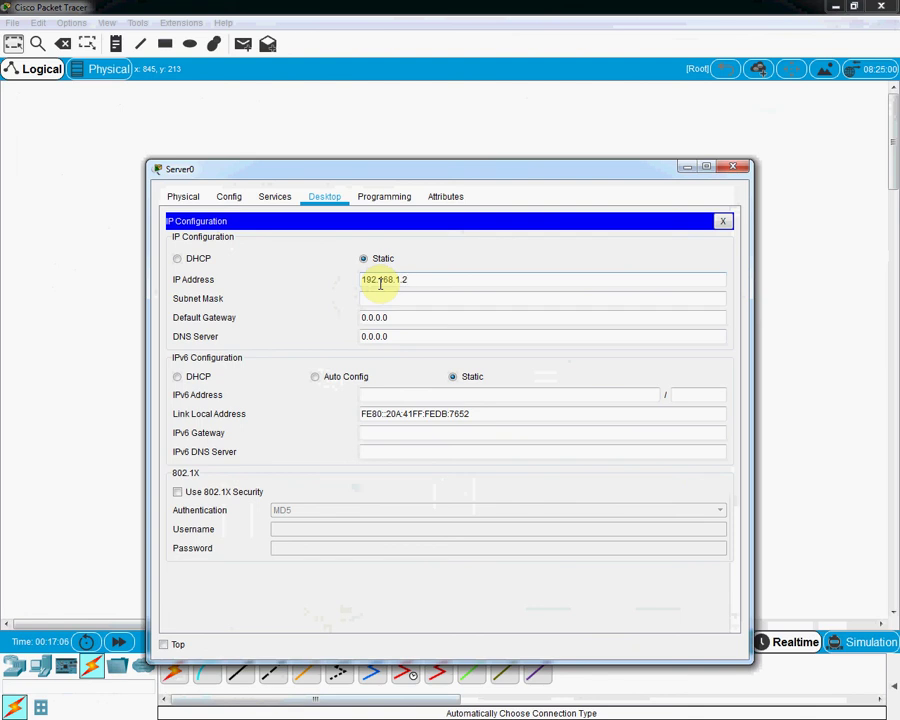
key(Tab)
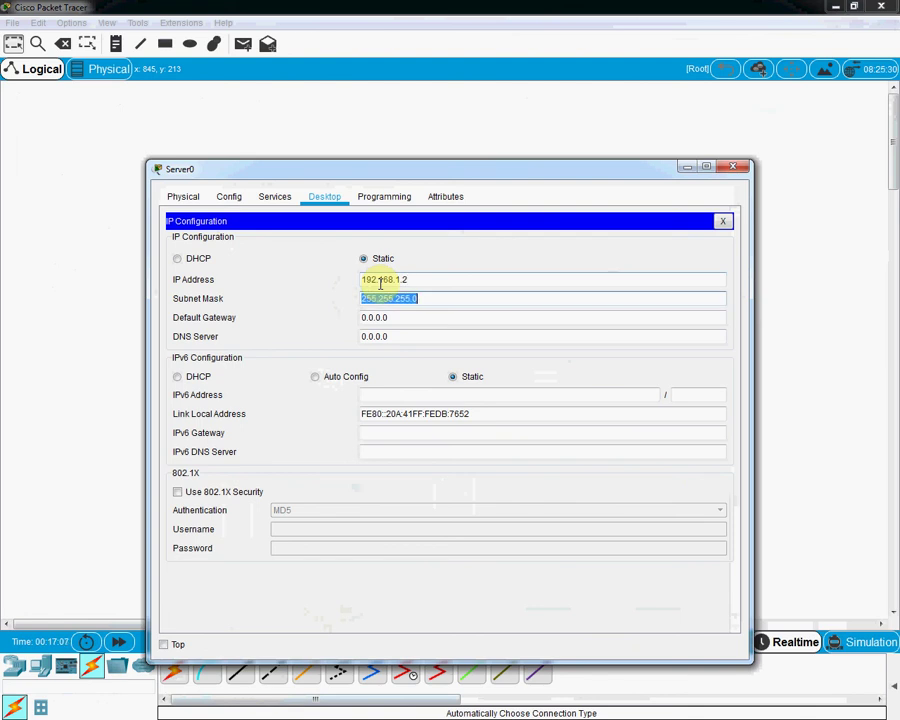
key(Tab)
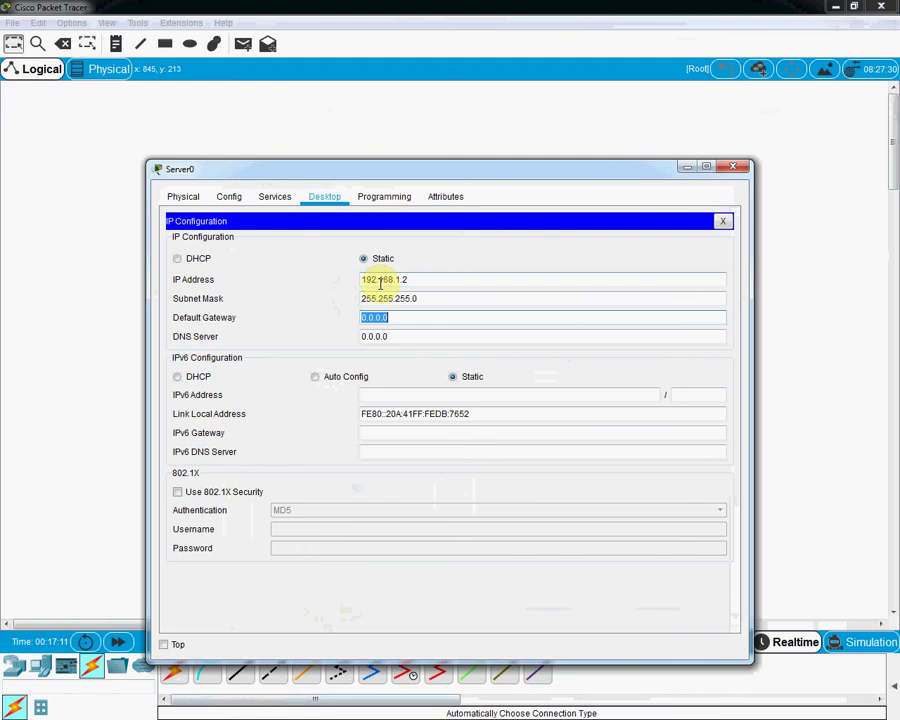
text(192.168.1.1)
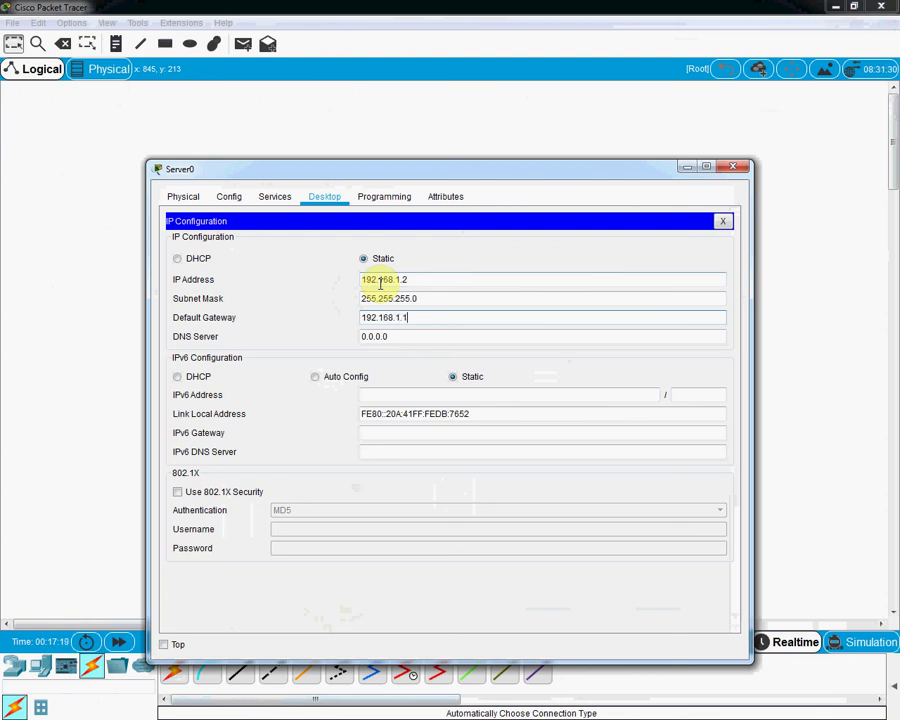
click(740, 175)
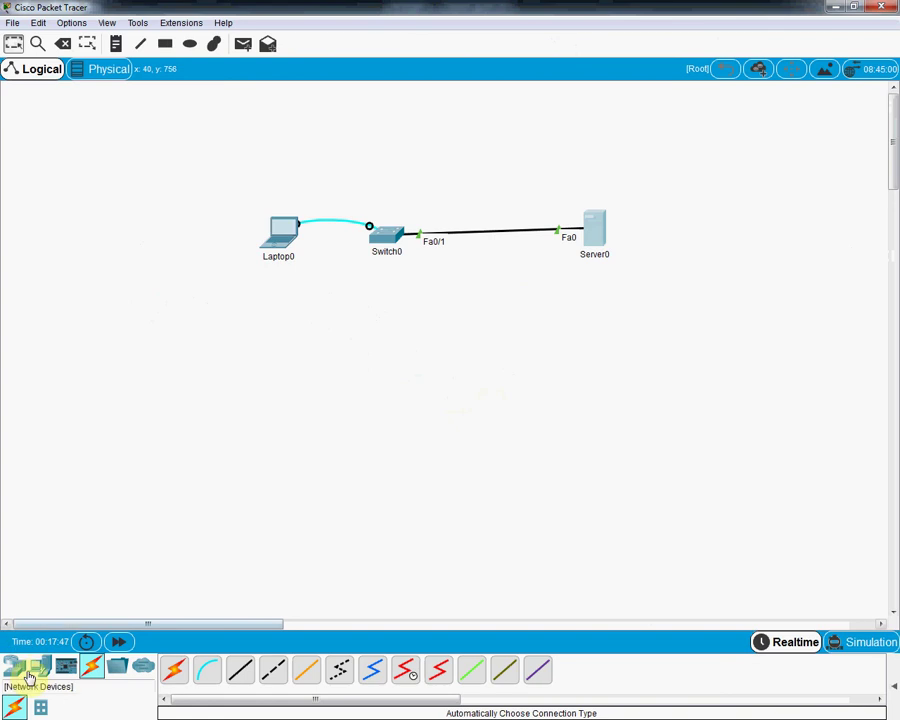
Step: Place PC0, PC1 and PC2 on the left below Switch0
click(37, 672)
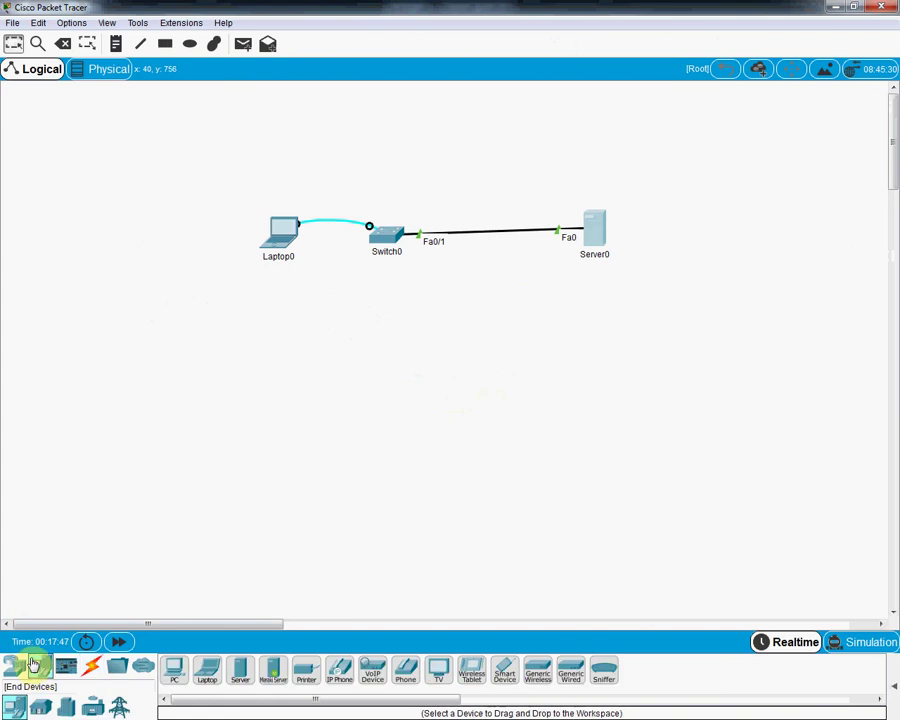
click(176, 675)
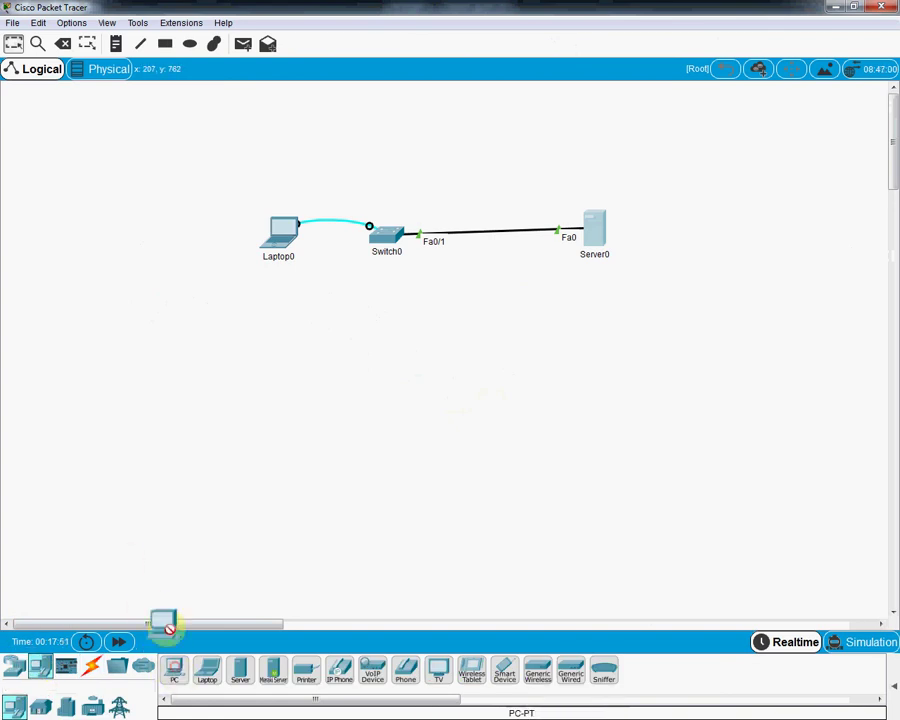
click(59, 400)
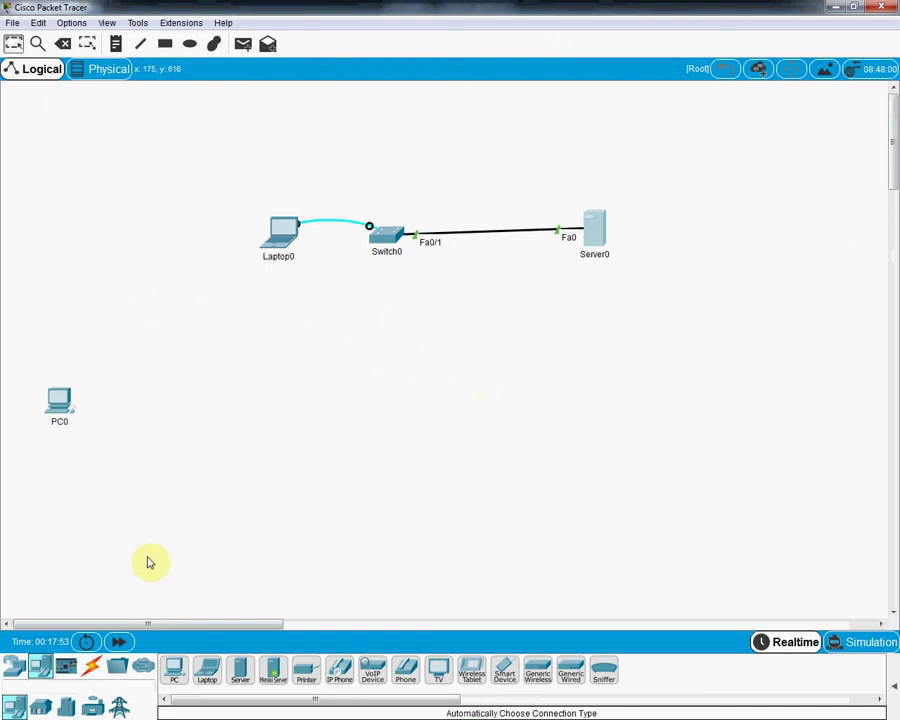
click(176, 672)
click(124, 410)
click(176, 672)
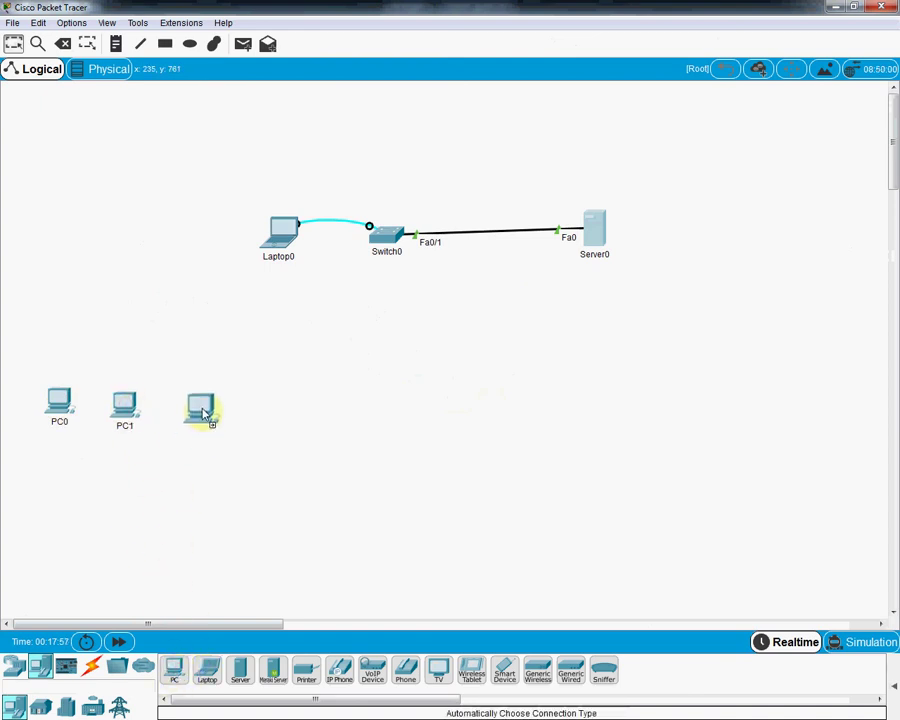
mouse_move(124, 415)
mouse_down()
mouse_move(116, 420)
mouse_move(122, 413)
mouse_up()
drag(62, 407, 62, 424)
Step: Place Laptop1, Laptop2 and Laptop3 in a group directly below the switch
click(207, 669)
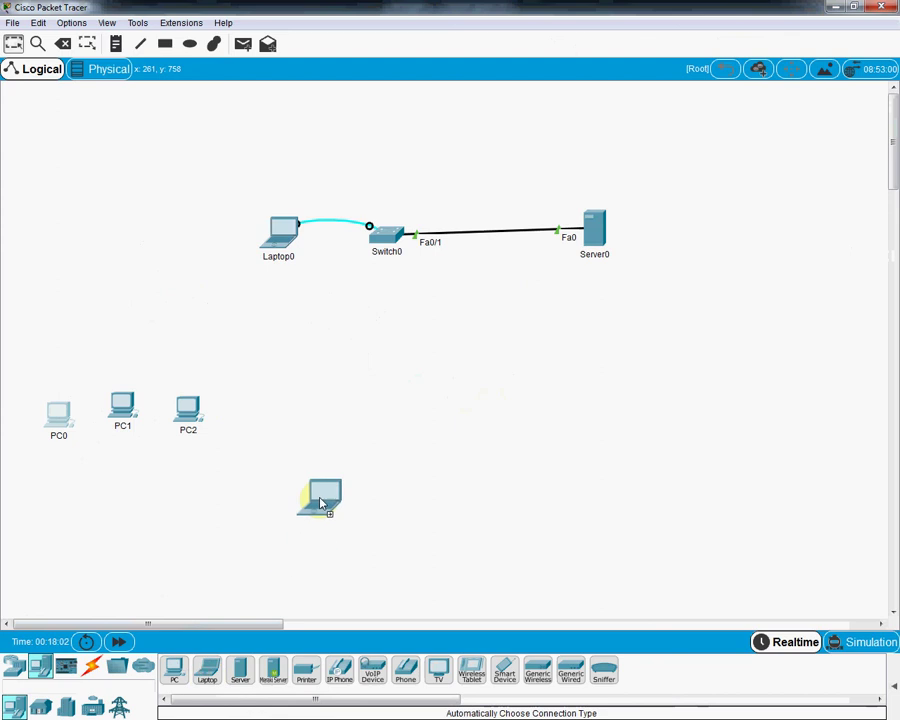
click(336, 420)
click(207, 669)
click(397, 414)
click(207, 669)
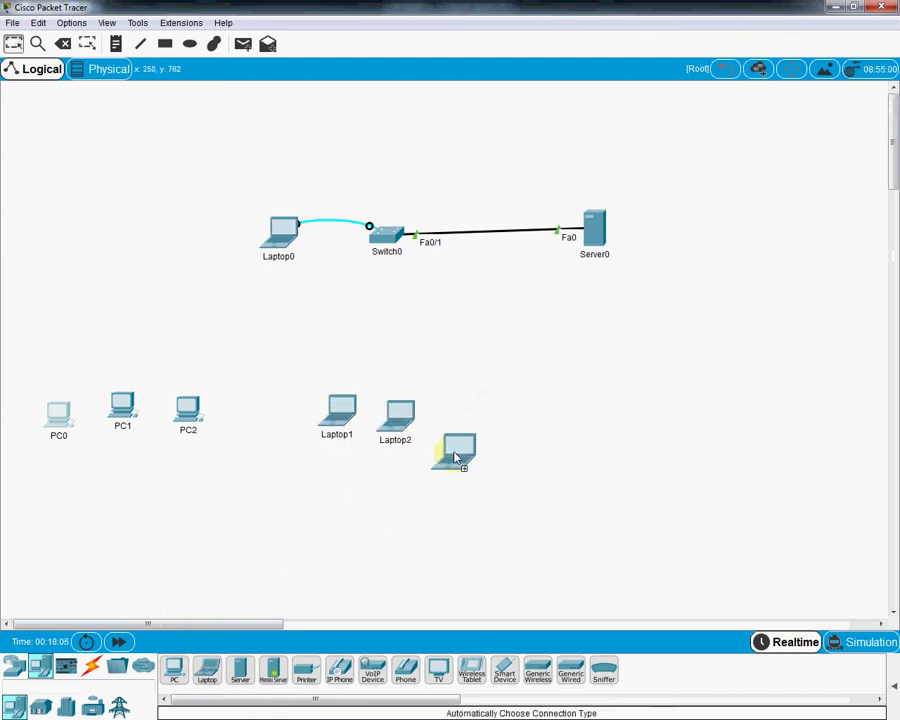
click(456, 418)
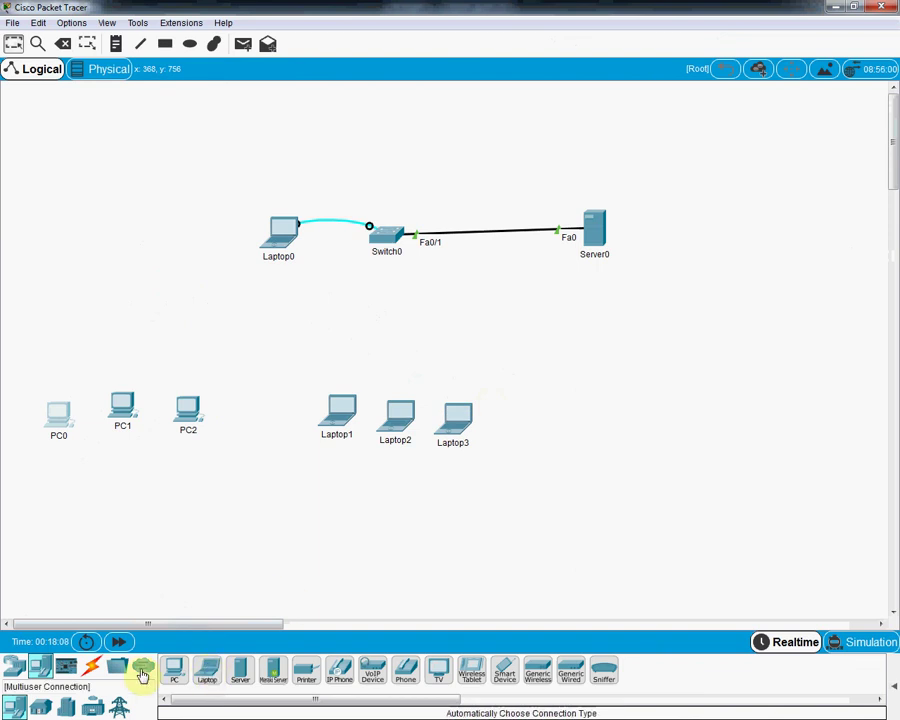
Step: Place Laptop4, PC3 and PC4 as the third group on the right
click(175, 669)
click(660, 410)
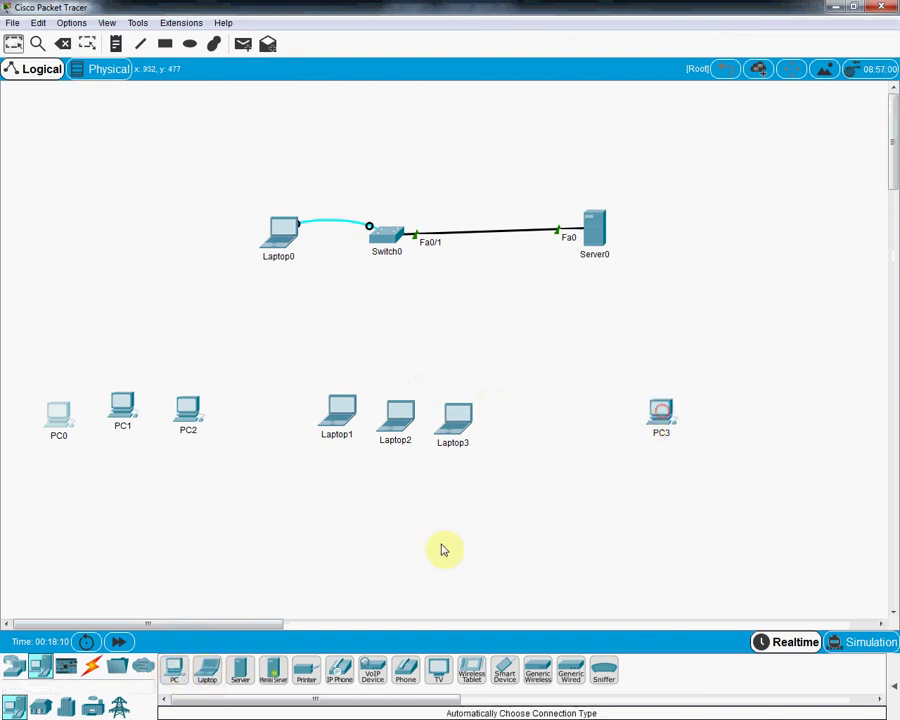
click(180, 668)
click(725, 411)
click(207, 672)
click(606, 416)
drag(657, 421, 663, 419)
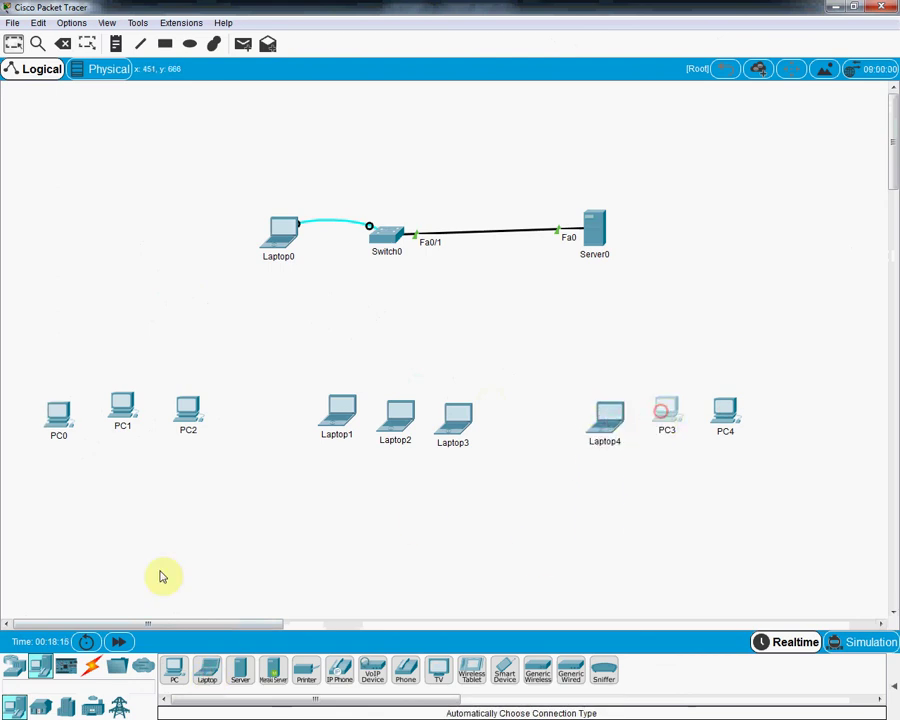
click(91, 666)
Step: Auto-cable PC0, PC1 and PC2 to Switch0
click(174, 668)
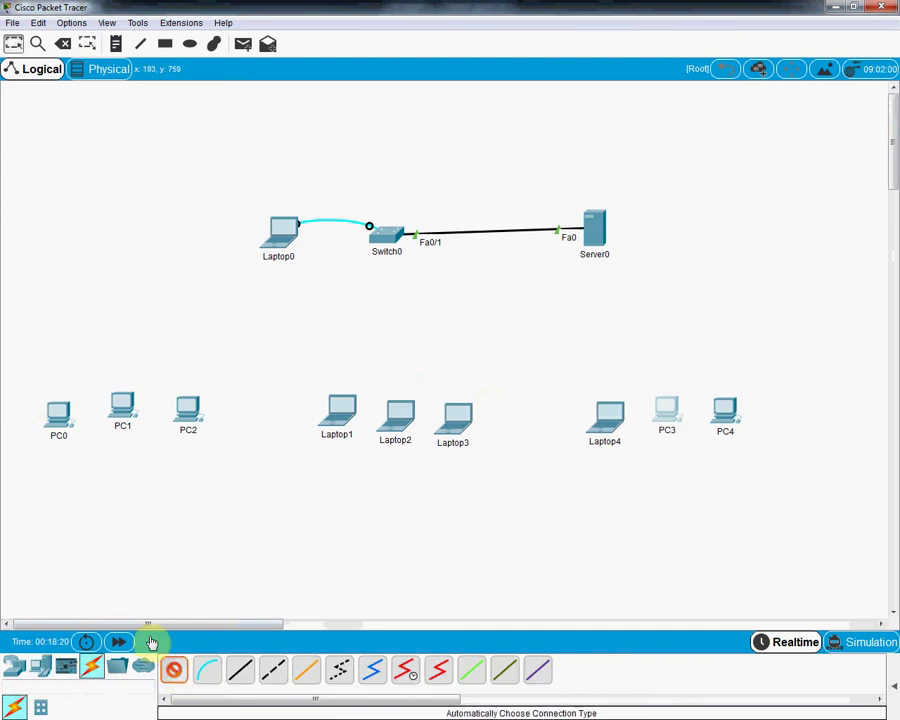
click(60, 412)
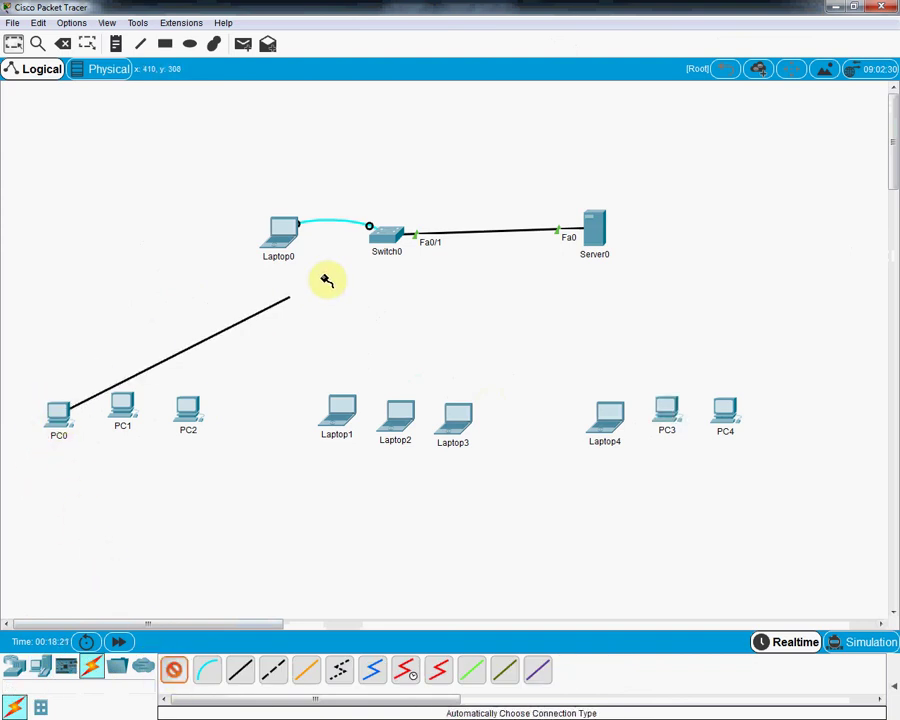
click(373, 245)
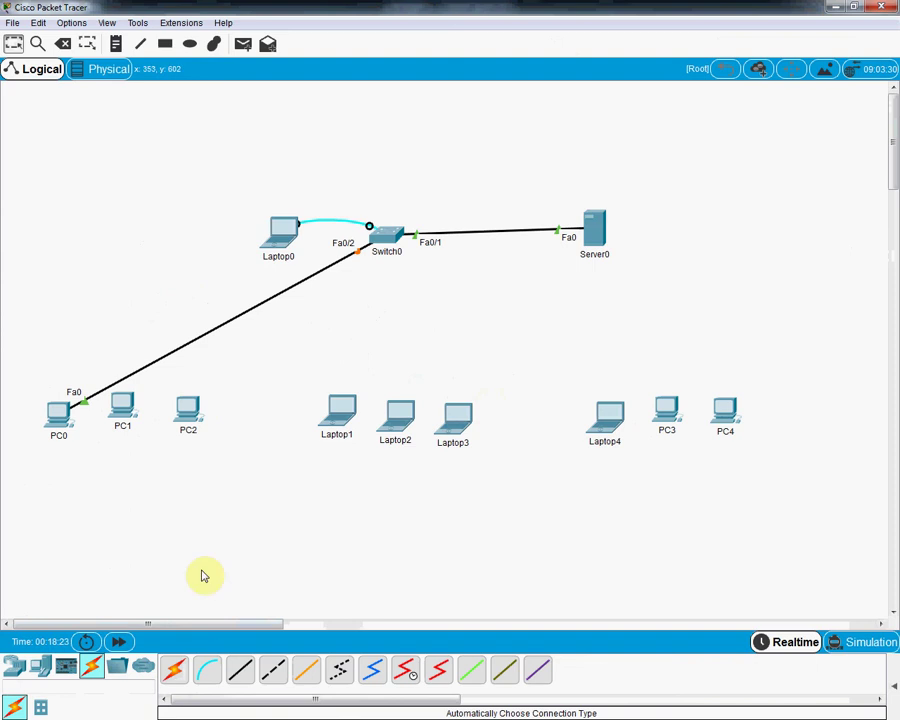
click(174, 670)
click(123, 414)
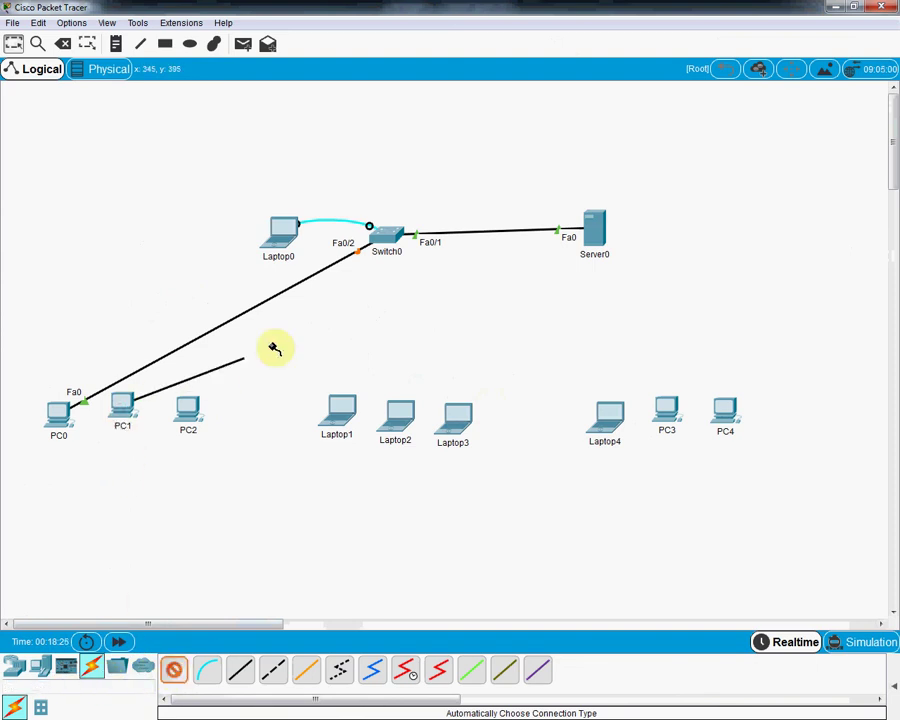
click(382, 246)
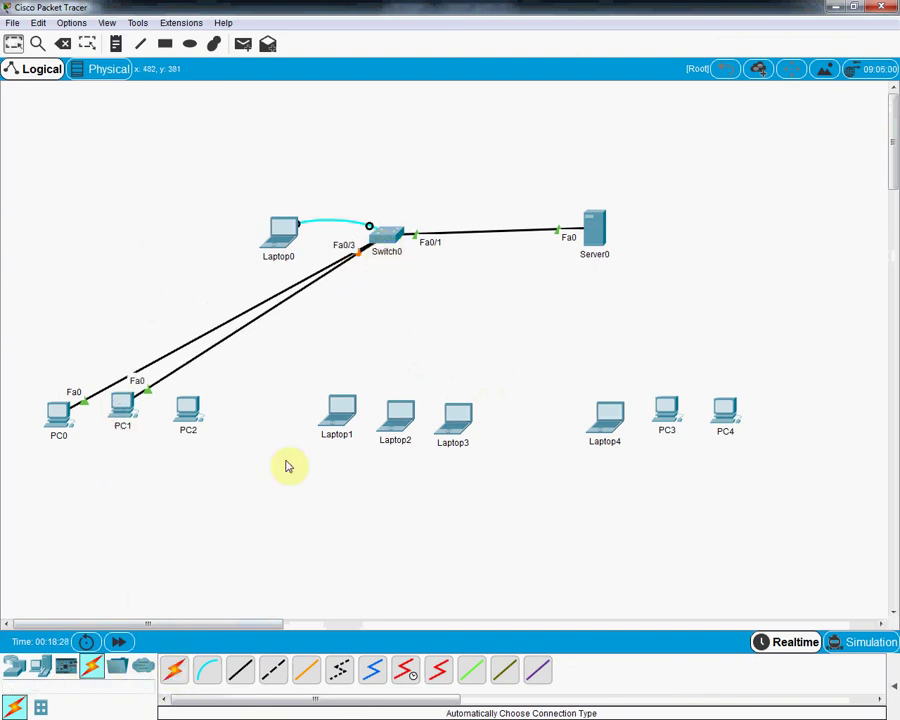
click(174, 670)
click(186, 412)
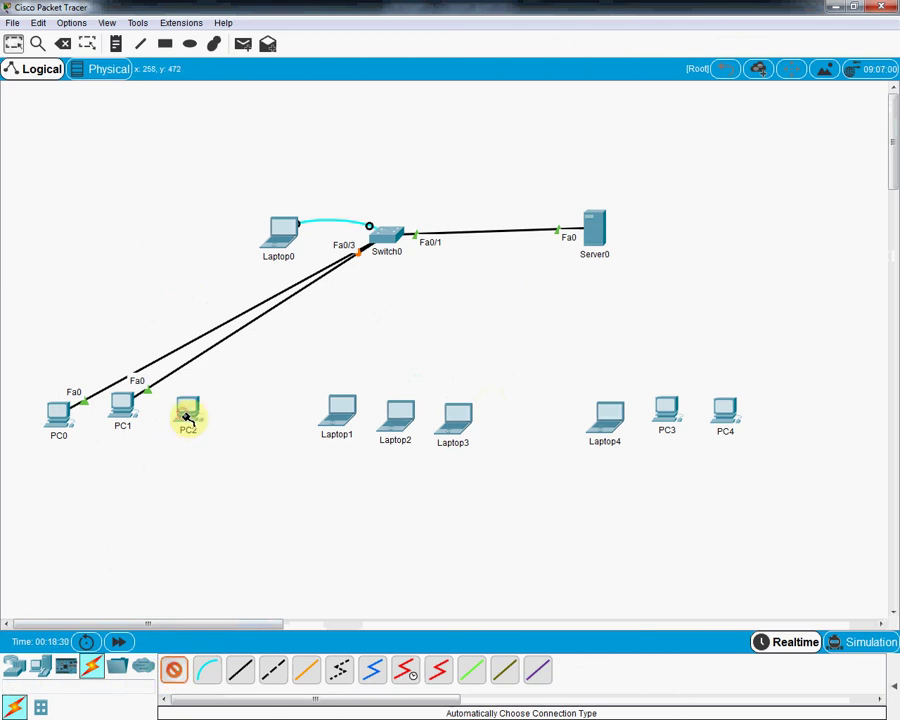
click(388, 240)
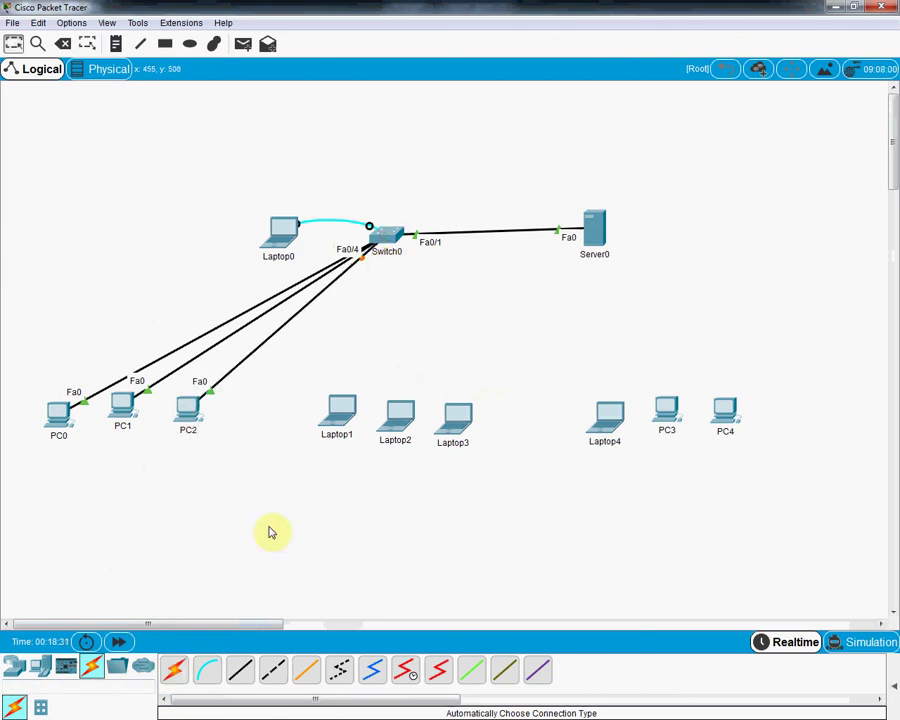
Step: Auto-cable Laptop1, Laptop2 and Laptop3 to Switch0
click(172, 672)
click(338, 413)
click(393, 238)
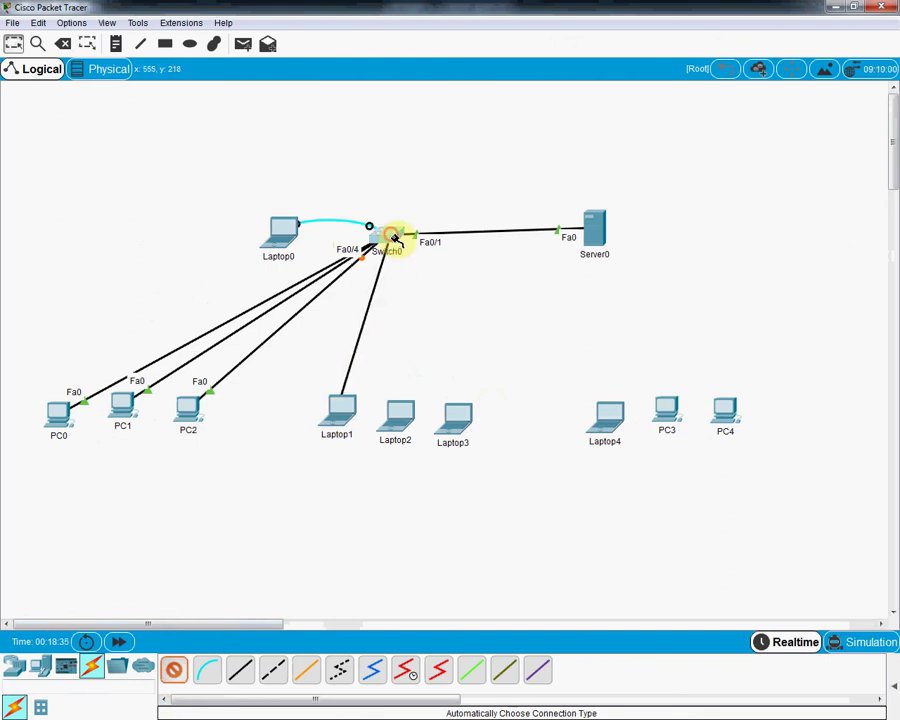
click(176, 671)
click(405, 418)
click(392, 240)
click(172, 670)
click(464, 416)
click(395, 243)
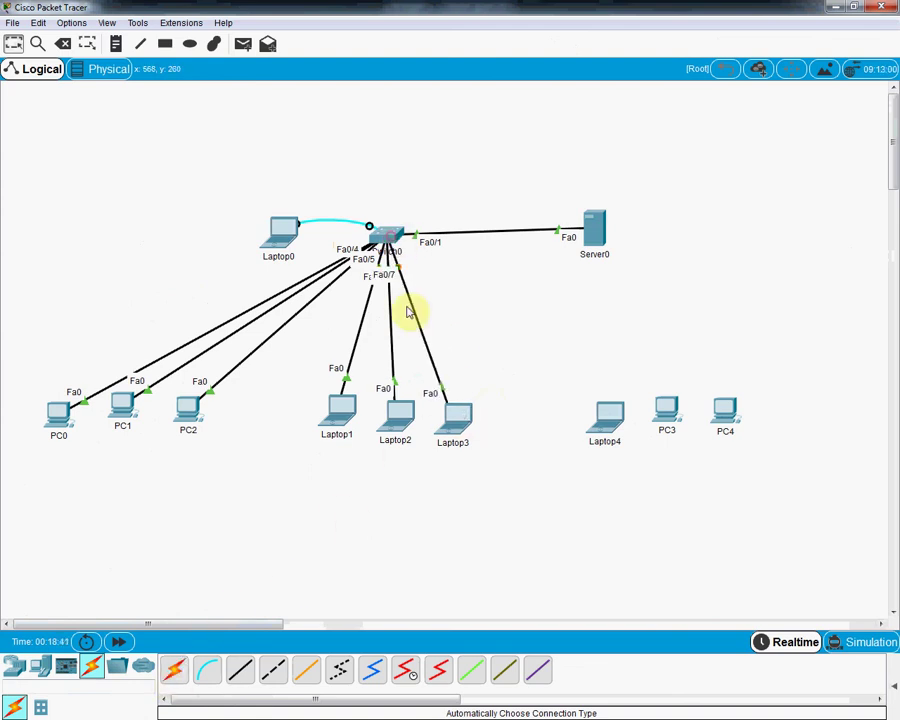
Step: Auto-cable Laptop4, PC3 and PC4 to Switch0
click(173, 669)
click(603, 412)
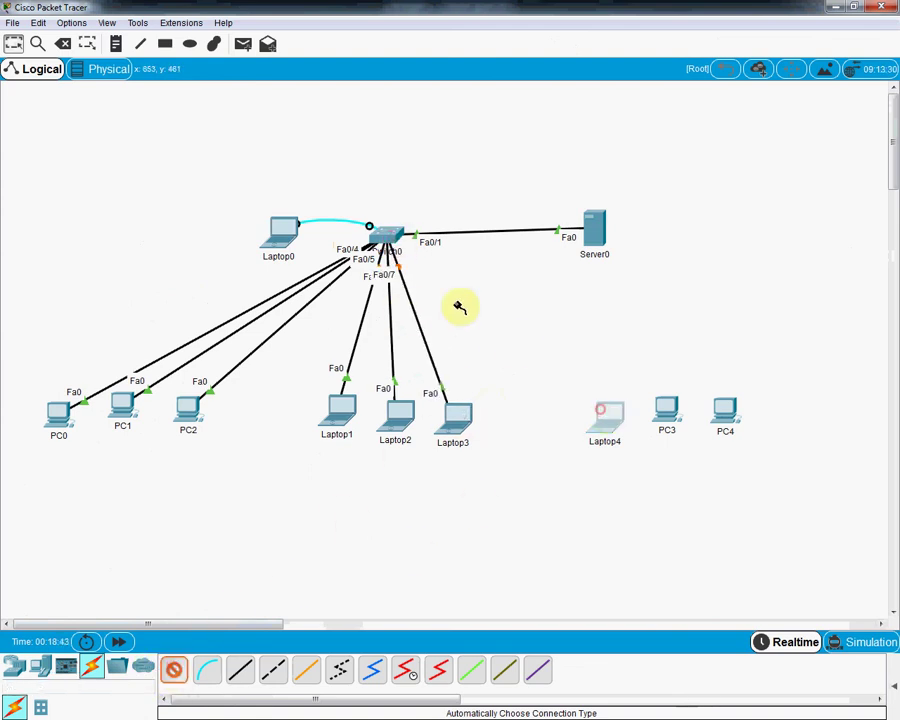
click(396, 237)
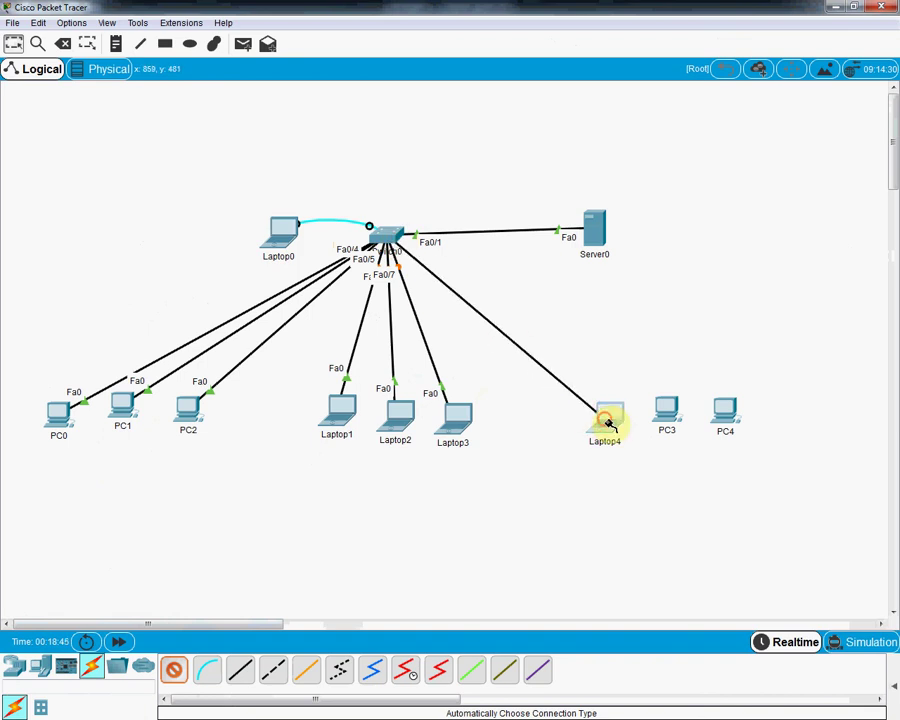
click(206, 667)
click(607, 414)
click(403, 242)
click(172, 669)
click(725, 415)
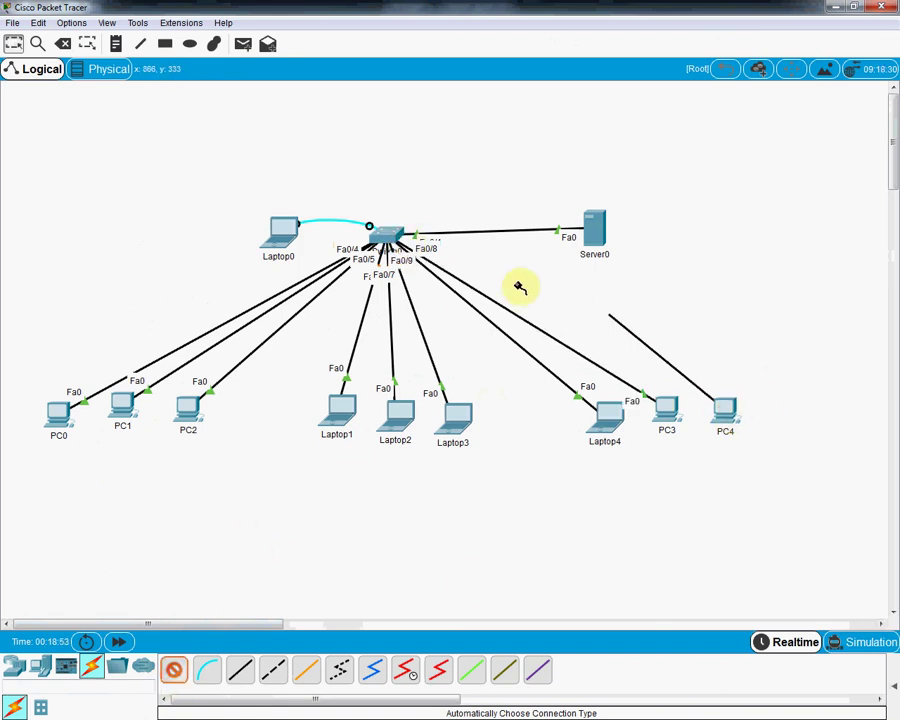
click(400, 234)
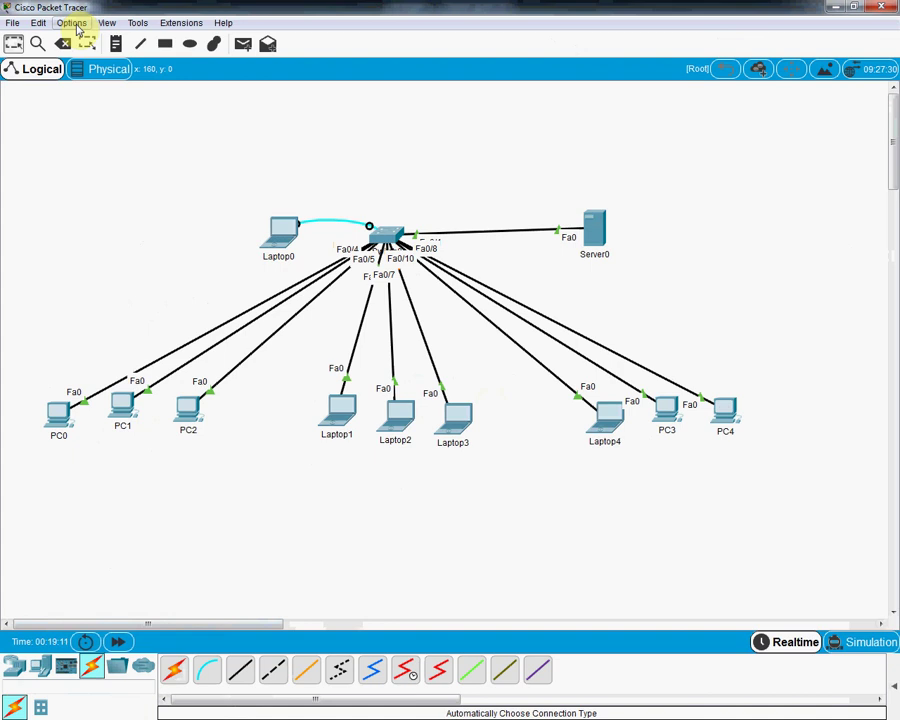
click(73, 23)
click(85, 40)
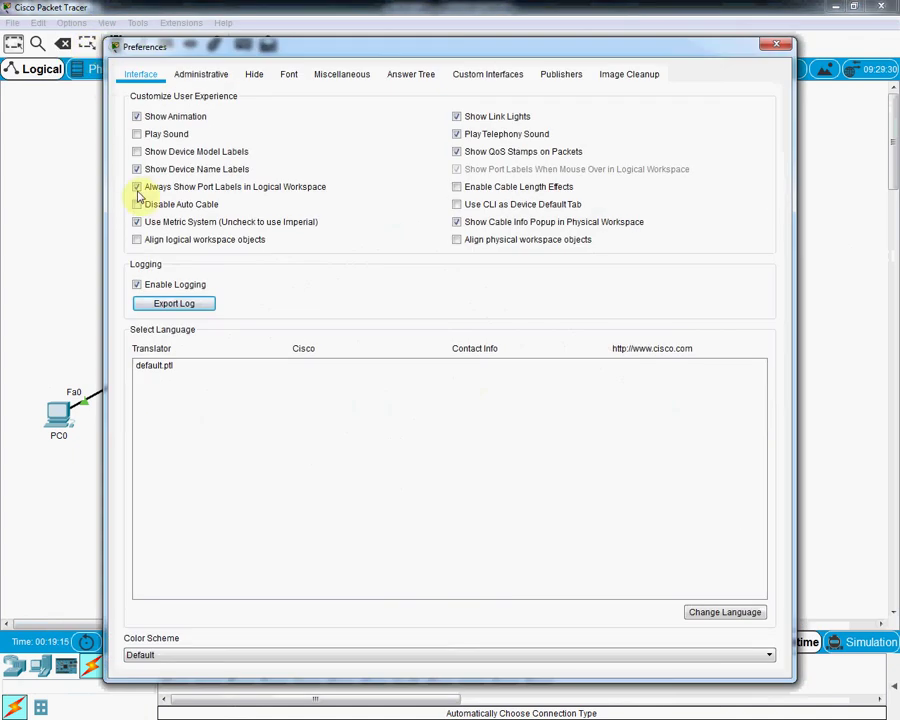
click(137, 187)
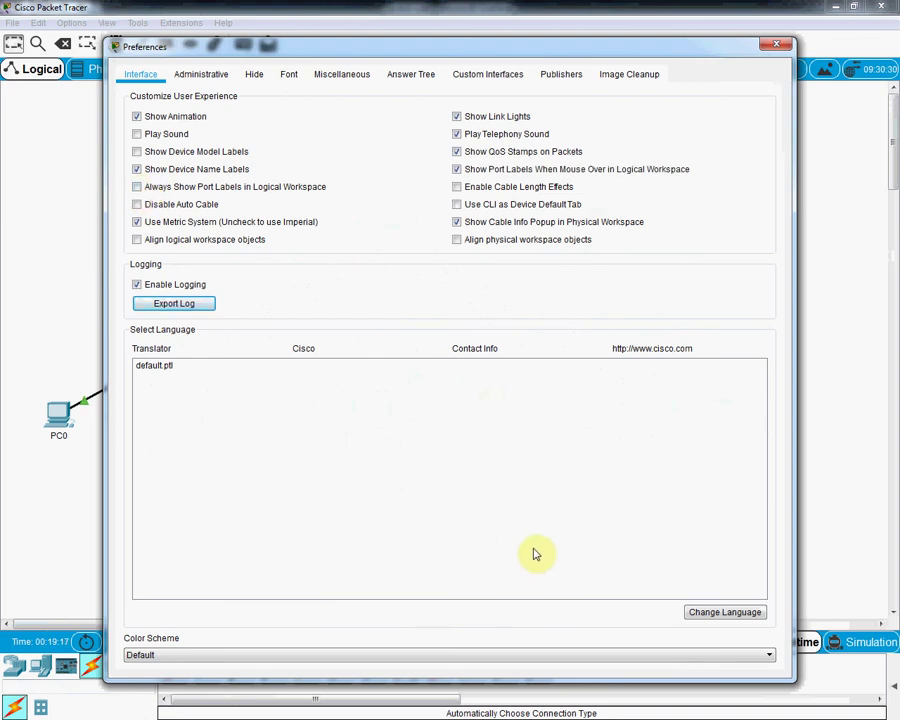
click(768, 46)
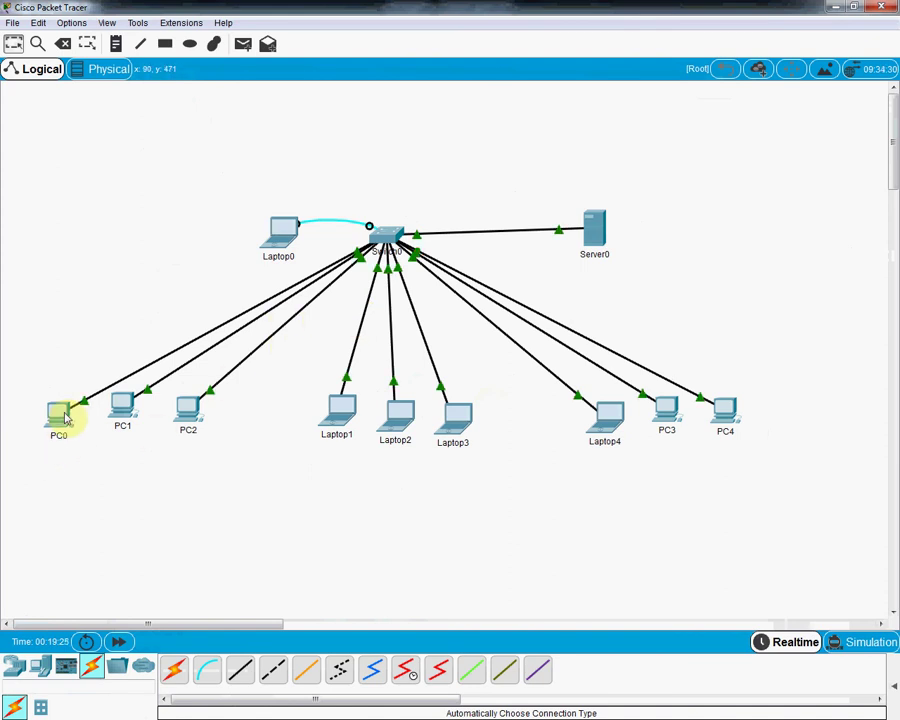
key(alt+Tab)
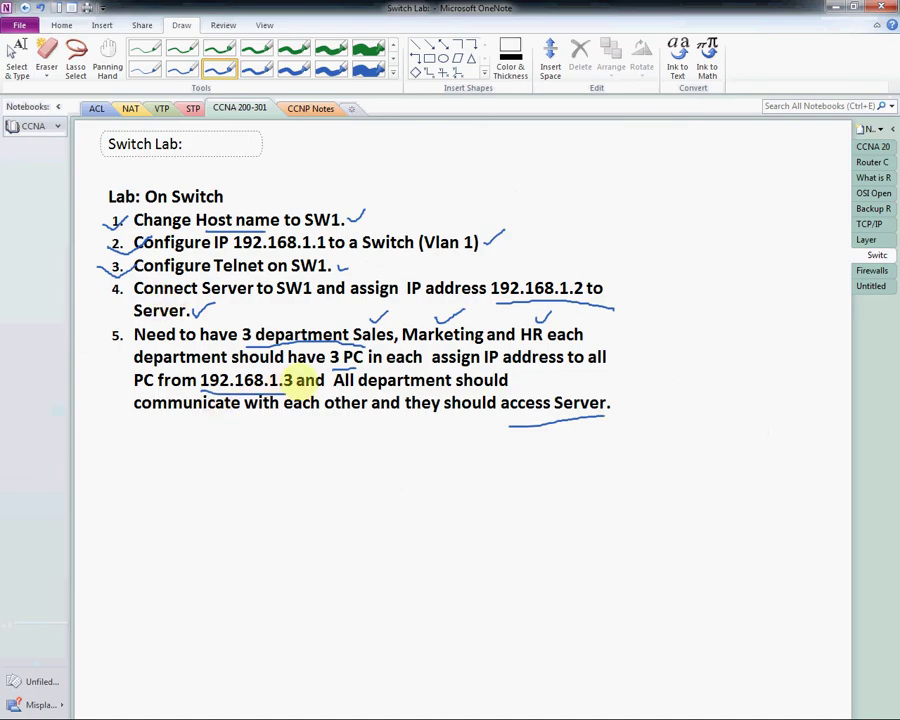
Step: Open PC0's Desktop IP Configuration and move its window to reveal the switch
click(832, 8)
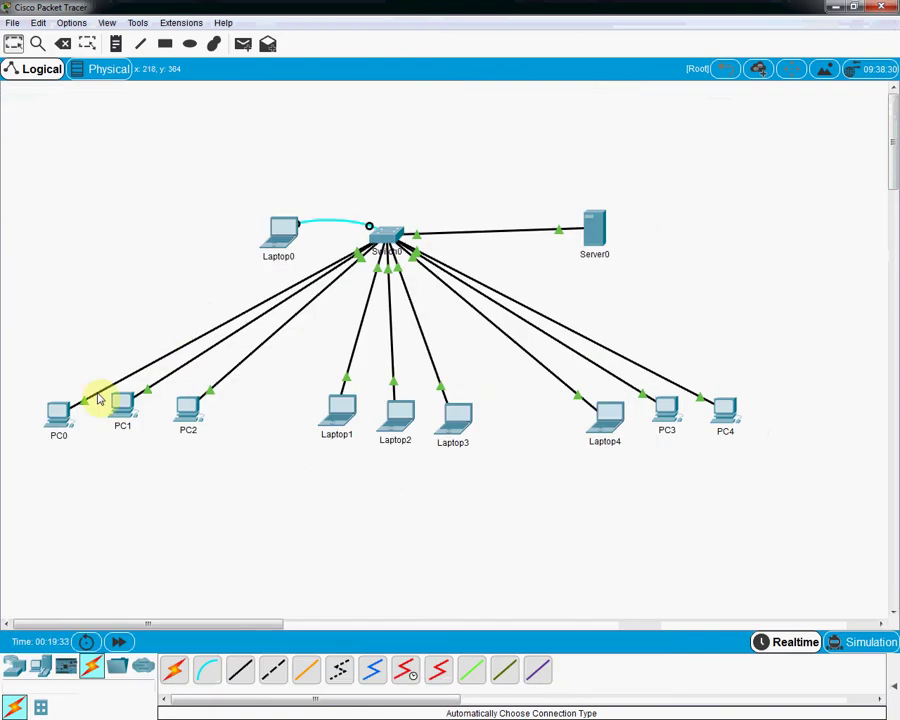
mouse_move(66, 411)
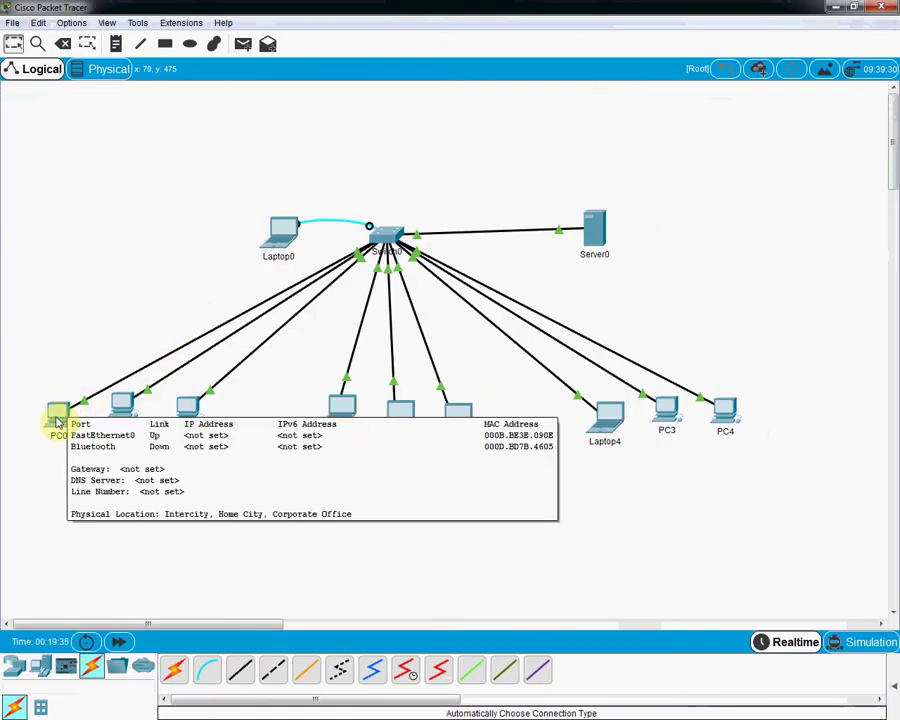
click(58, 418)
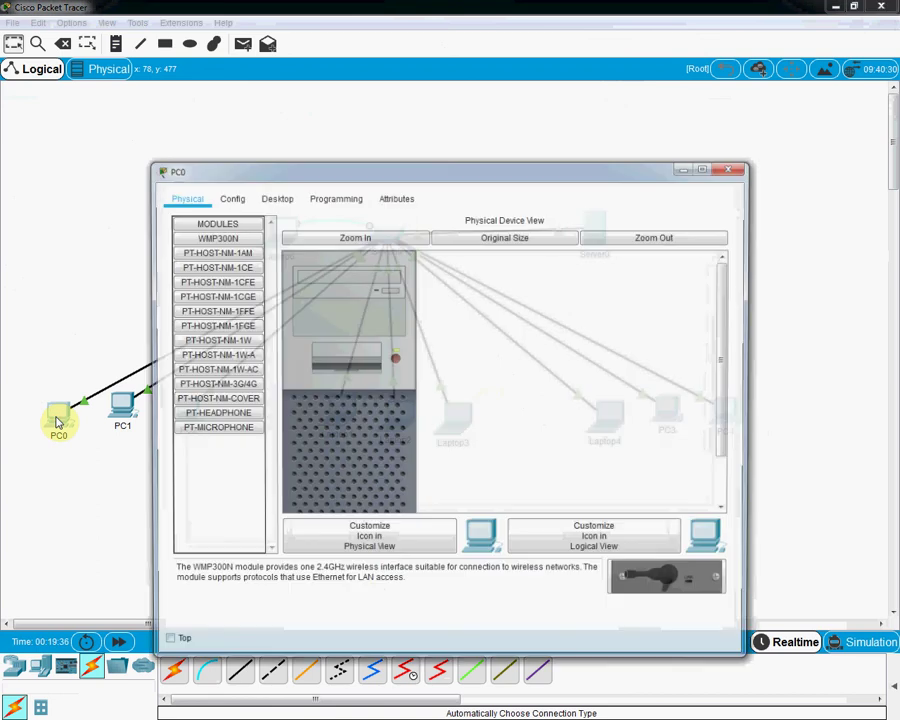
click(280, 198)
click(257, 241)
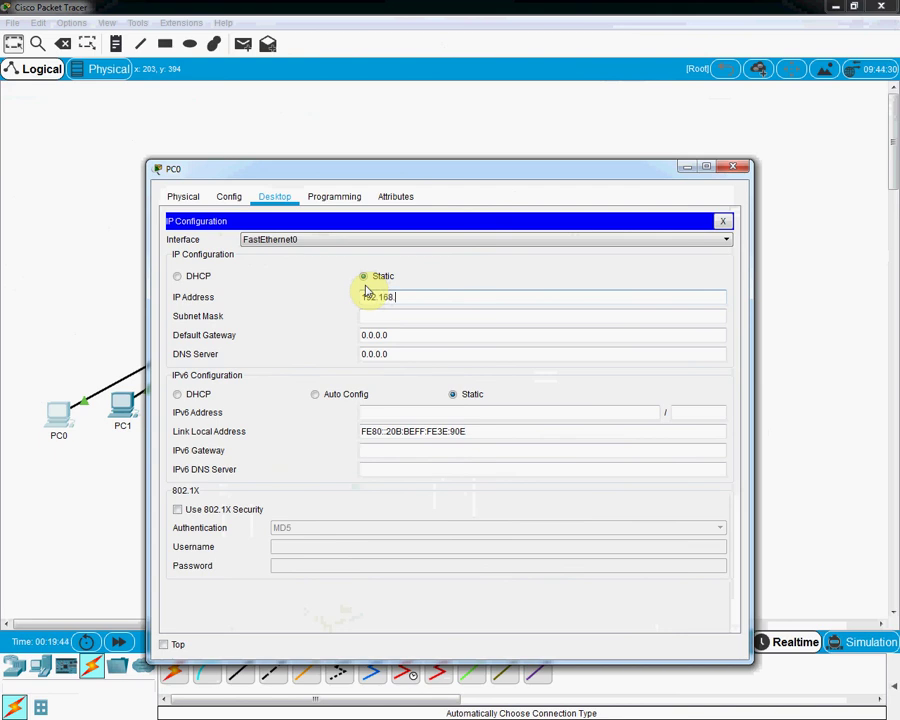
key(Tab)
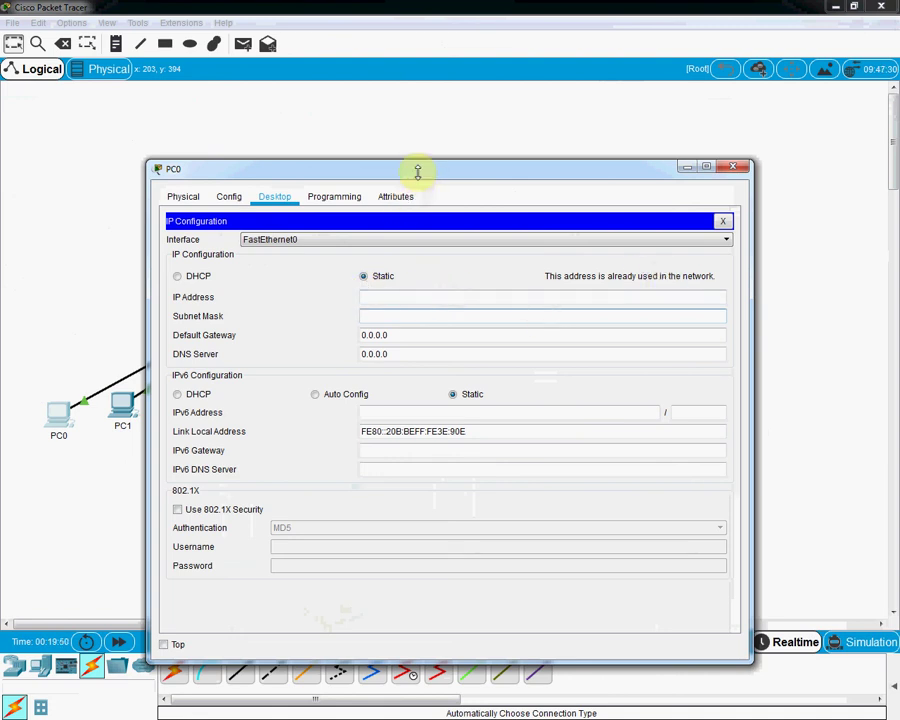
drag(418, 175, 400, 289)
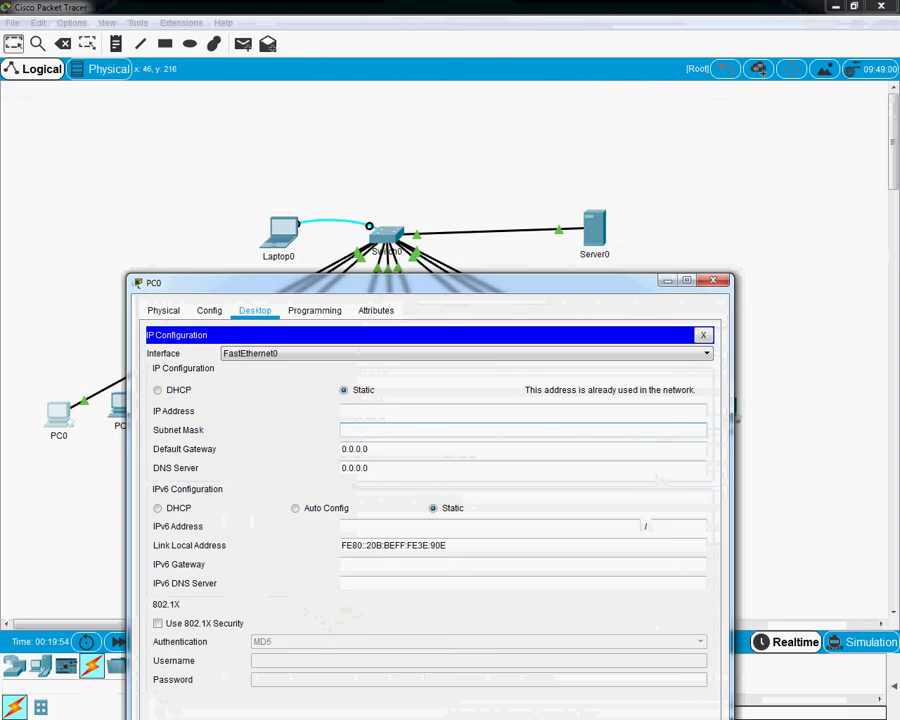
Step: Enter 192.168.1.3 with mask 255.255.255.0 for PC0 and close its window
key(alt+Tab)
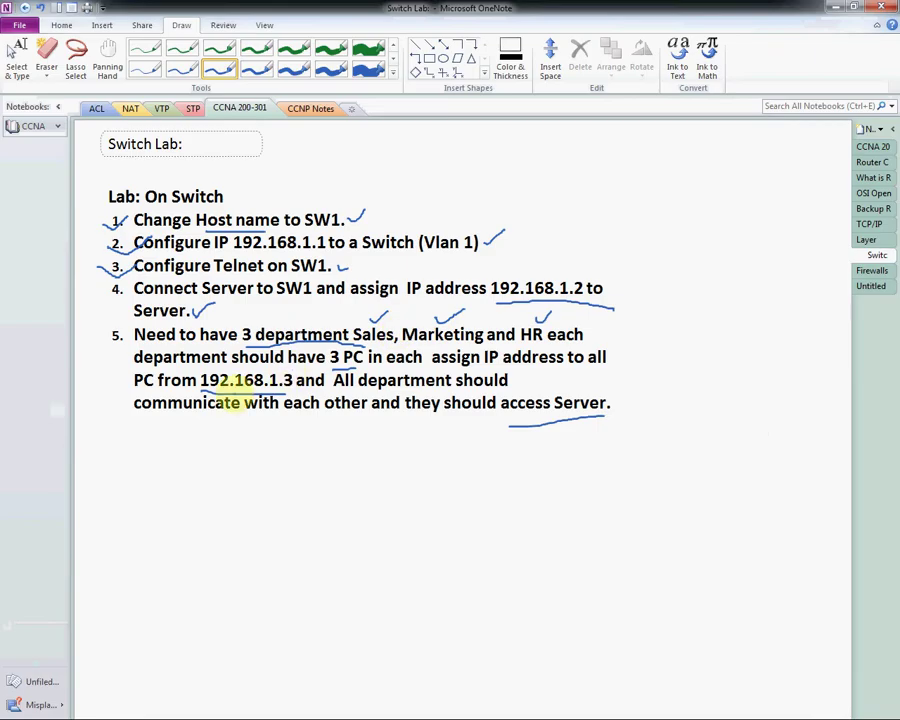
click(836, 7)
click(382, 407)
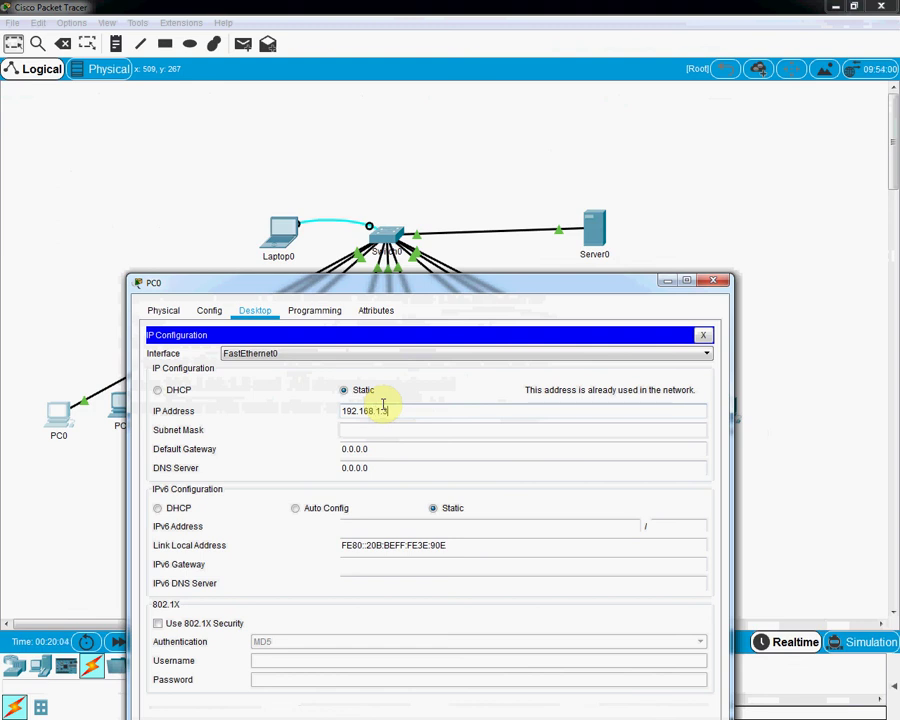
click(352, 429)
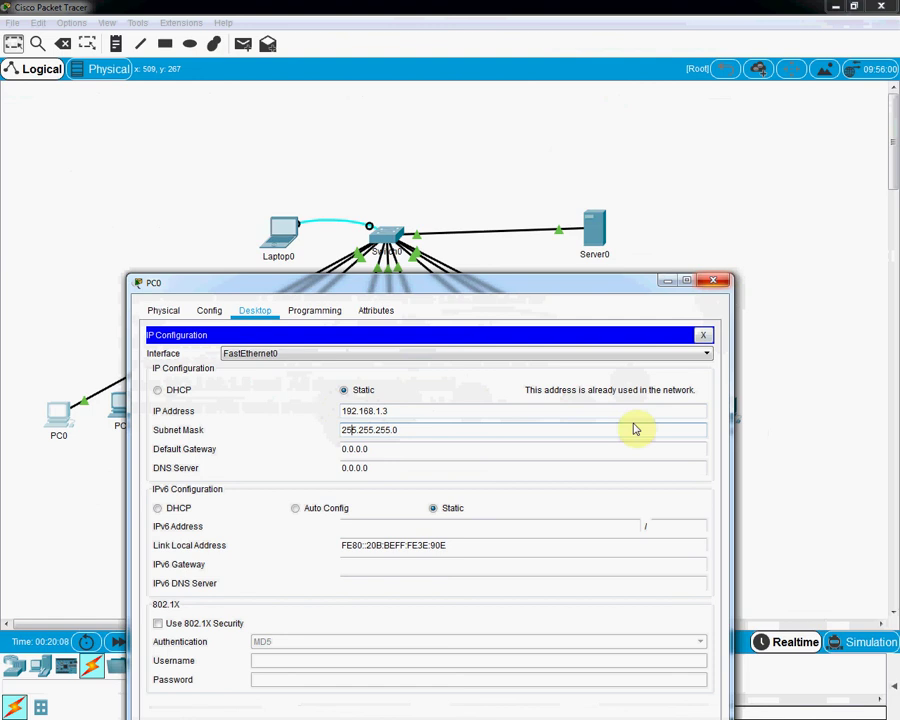
drag(386, 449, 322, 456)
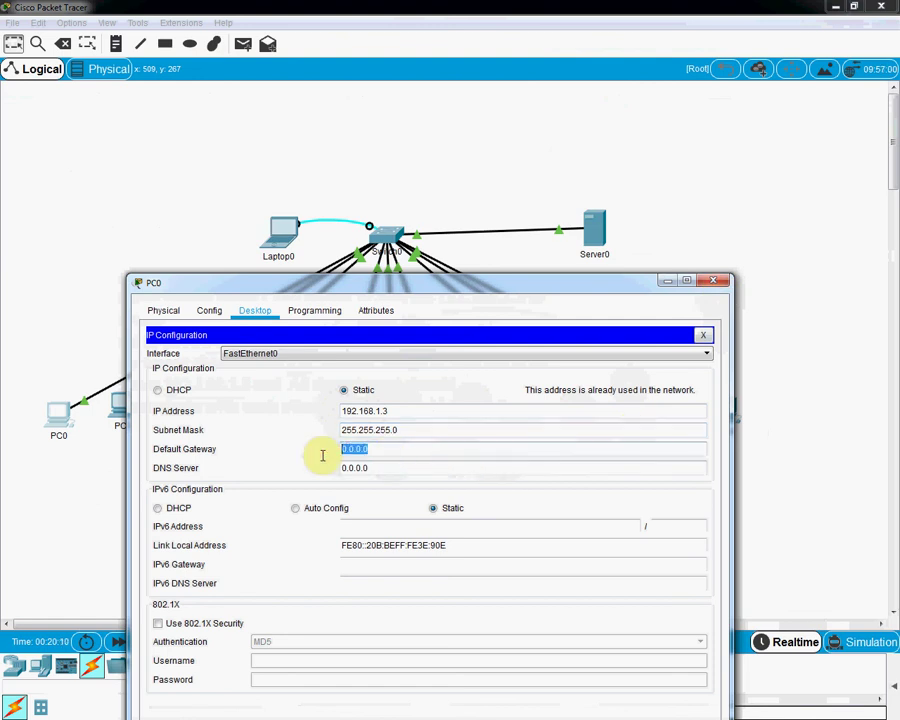
click(710, 284)
Step: Give PC1 the address 192.168.1.4 with the default 255.255.255.0 subnet mask
click(122, 420)
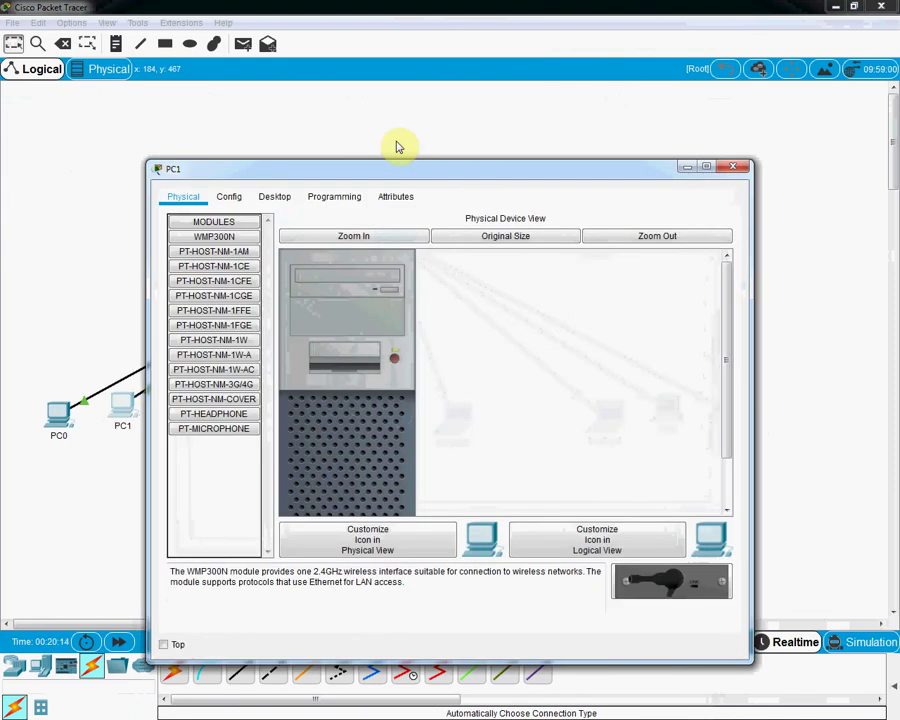
click(276, 201)
click(255, 240)
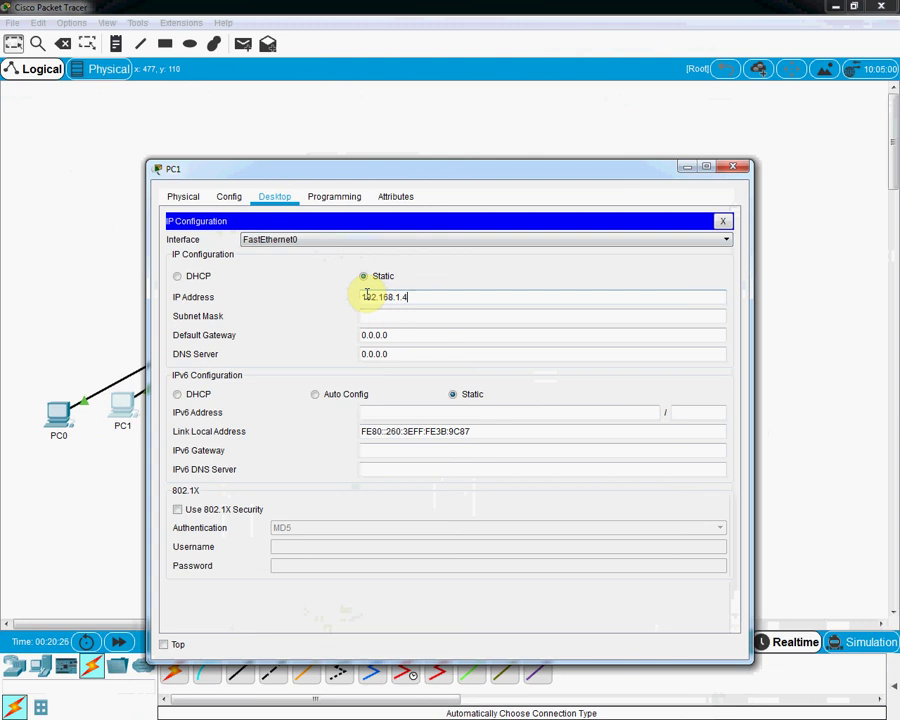
click(384, 317)
click(733, 170)
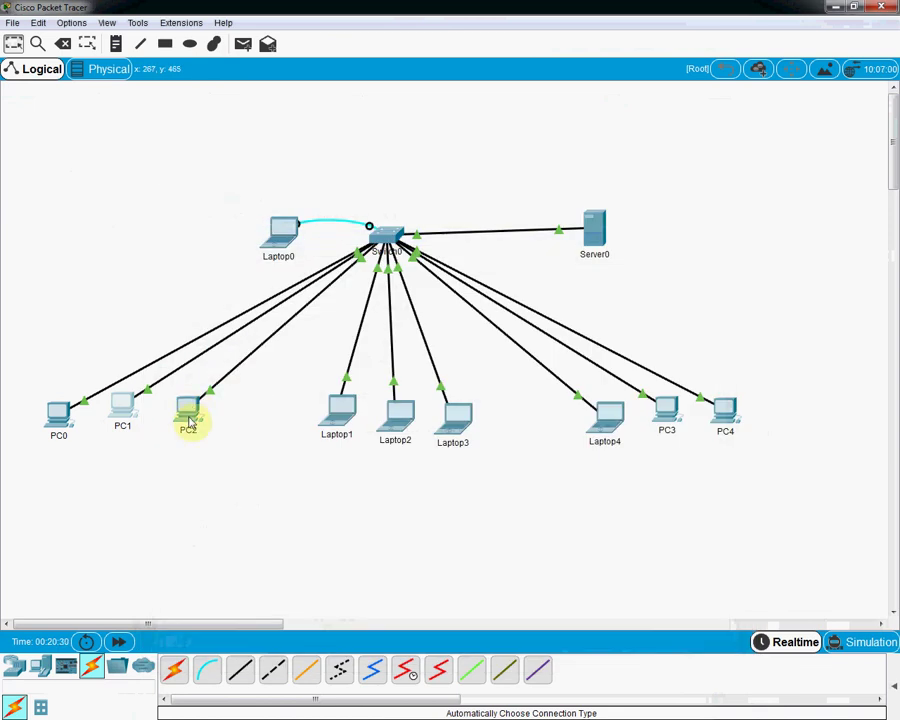
Step: Check that PC0's IP configuration shows 192.168.1.3
click(59, 413)
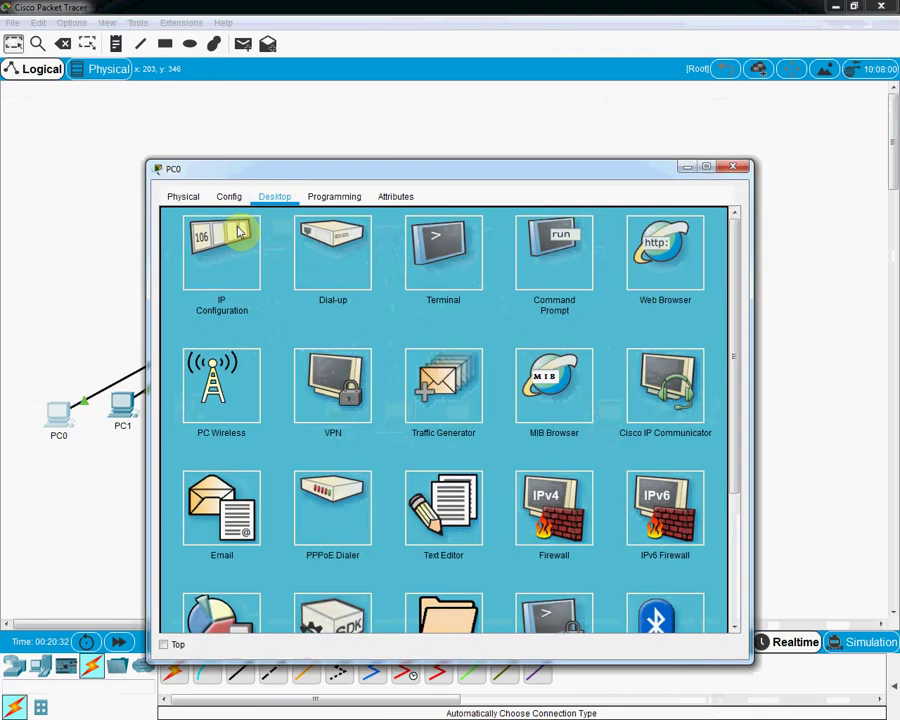
click(230, 240)
click(733, 166)
Step: Set PC2 to 192.168.1.5 with mask 255.255.255.0, correcting the duplicate .4 entry
click(188, 408)
click(272, 196)
click(230, 245)
click(367, 300)
text(192.168.1.4)
click(437, 315)
click(408, 300)
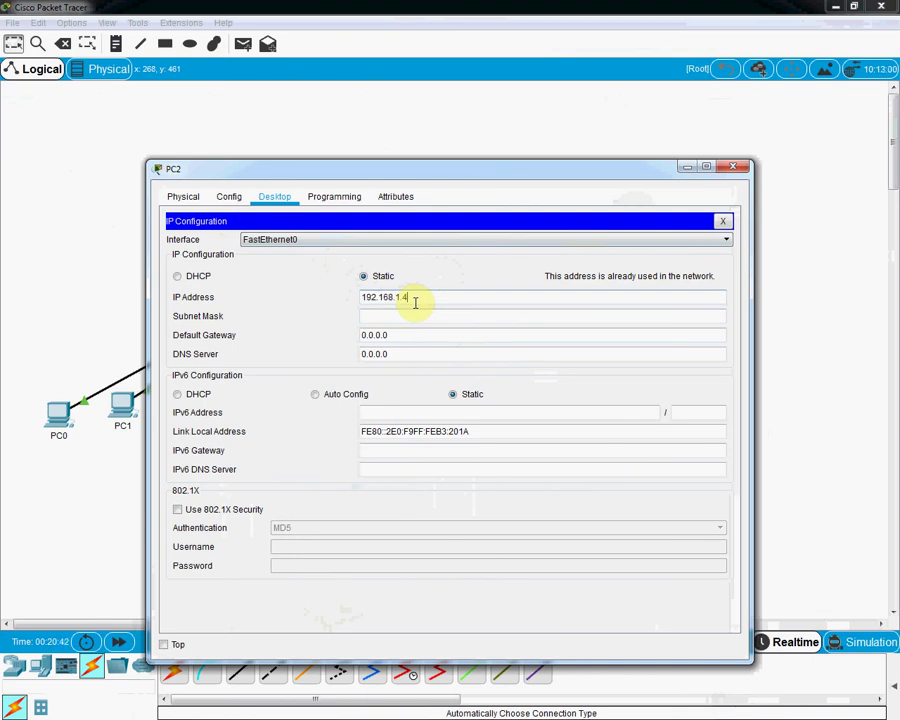
text(192.168.1.5)
click(430, 316)
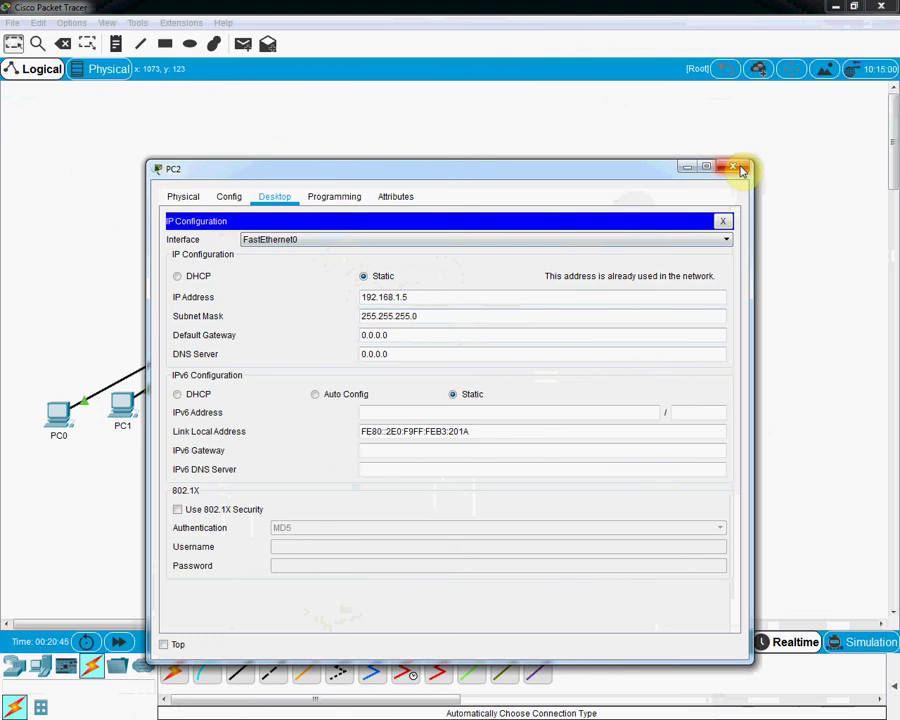
click(741, 170)
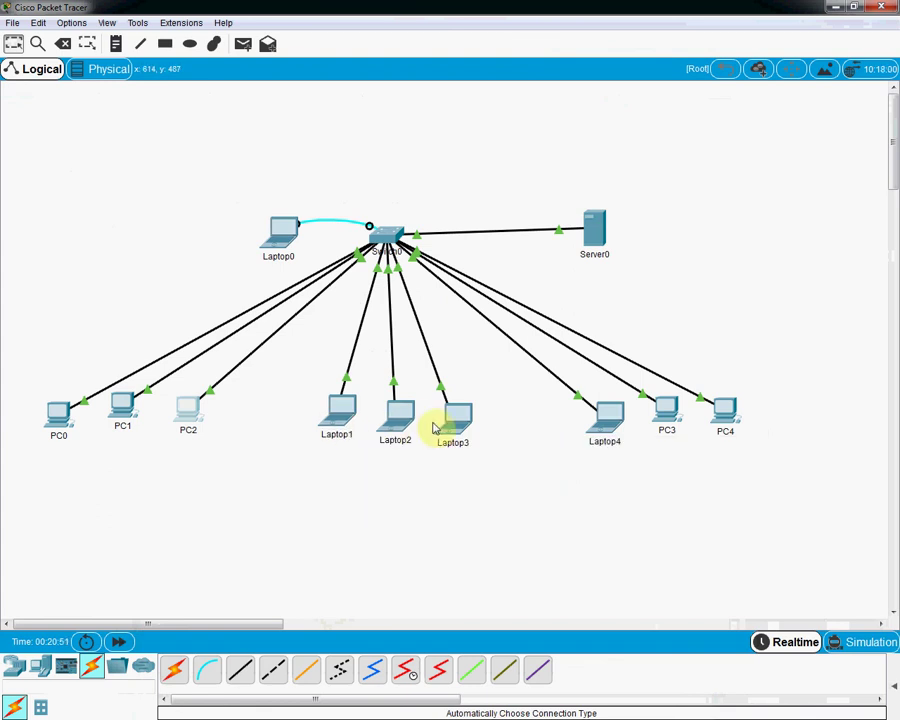
mouse_move(386, 445)
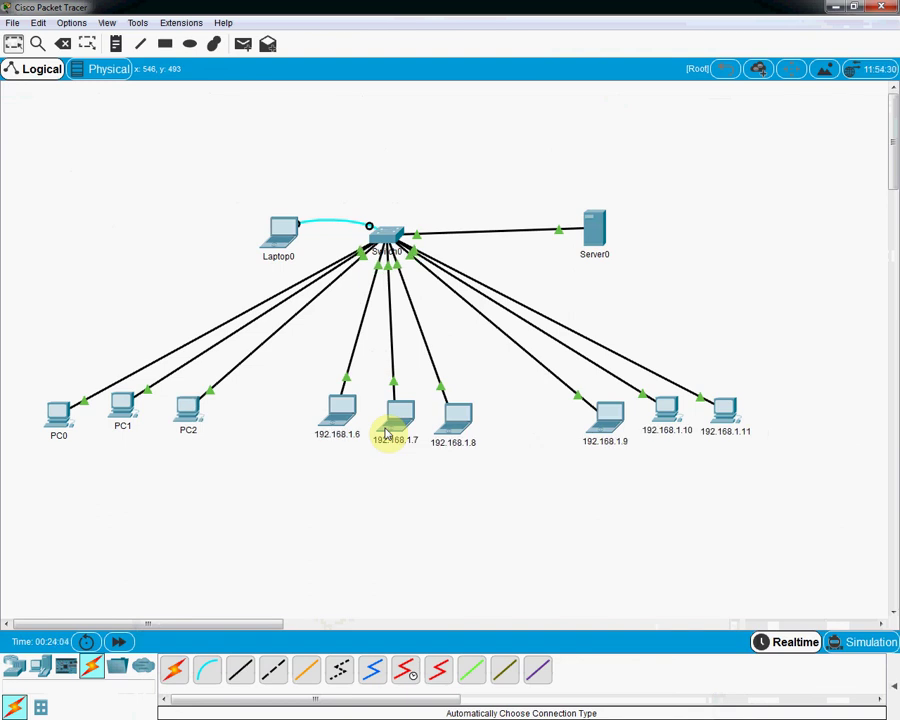
mouse_move(394, 432)
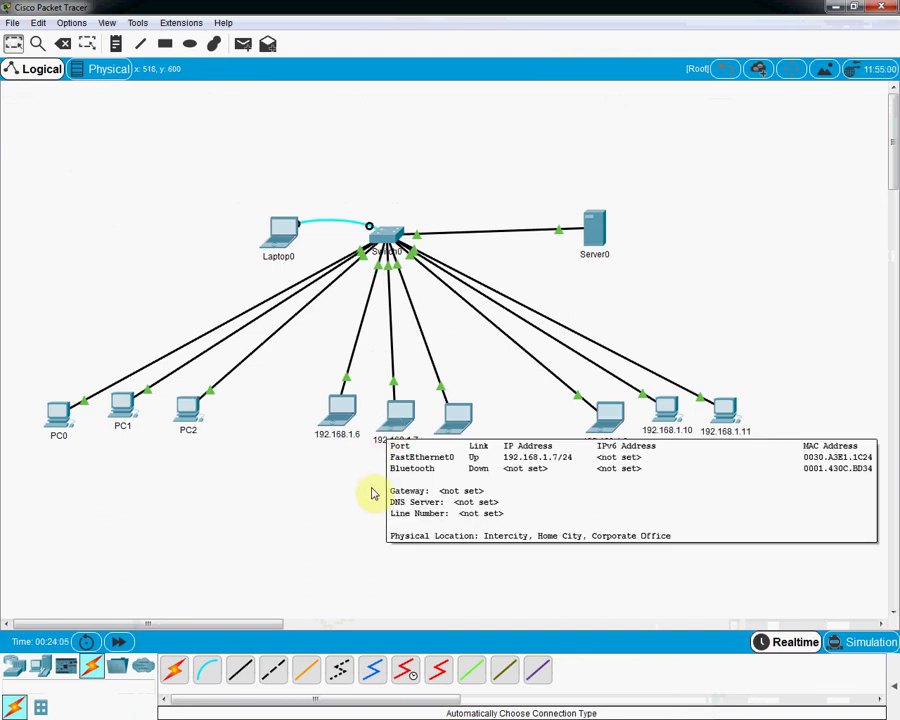
Step: Replace the PC0, PC1 and PC2 name labels with 192.168.1.3, 192.168.1.4 and 192.168.1.5
click(56, 436)
drag(62, 437, 30, 436)
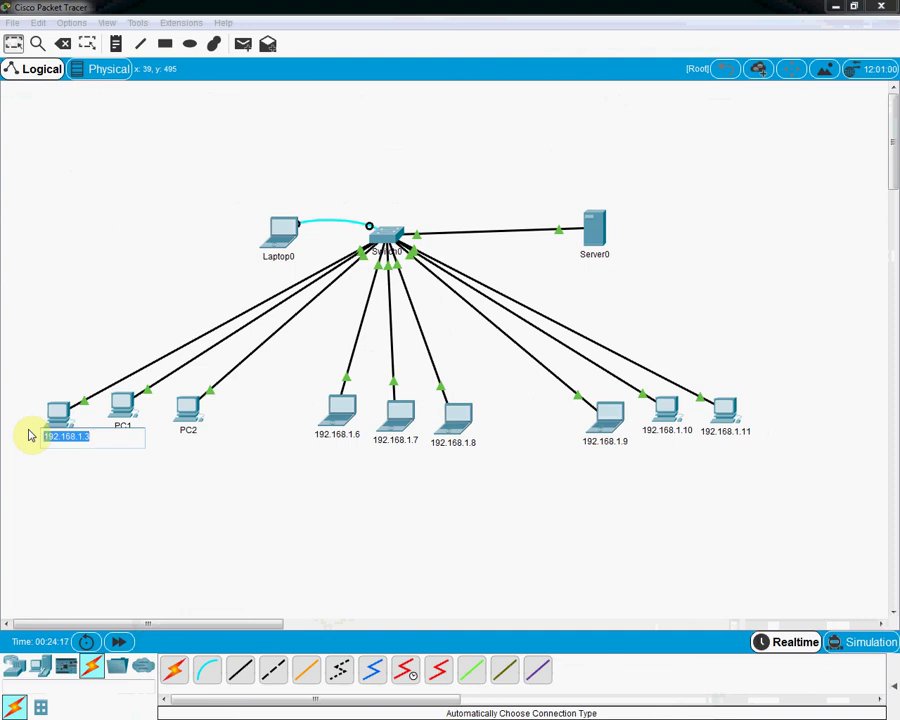
click(70, 508)
click(128, 430)
drag(140, 428, 97, 430)
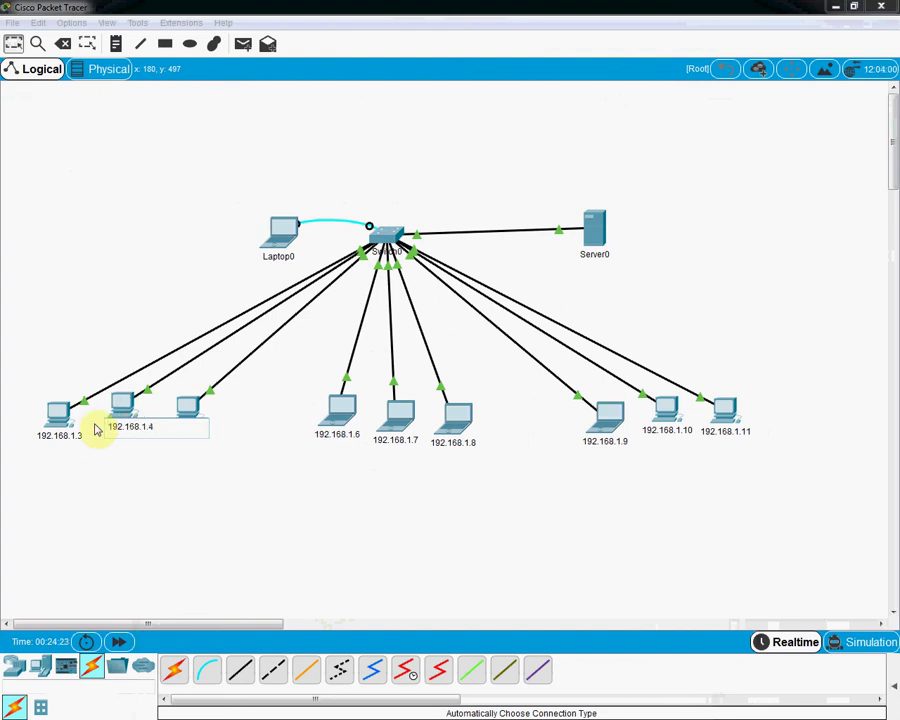
click(203, 464)
double_click(197, 433)
text(192.168.1.4)
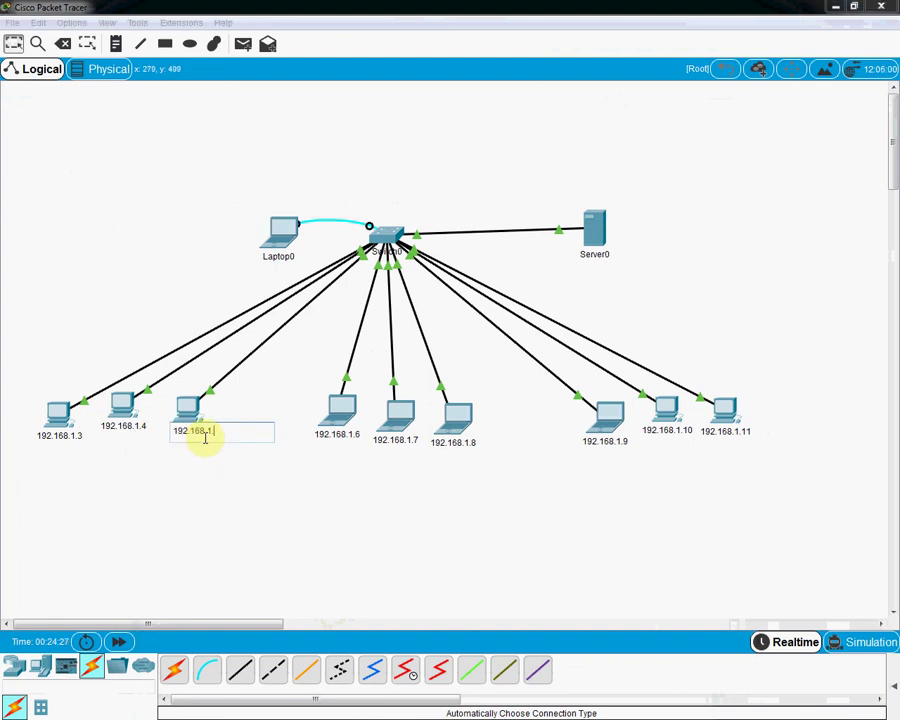
click(190, 482)
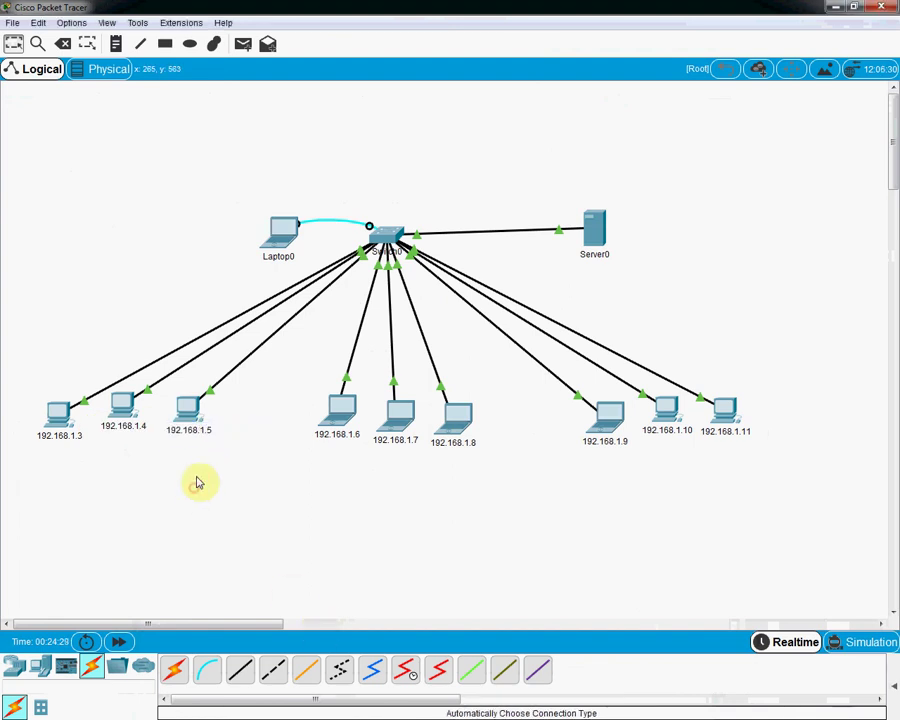
Step: Verify in its IP Configuration that the relabelled PC2 uses 192.168.1.5
click(190, 425)
click(205, 269)
click(733, 166)
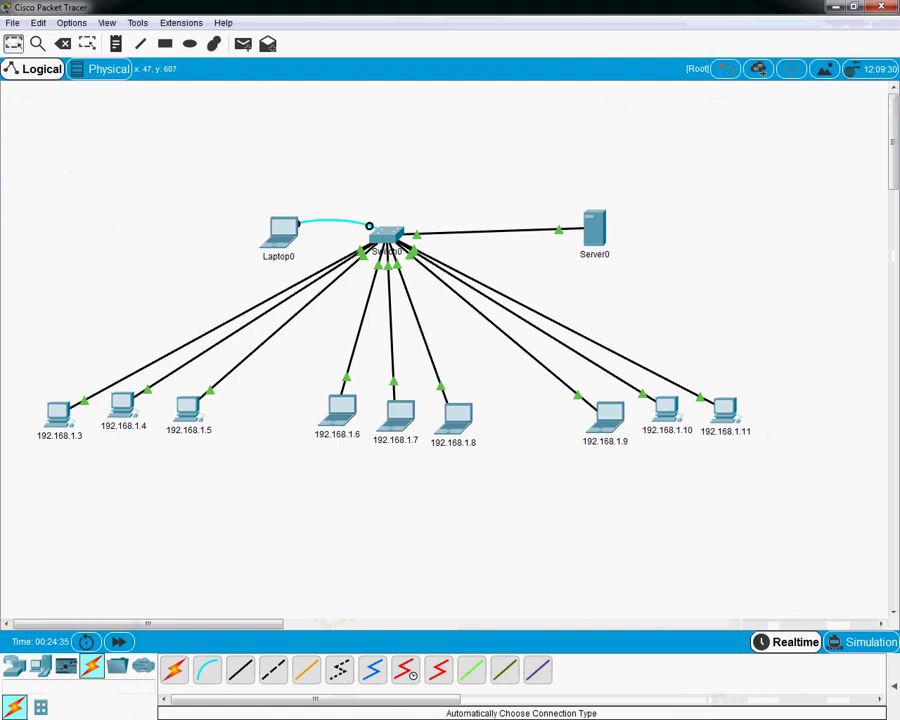
key(alt+Tab)
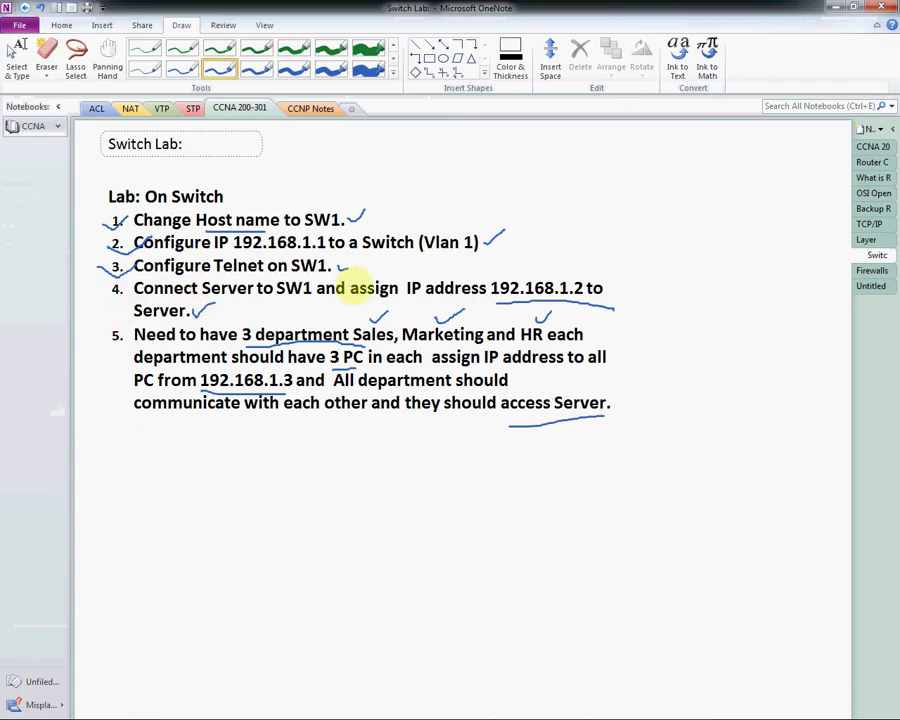
Step: Tick item 4 in the OneNote checklist and underline the requirement that departments reach the Server
drag(106, 291, 134, 282)
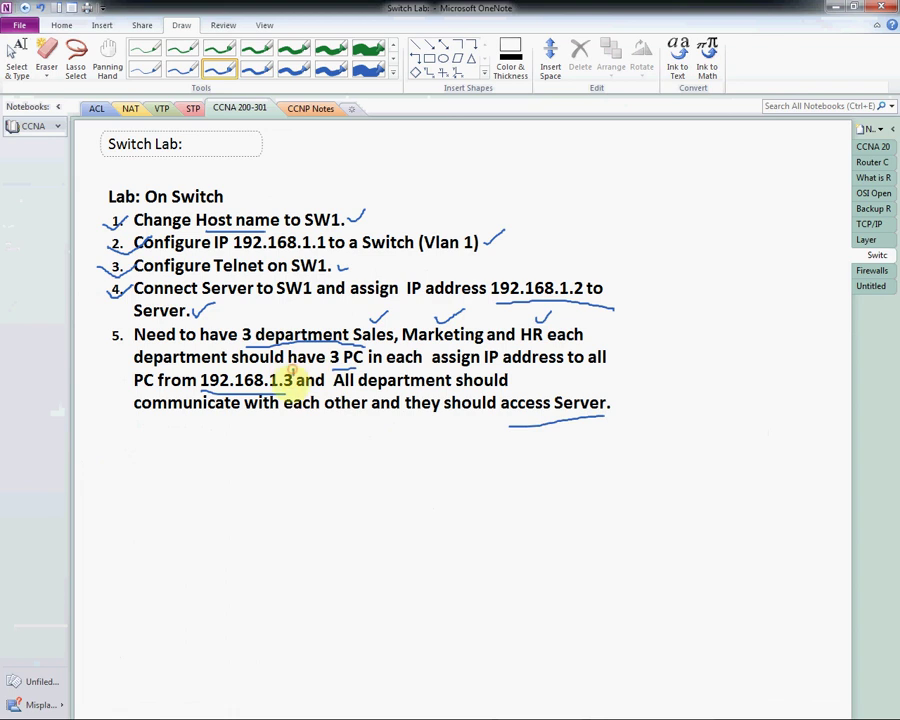
drag(335, 394, 508, 391)
drag(158, 430, 381, 430)
mouse_move(440, 430)
mouse_down()
mouse_move(605, 421)
mouse_move(535, 398)
mouse_move(447, 400)
mouse_up()
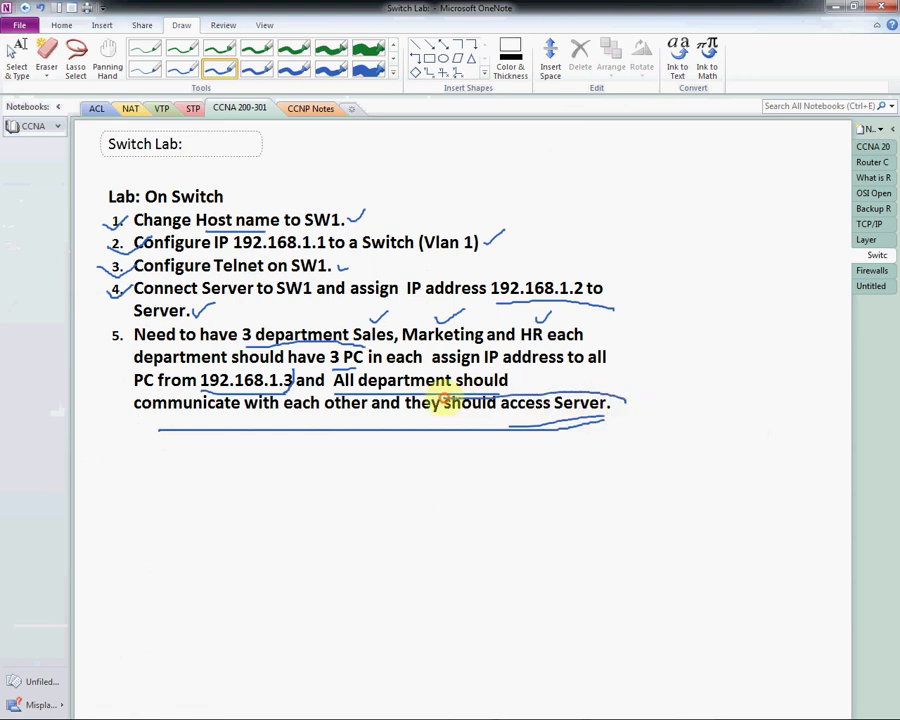
click(841, 8)
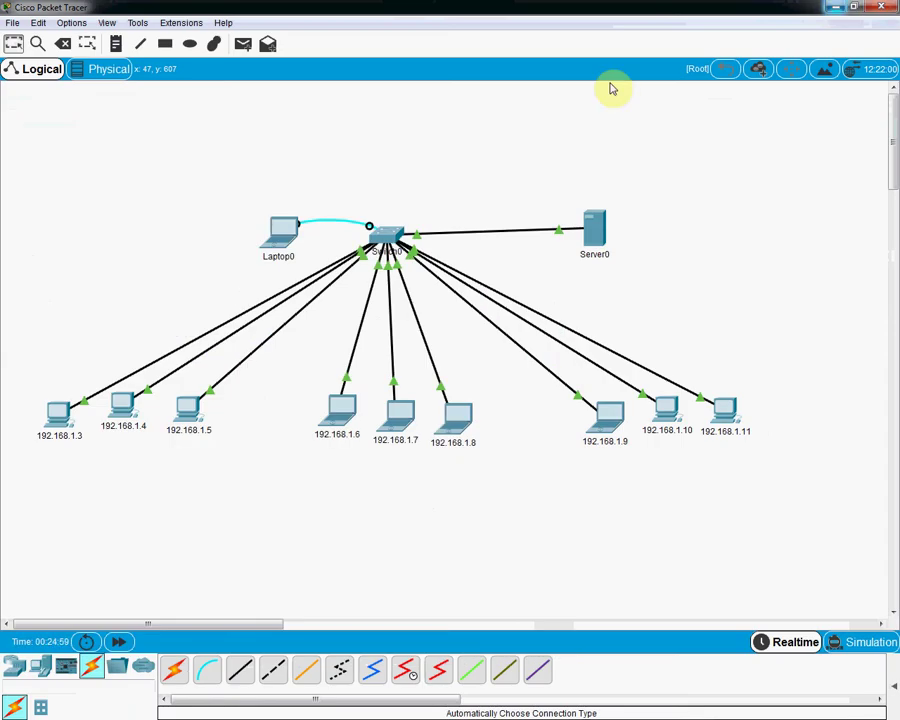
Step: Leave SW1's configuration mode with Ctrl+Z in PC 192.168.1.3's telnet session
click(59, 413)
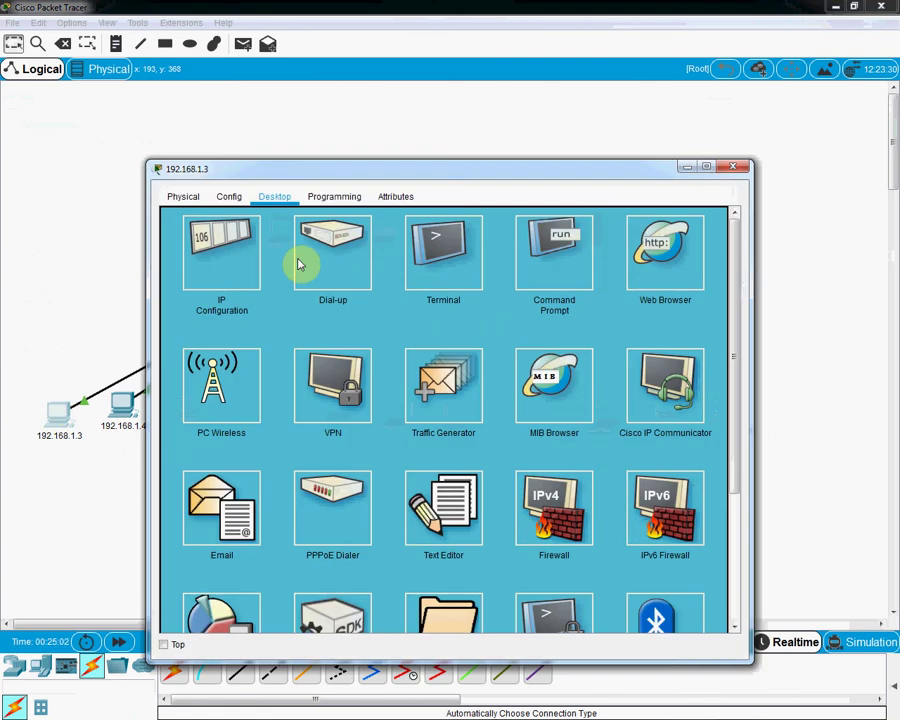
click(558, 240)
scroll(610, 286, down, 10)
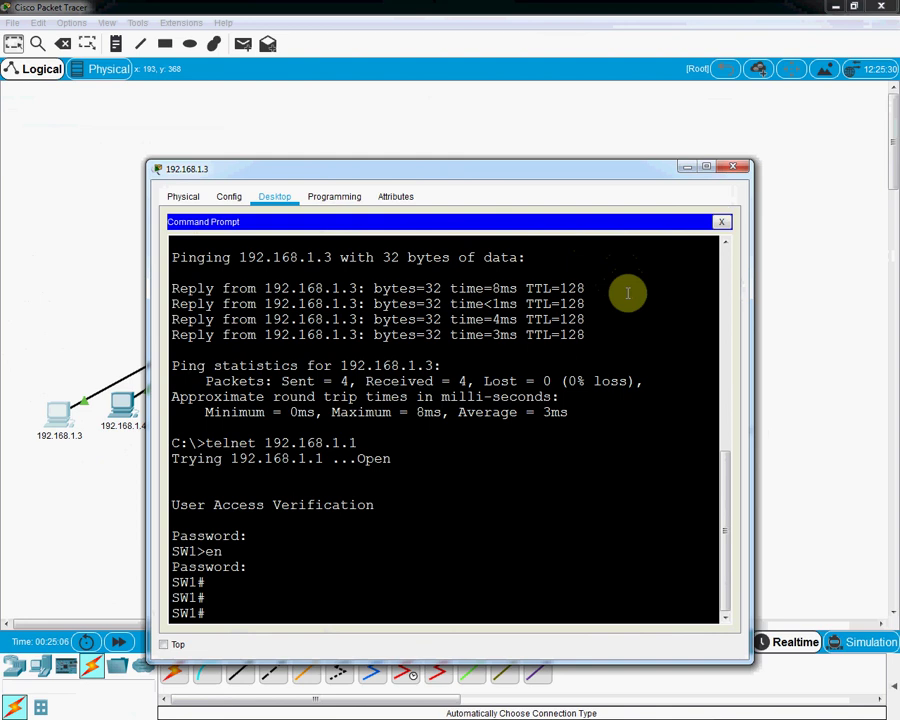
key(ctrl+z)
key(Return)
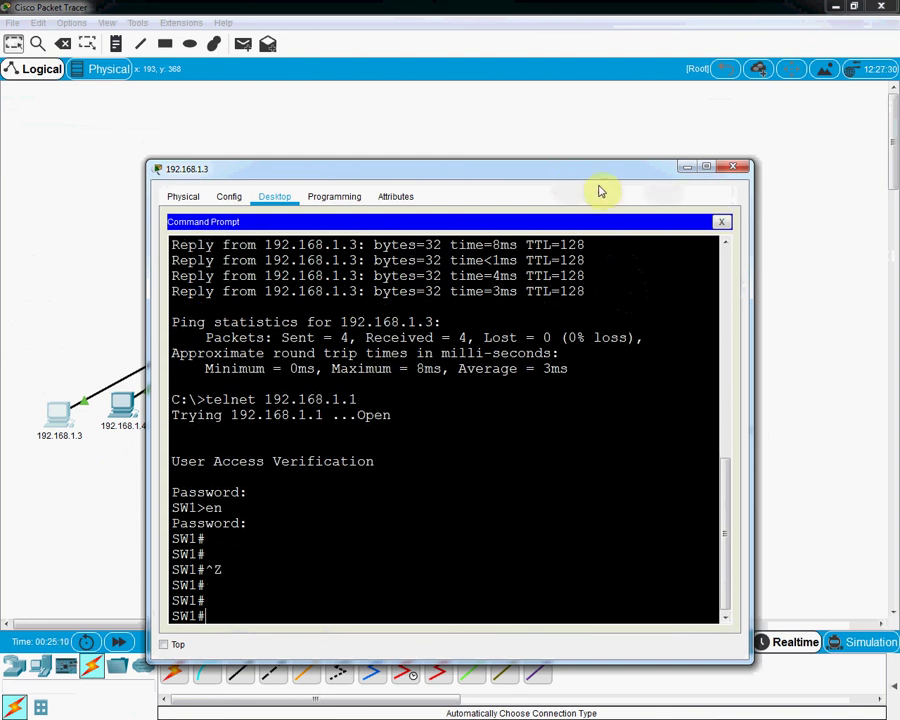
click(721, 222)
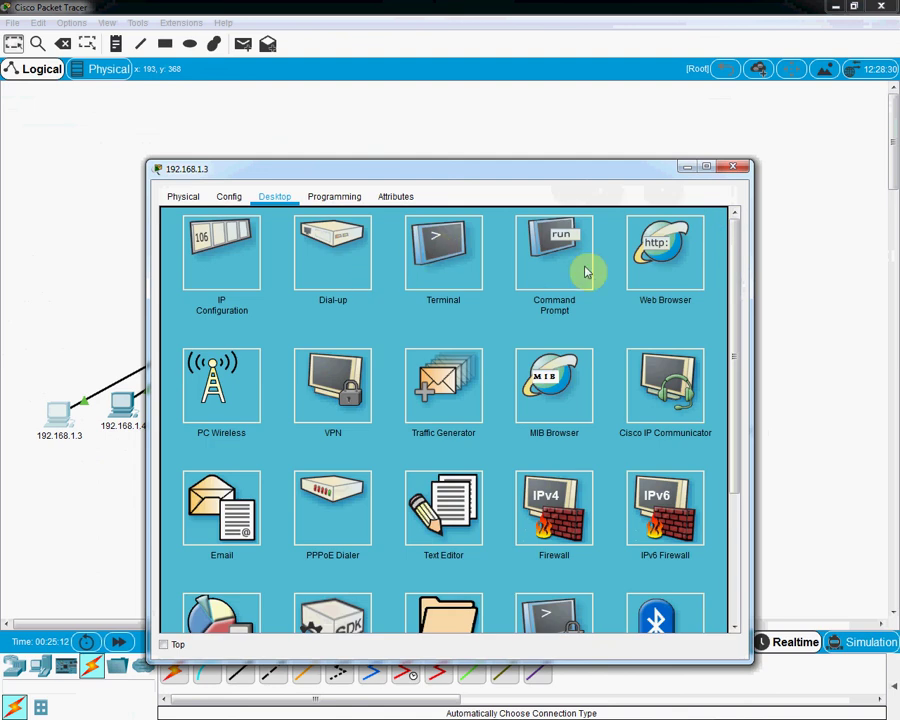
click(733, 167)
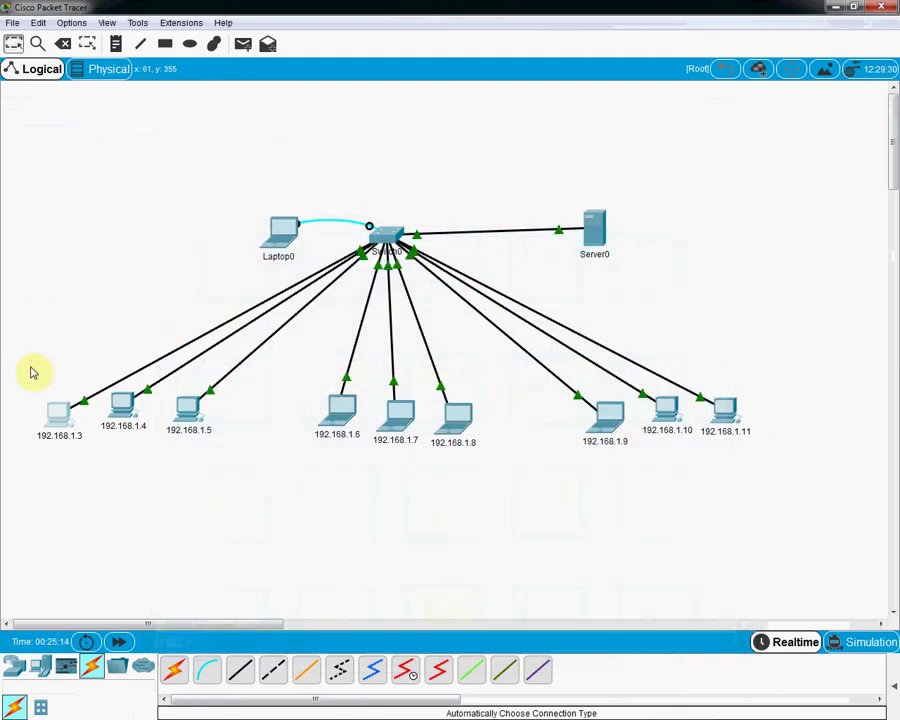
Step: From PC 192.168.1.6's Command Prompt, ping the switch at 192.168.1.1 and receive replies
click(53, 421)
click(731, 168)
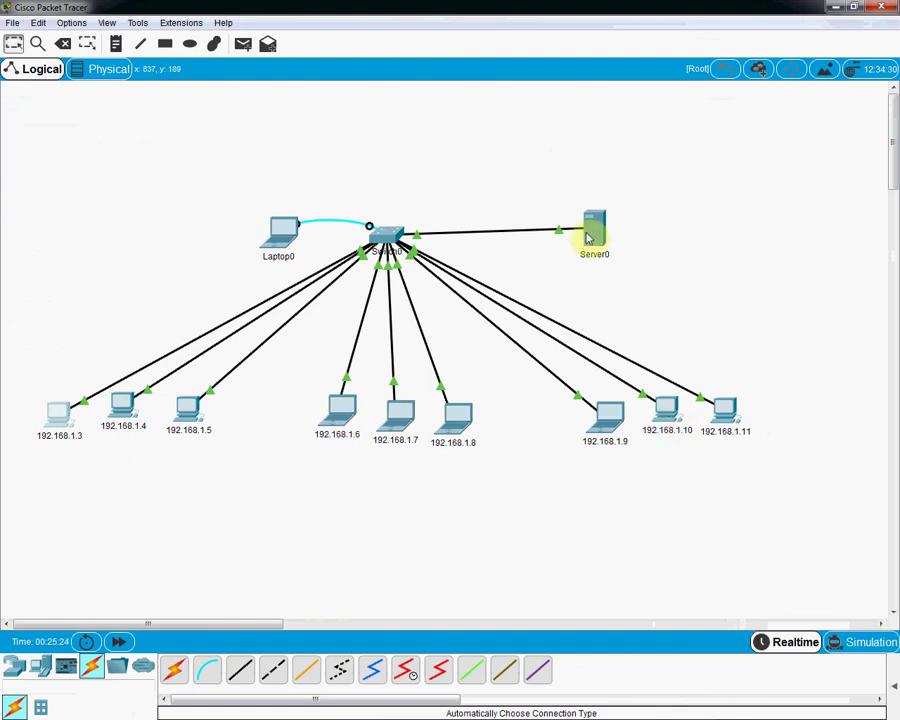
click(336, 416)
click(545, 261)
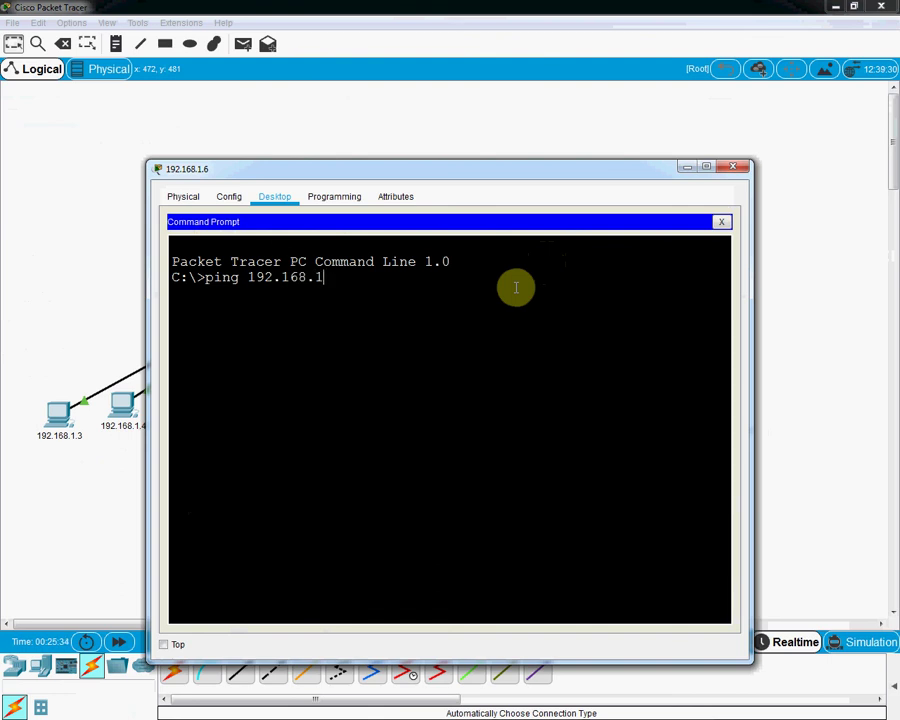
drag(460, 170, 481, 298)
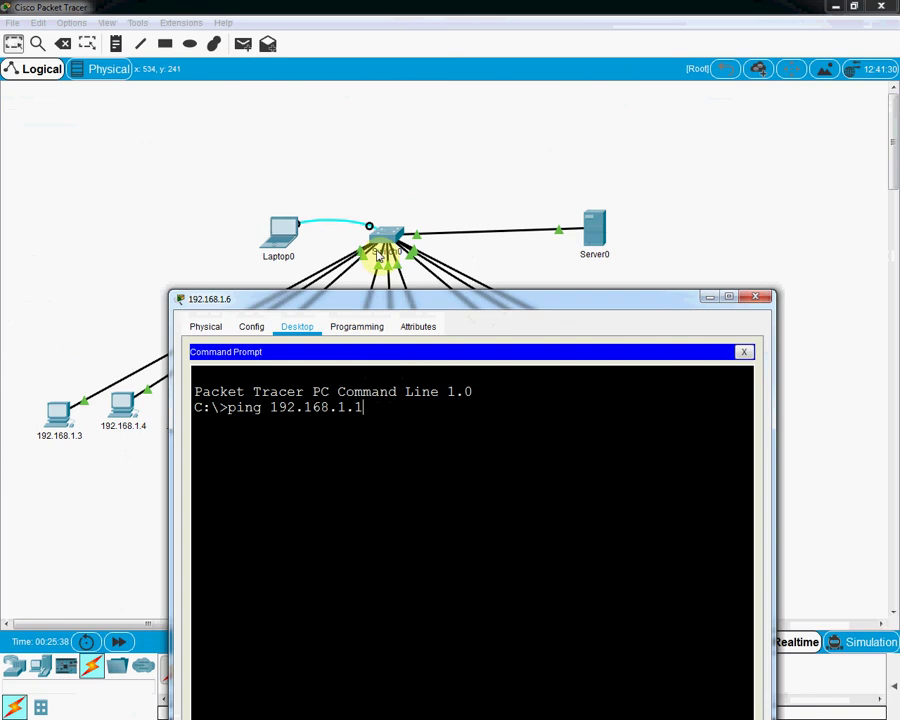
key(Return)
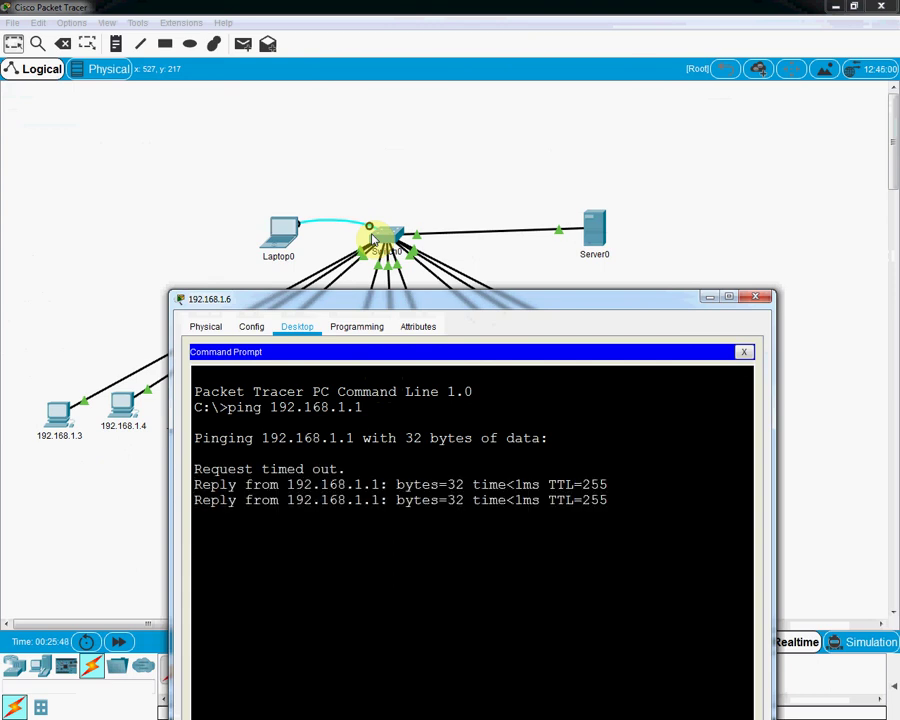
Step: Draw a yellow-green filled rectangle around PCs 192.168.1.3–1.5
click(756, 297)
click(165, 44)
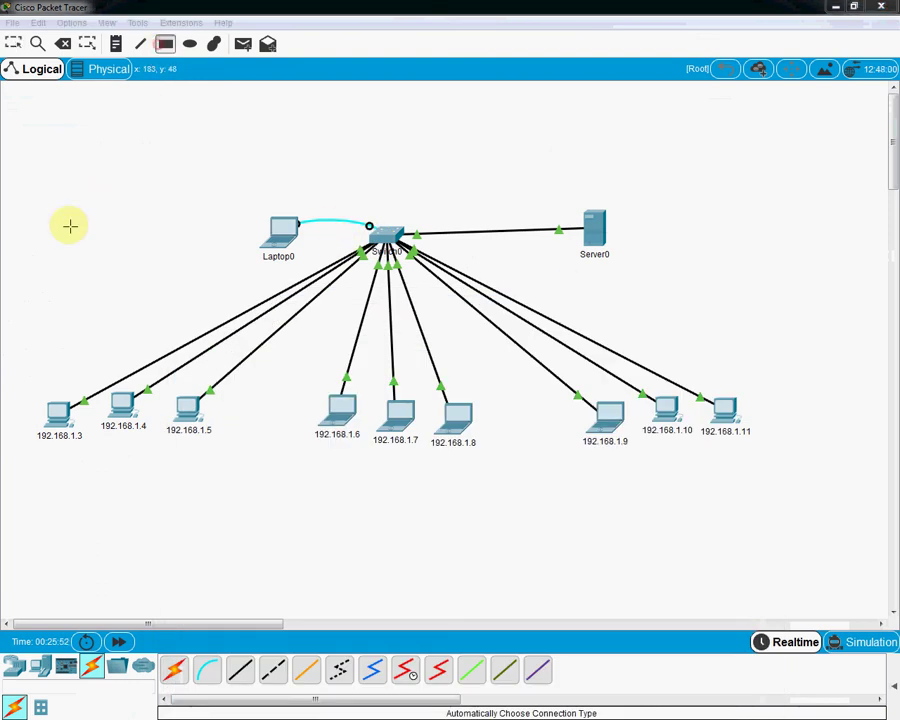
click(434, 123)
click(514, 110)
click(421, 249)
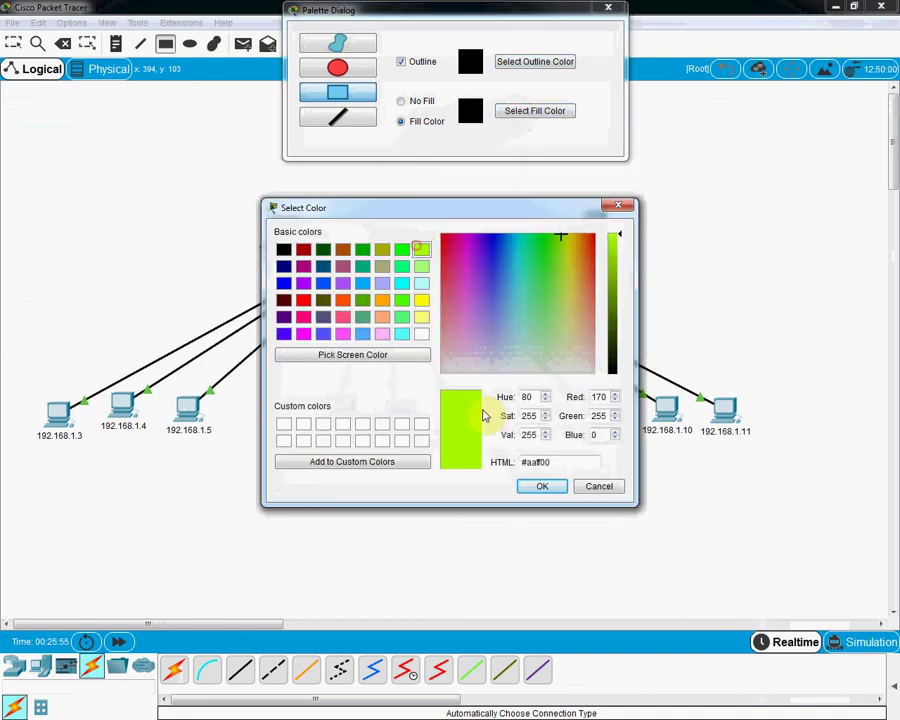
click(530, 486)
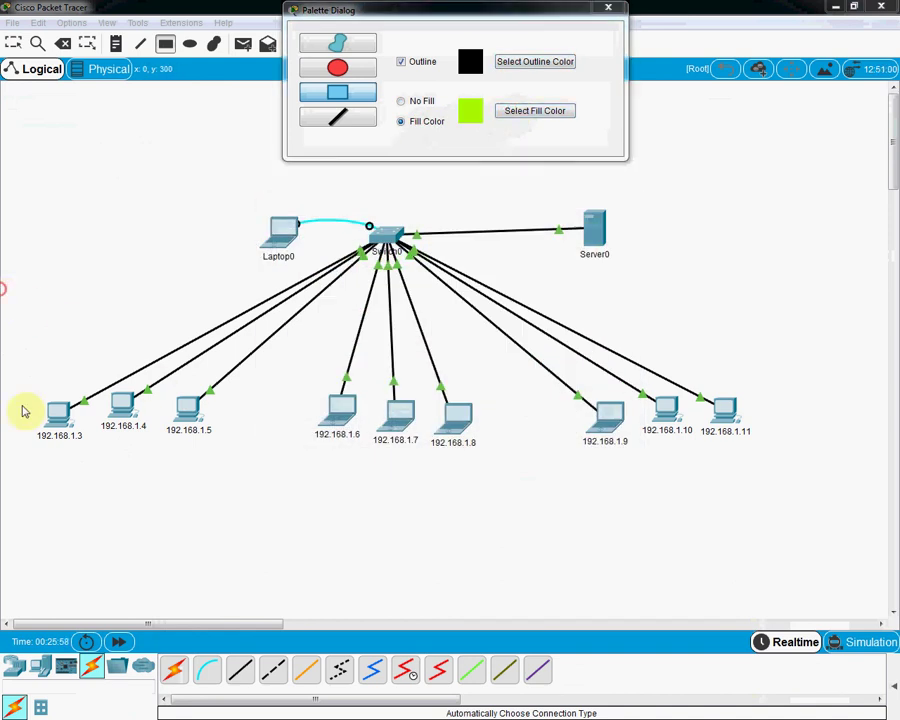
click(194, 476)
click(518, 111)
click(421, 250)
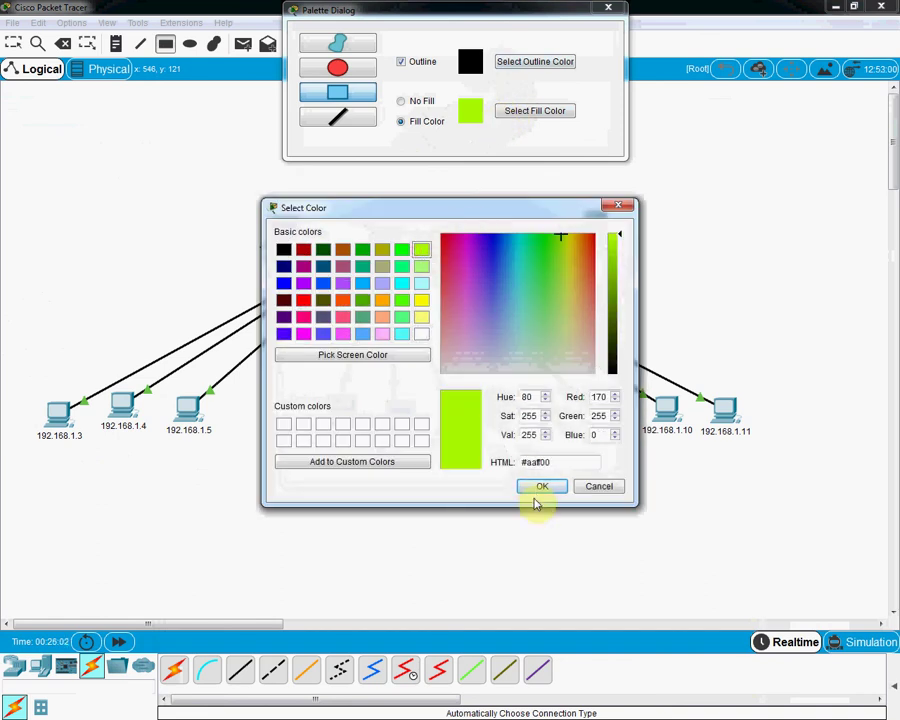
click(537, 488)
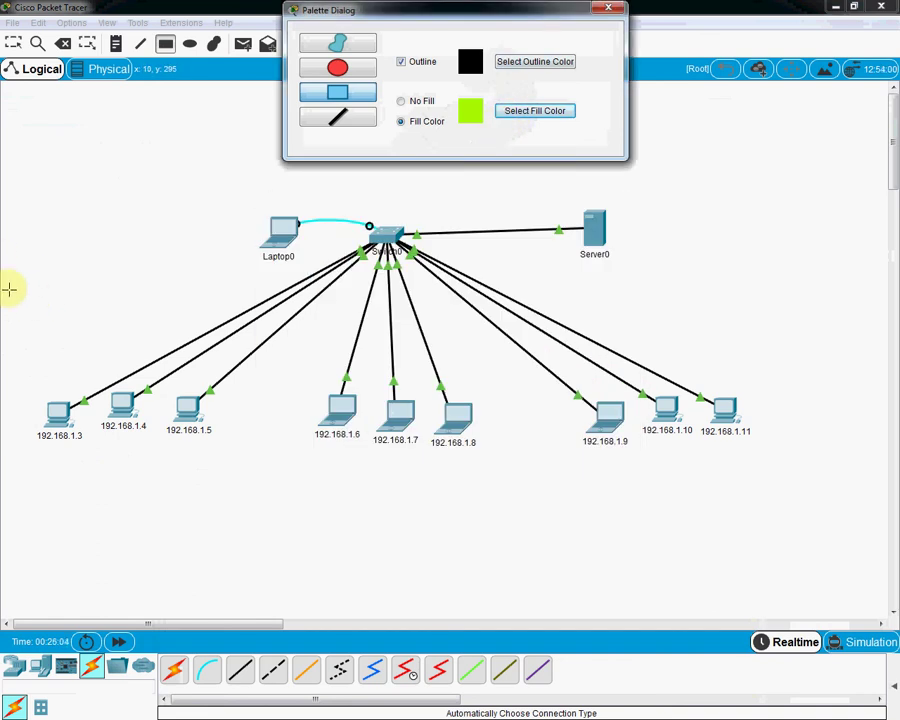
drag(8, 287, 252, 497)
Step: Draw a light cyan filled rectangle around PCs 192.168.1.6–1.8
click(506, 113)
click(418, 267)
click(420, 284)
click(538, 488)
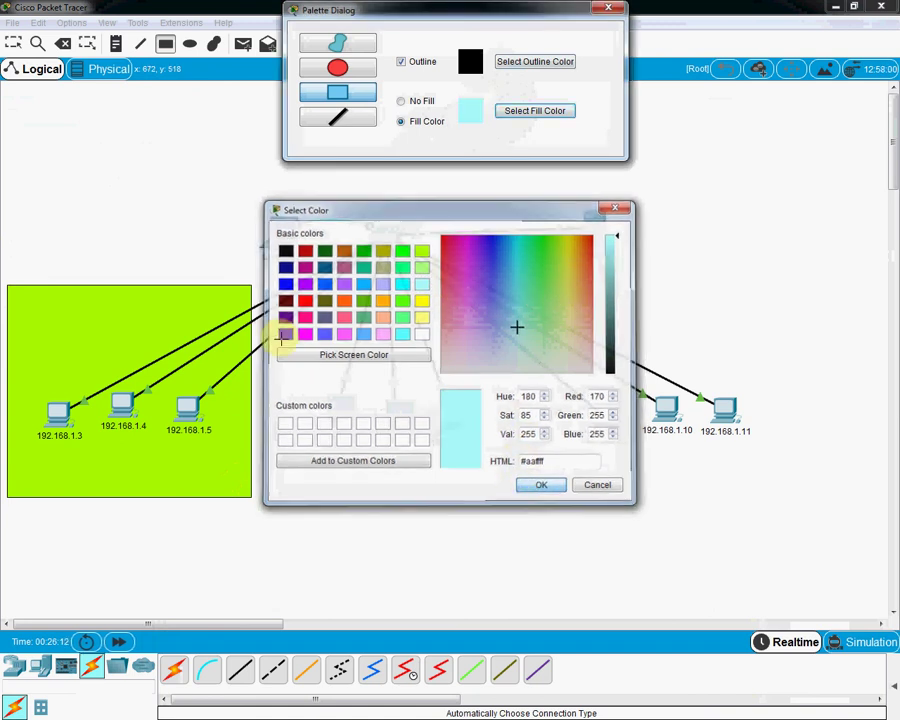
mouse_move(308, 346)
mouse_down()
mouse_move(323, 454)
mouse_move(496, 505)
mouse_up()
Step: Draw a light yellow filled rectangle around PCs 192.168.1.9–1.11
click(518, 111)
click(421, 316)
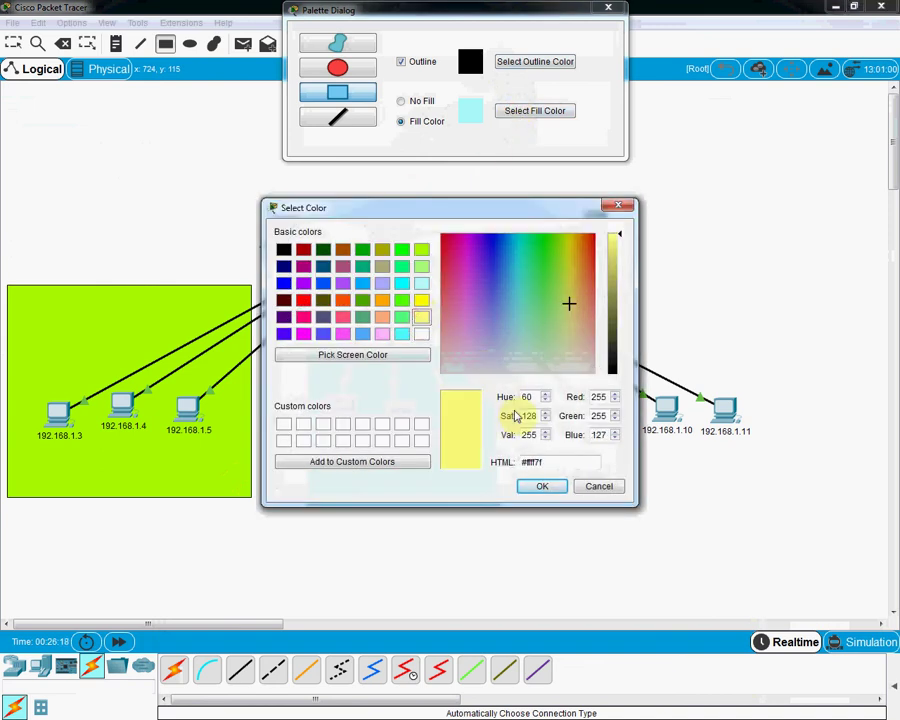
click(537, 486)
drag(541, 305, 793, 490)
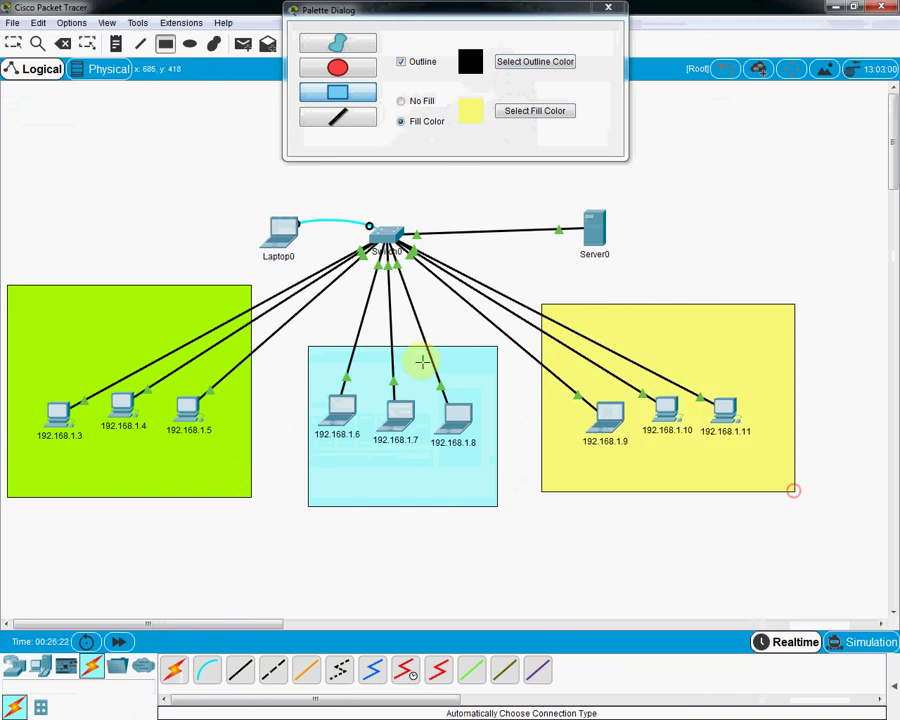
click(115, 43)
Step: Place notes reading Sales, Marketing and HR inside the green, cyan and yellow rectangles
click(85, 310)
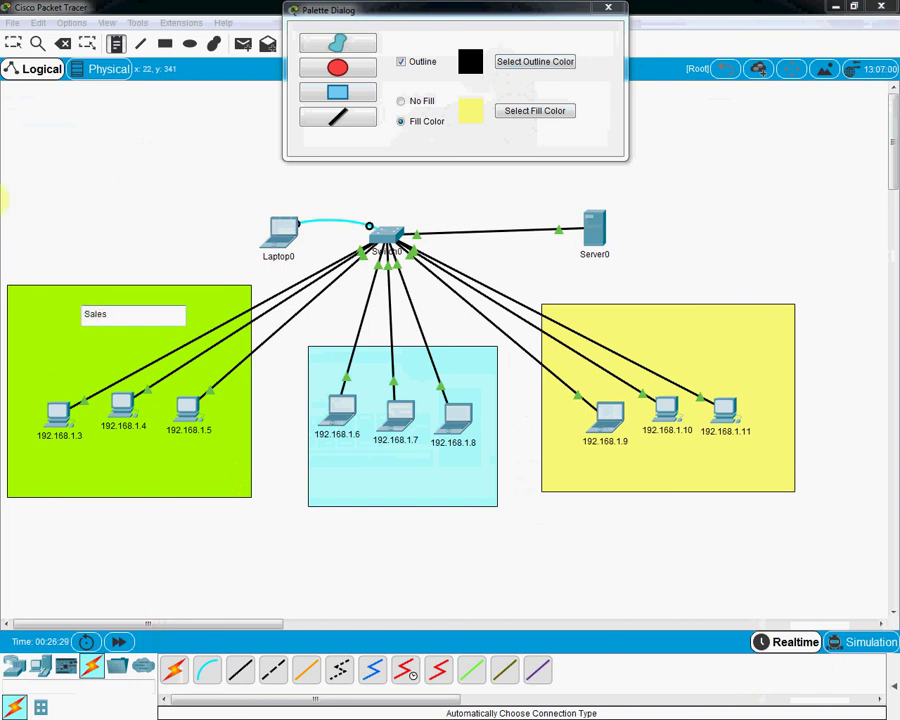
click(607, 9)
click(118, 44)
click(349, 467)
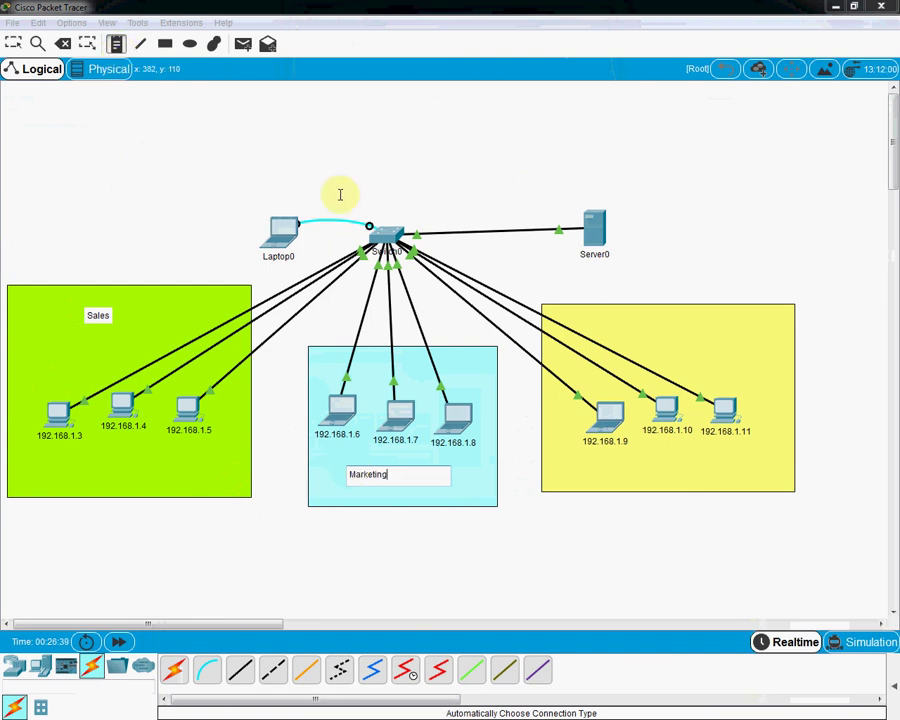
click(205, 141)
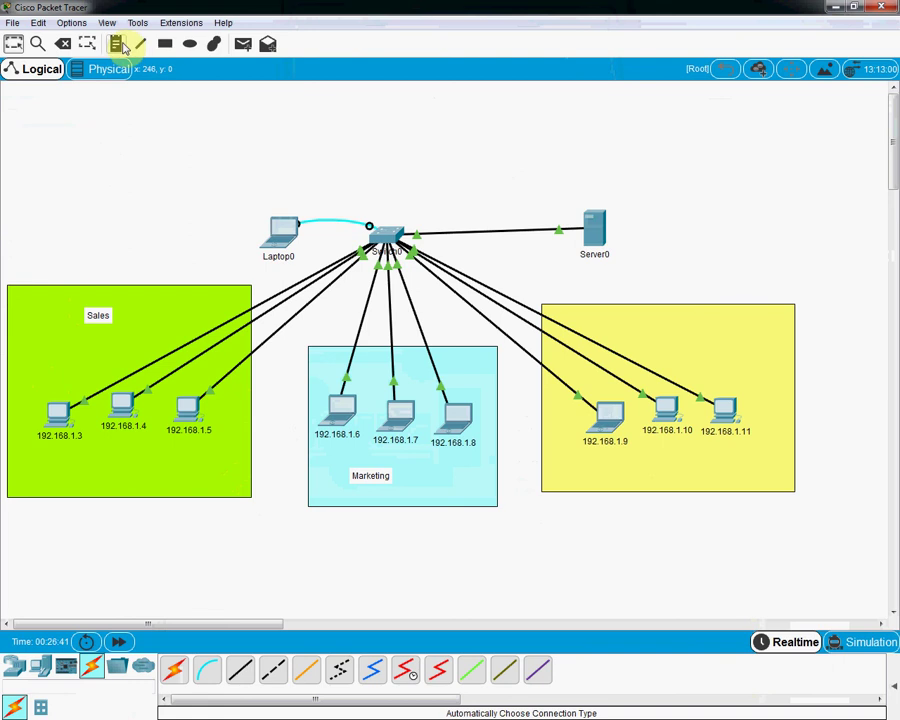
click(666, 459)
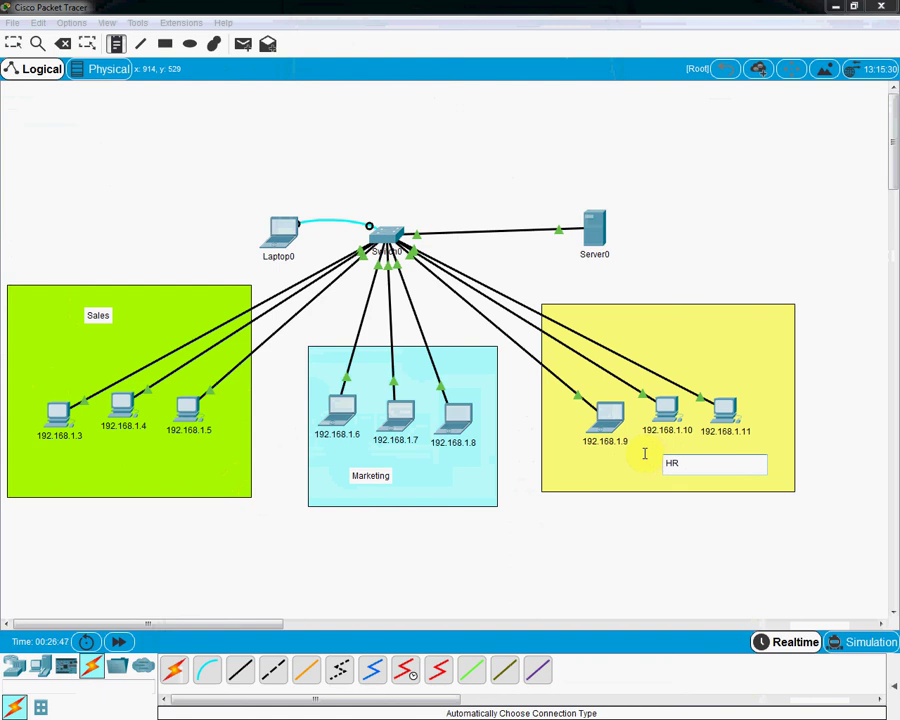
click(645, 185)
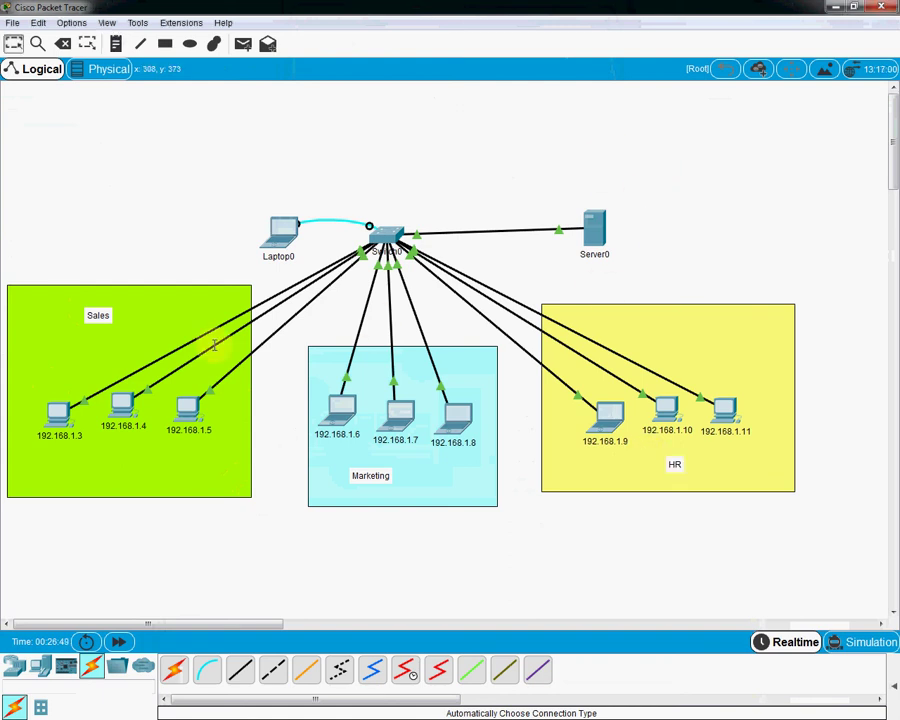
Step: From PC 192.168.1.6's Command Prompt, ping 192.168.1.2
click(340, 405)
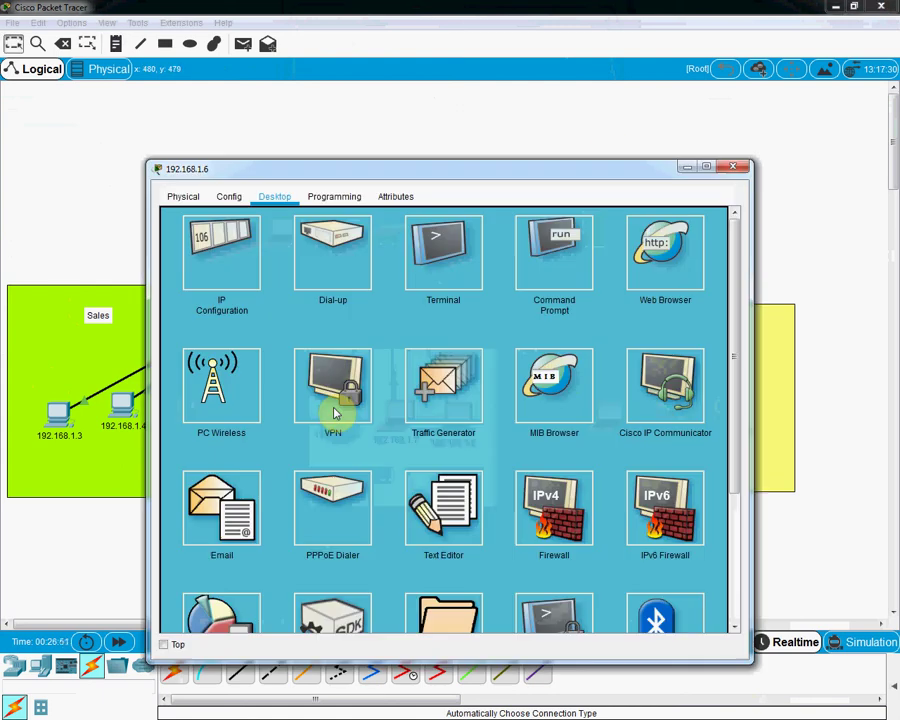
drag(447, 173, 510, 120)
click(577, 238)
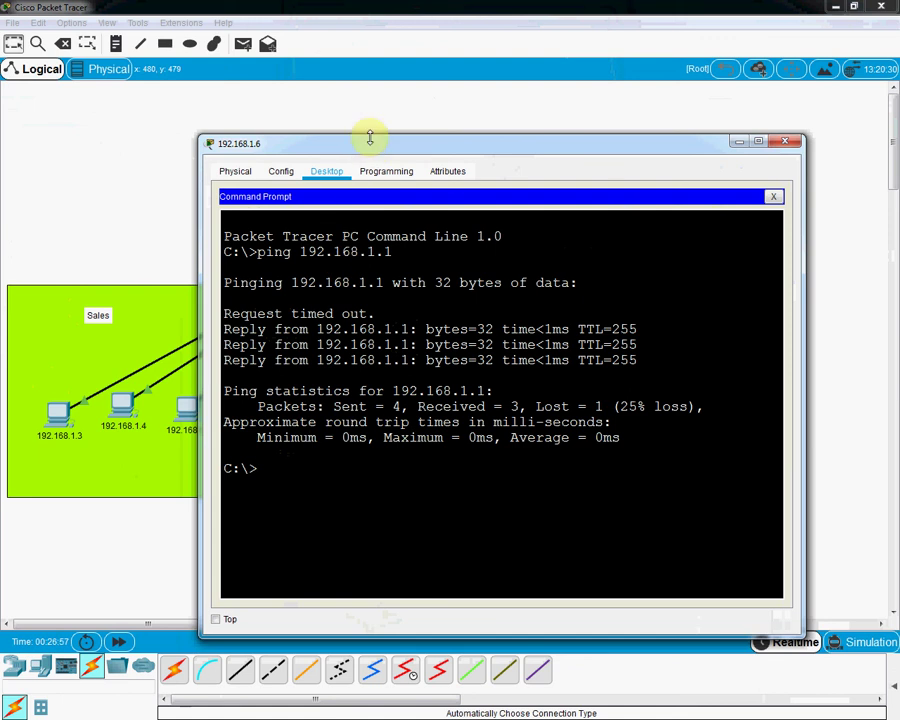
drag(370, 147, 371, 208)
key(Up)
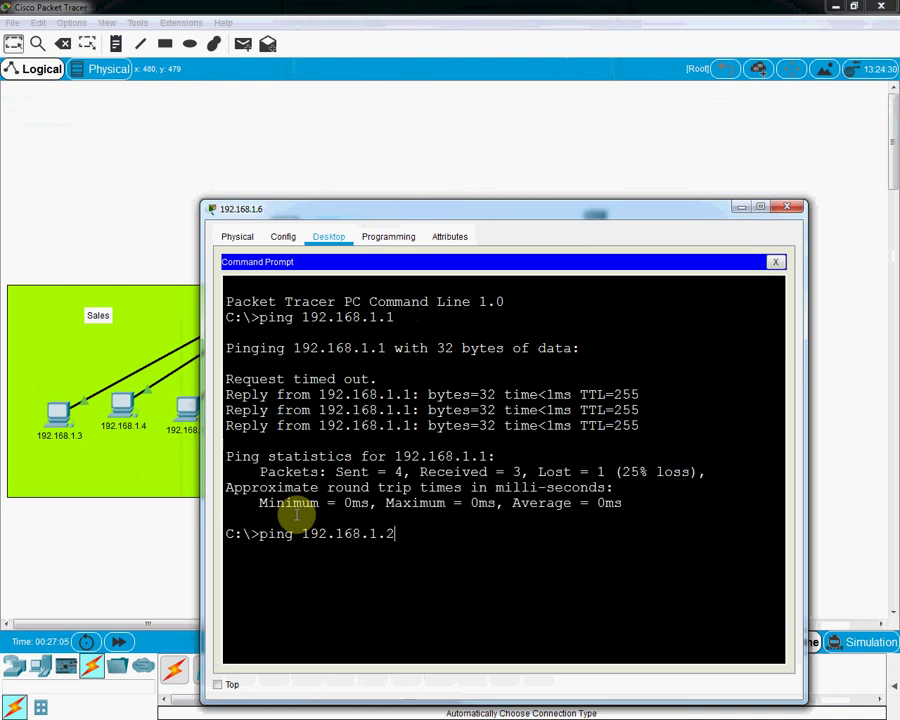
text(2)
key(Return)
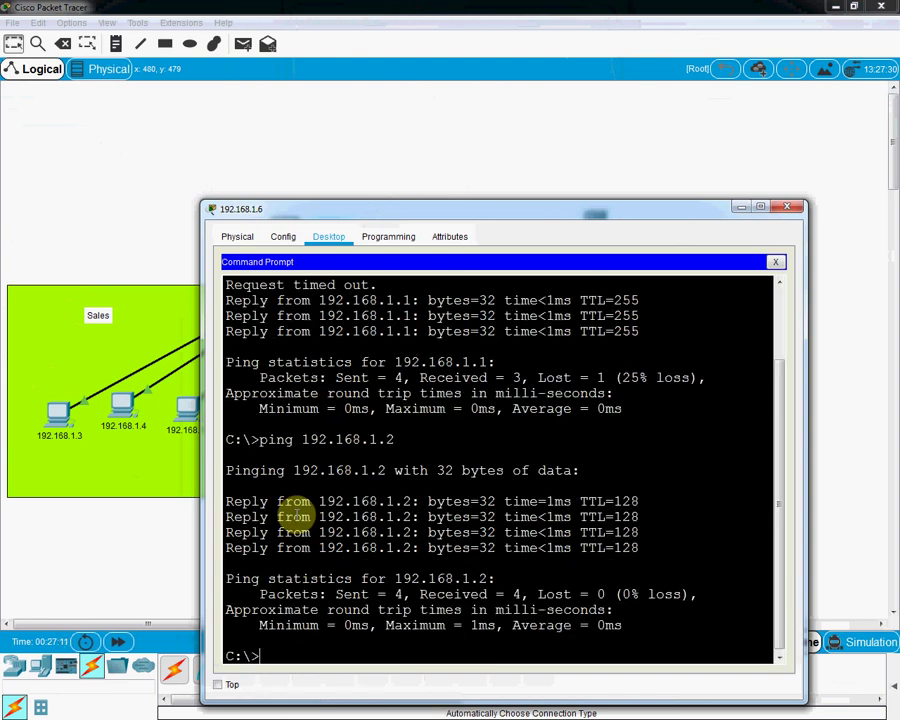
Step: Ping 192.168.1.3 and 192.168.1.4 from the same prompt
drag(290, 216, 340, 164)
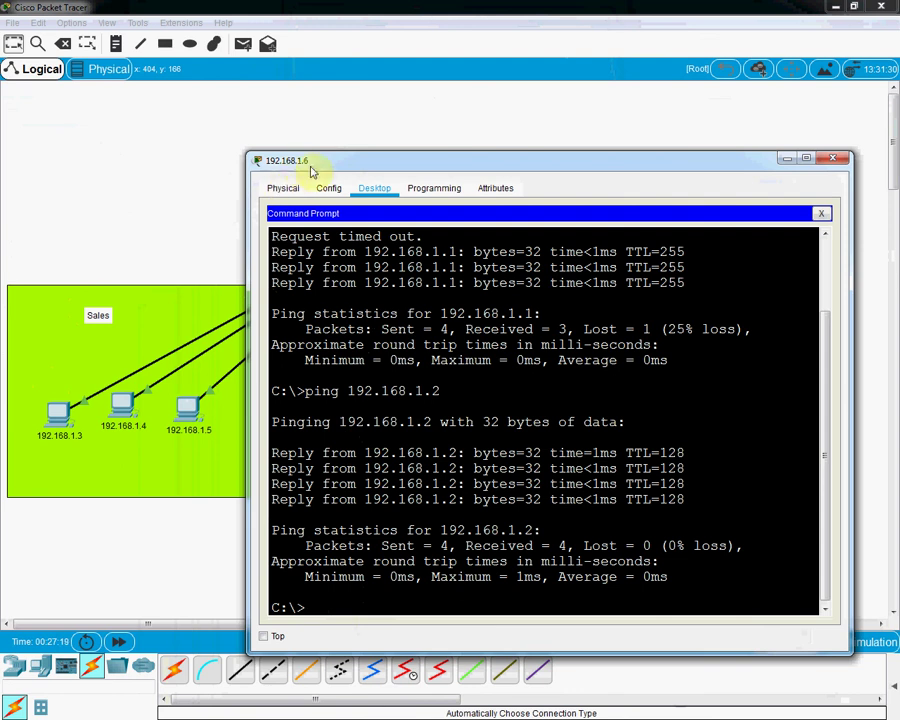
drag(380, 227, 390, 258)
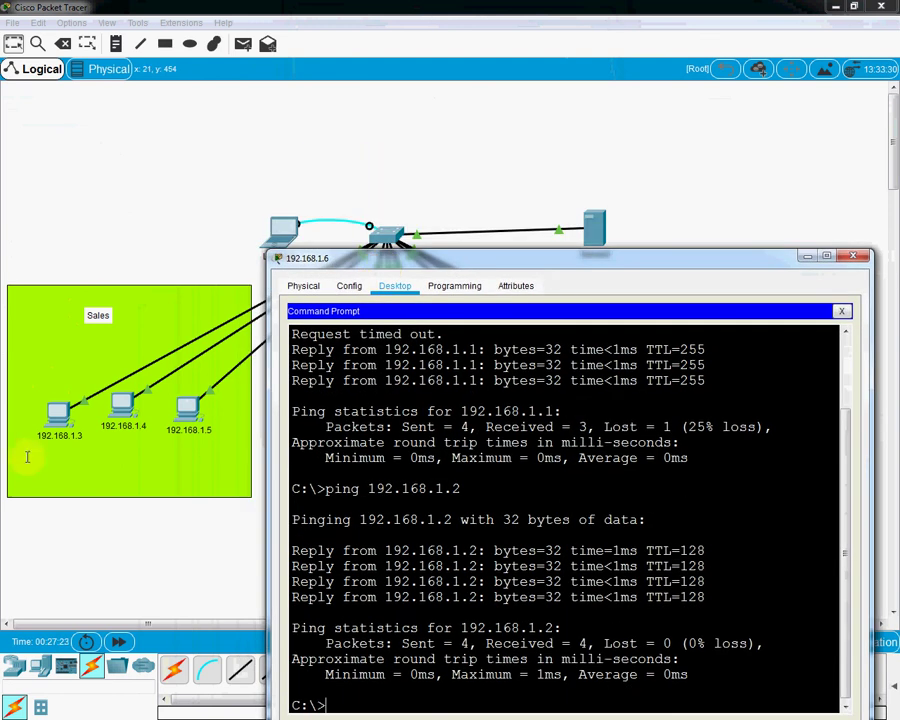
key(Up)
key(BackSpace)
text(3)
key(Return)
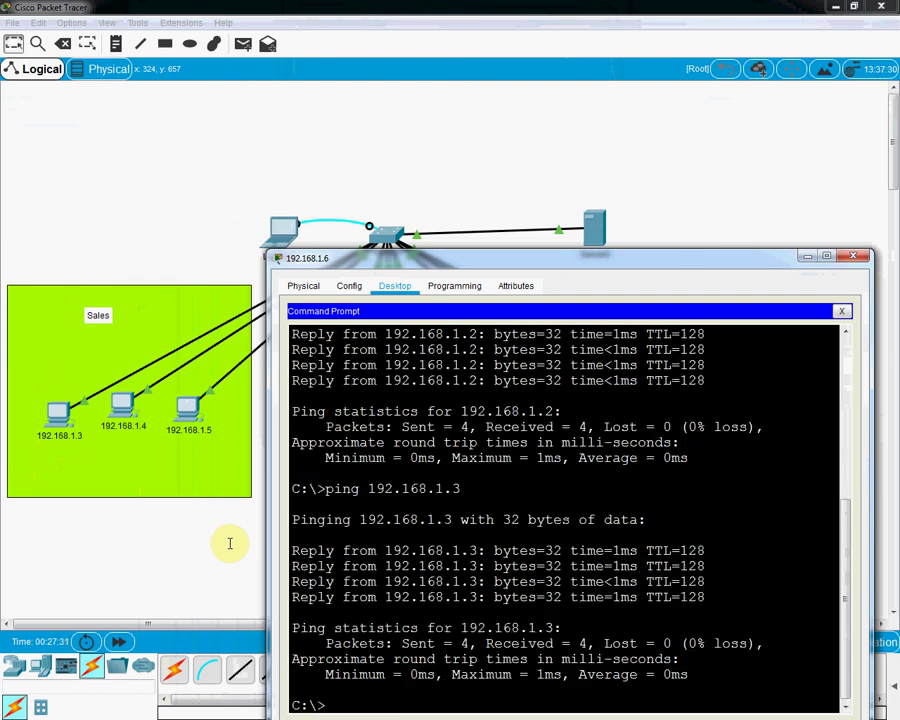
key(Up)
key(BackSpace)
text(4)
key(Return)
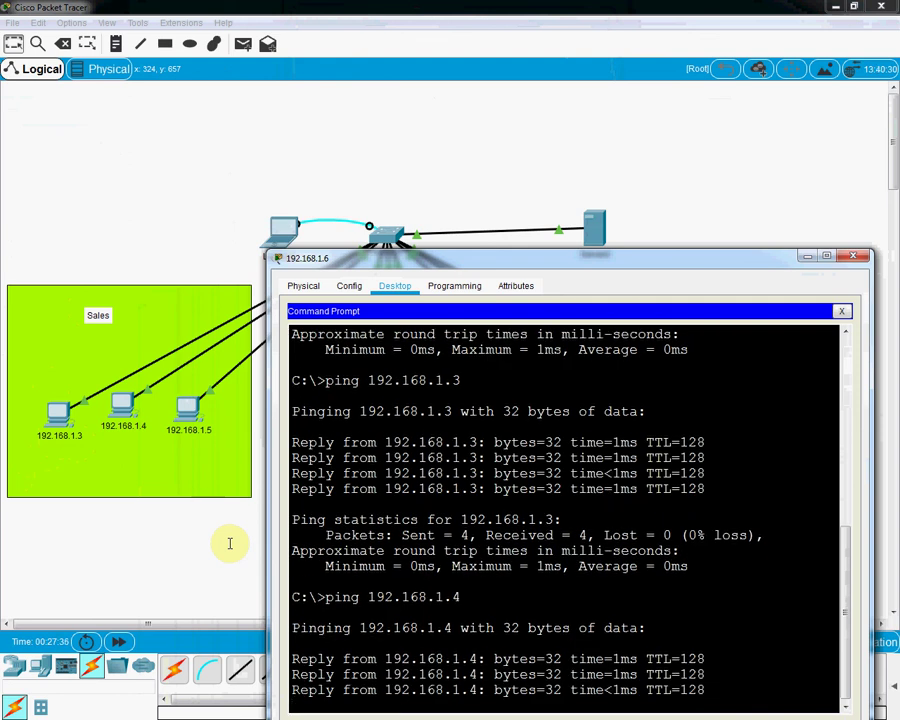
Step: Ping 192.168.1.5 and 192.168.1.7 and confirm replies
key(Up)
key(BackSpace)
text(5)
key(Return)
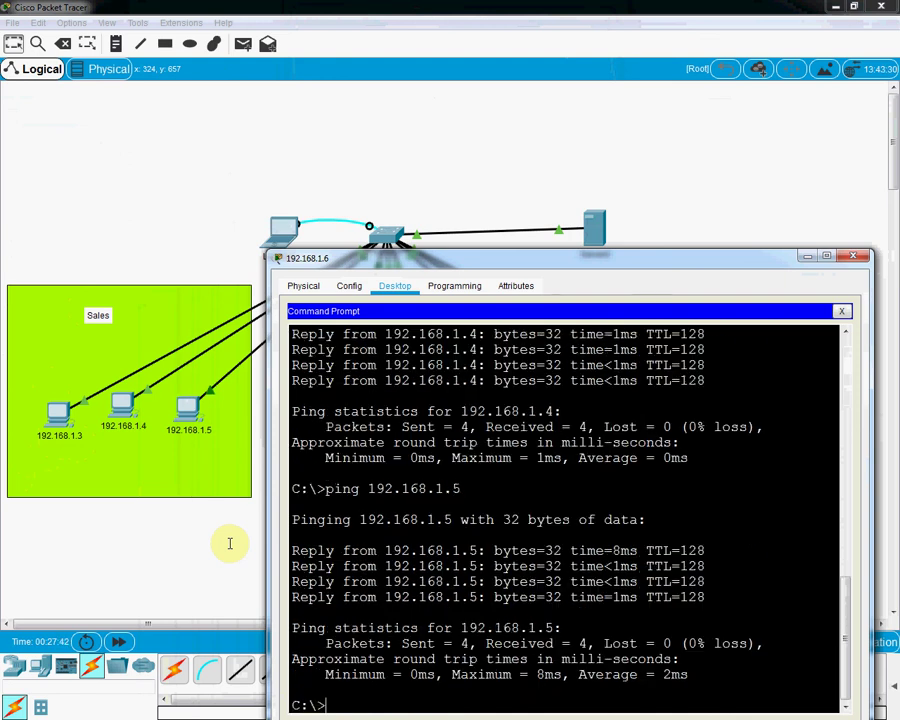
key(Up)
key(BackSpace)
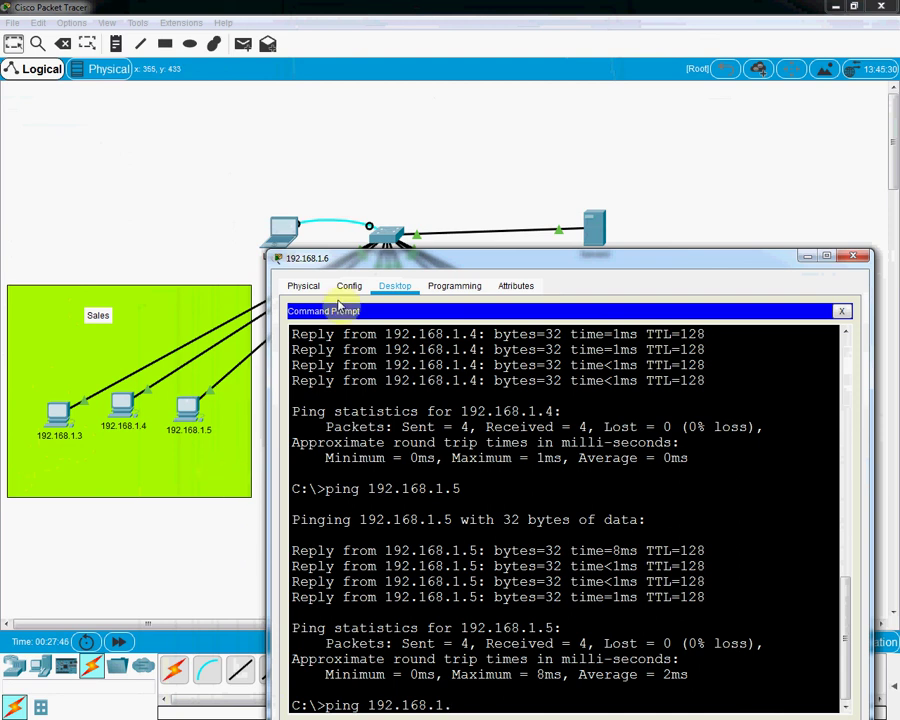
text(7)
key(Return)
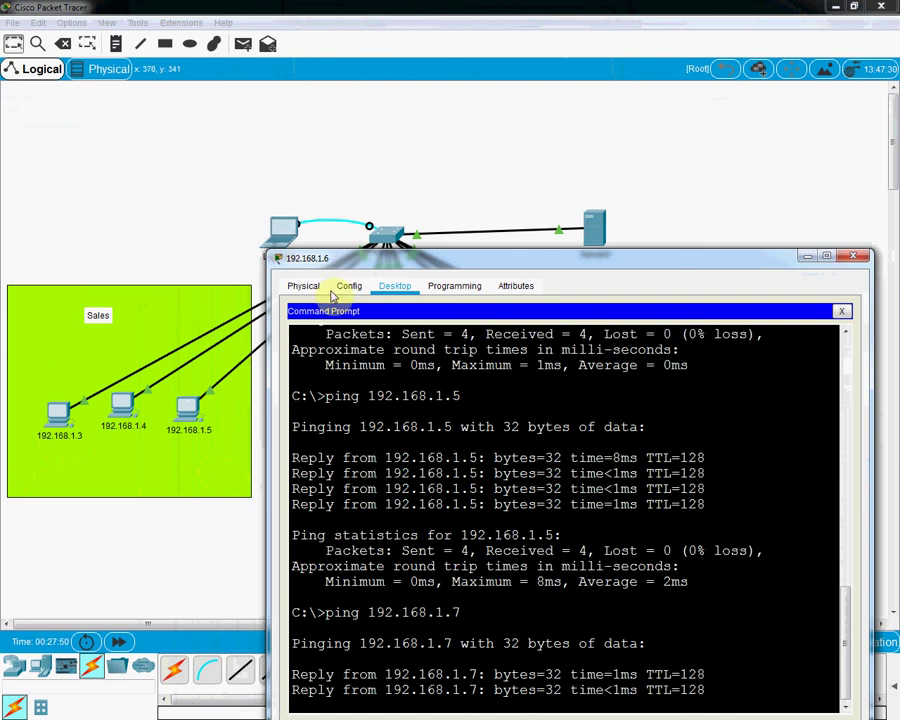
drag(331, 256, 297, 525)
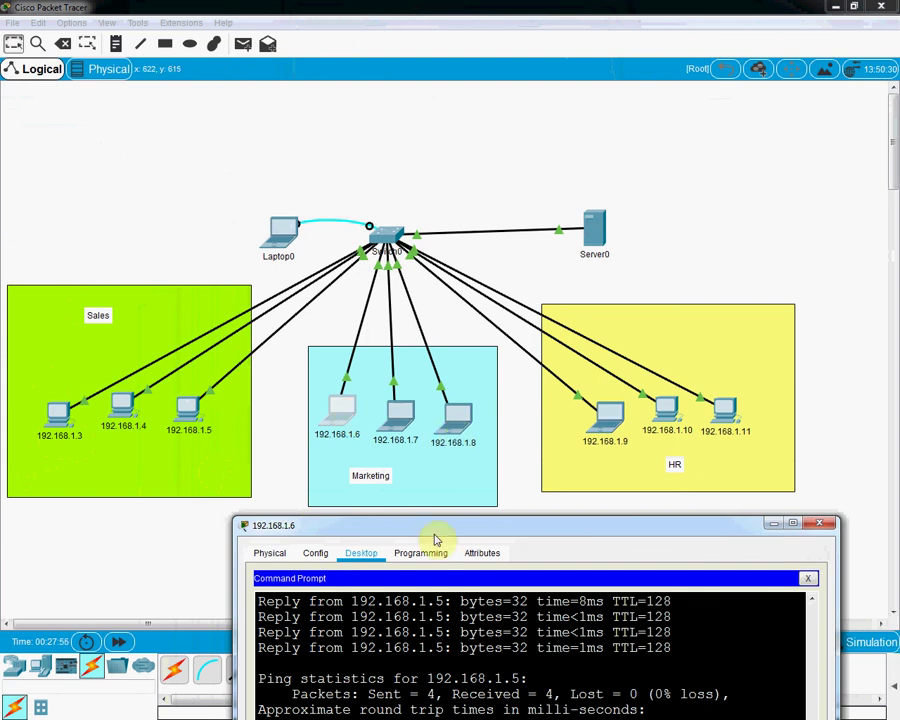
Step: Ping 192.168.1.8 from PC 192.168.1.6's Command Prompt
drag(437, 525, 393, 191)
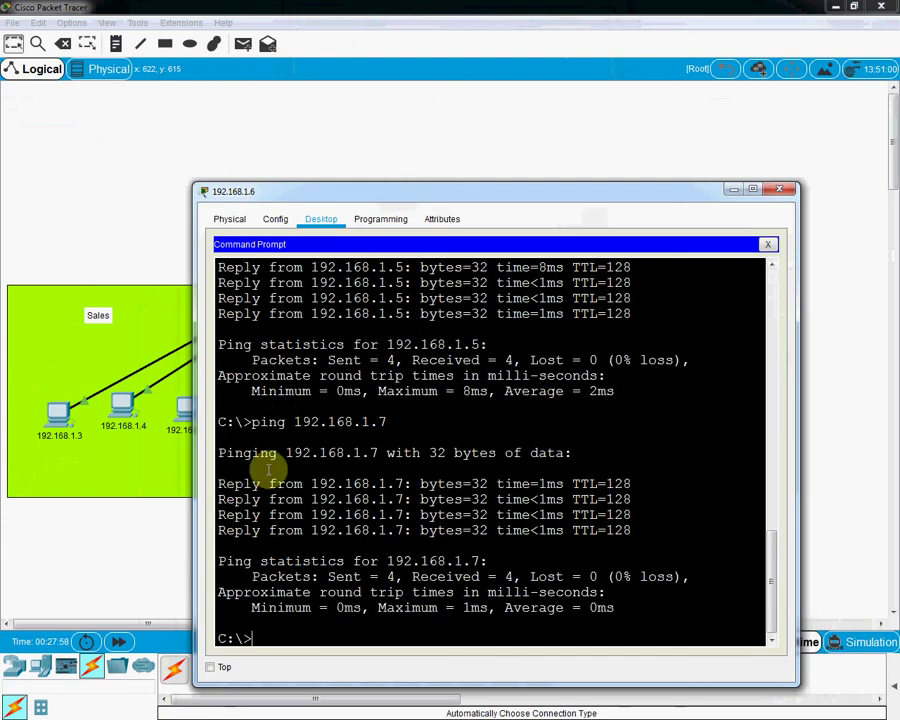
key(Up)
key(BackSpace)
text(8.1.8)
key(Return)
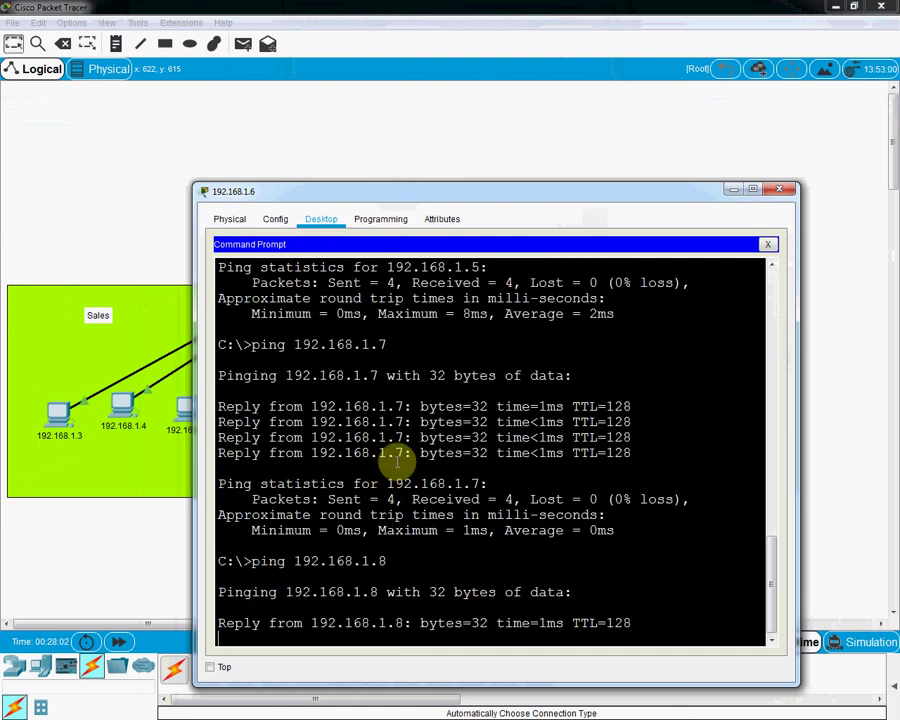
Step: Ping 192.168.1.9 and 192.168.1.10 and confirm the replies
drag(382, 191, 403, 522)
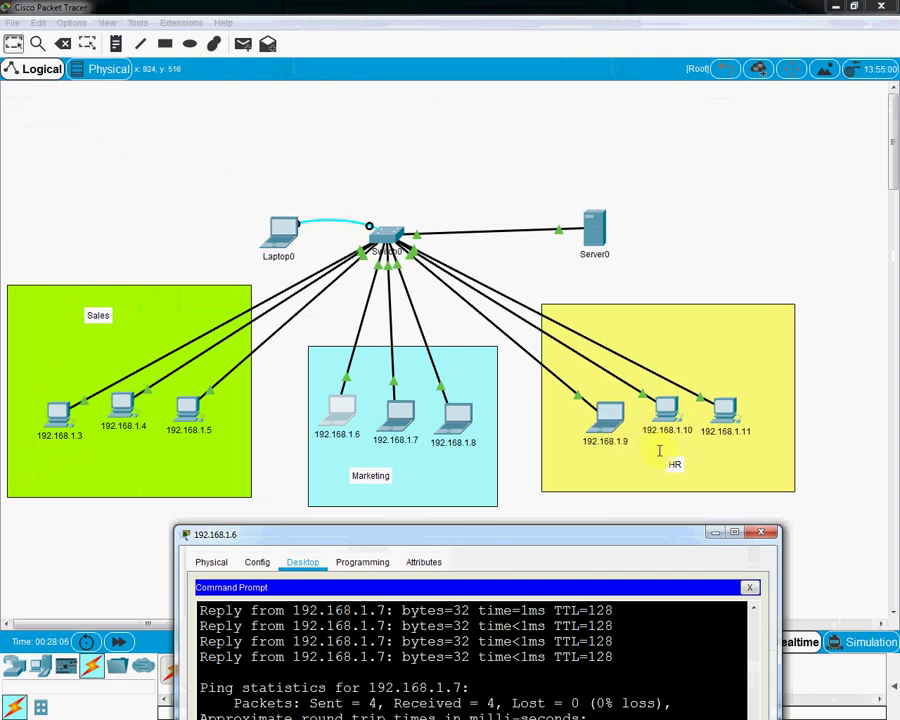
drag(583, 534, 583, 167)
key(Up)
key(BackSpace)
text(92.168.1.9)
key(Return)
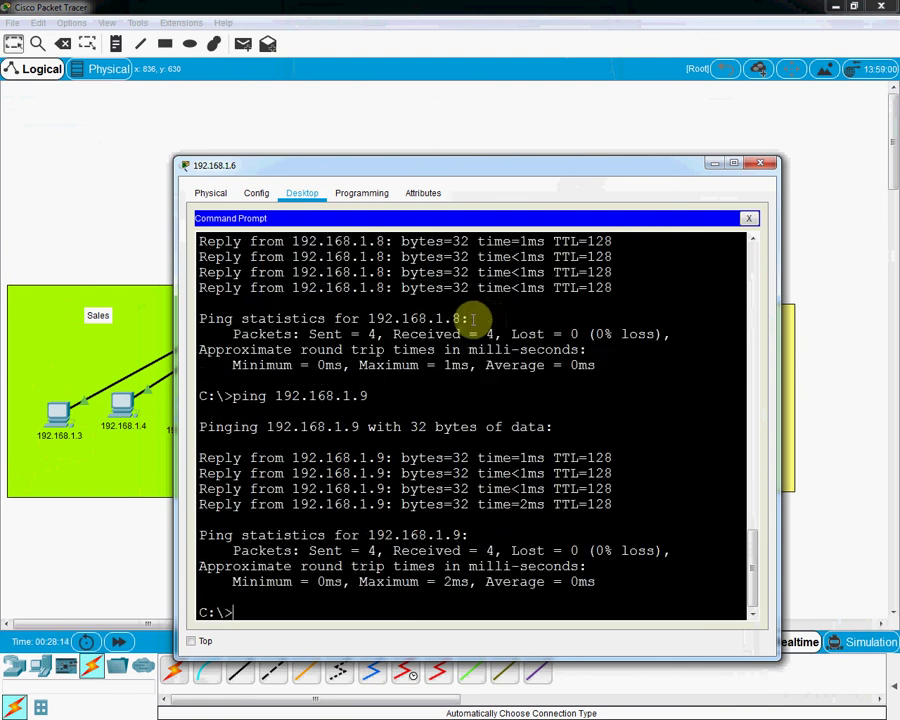
key(Up)
key(BackSpace)
text(10)
key(Return)
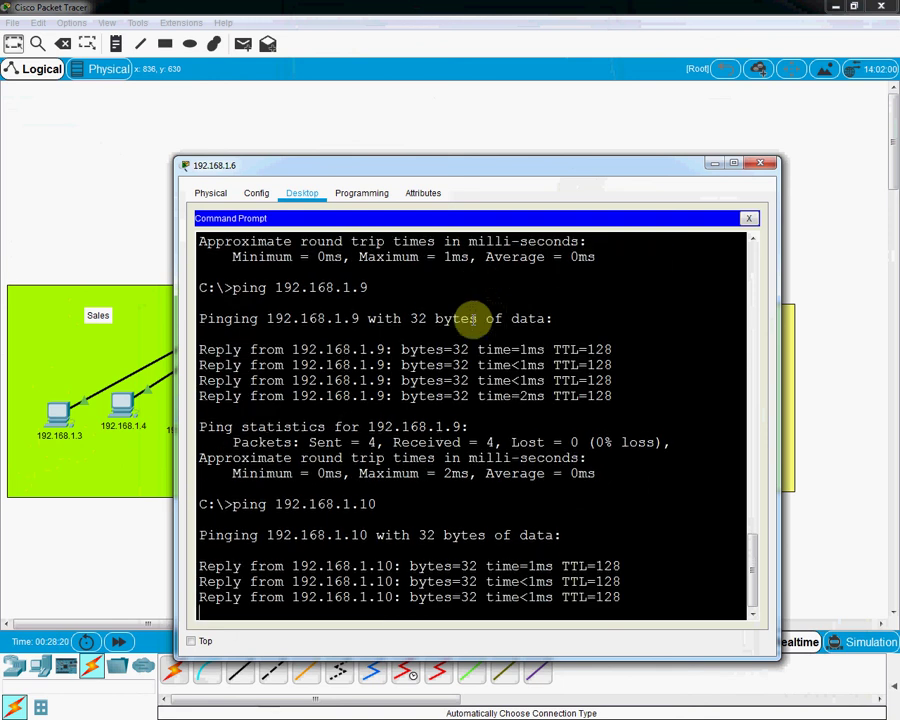
Step: Ping 192.168.1.11 and confirm 0% packet loss
key(Up)
key(BackSpace)
drag(411, 166, 237, 191)
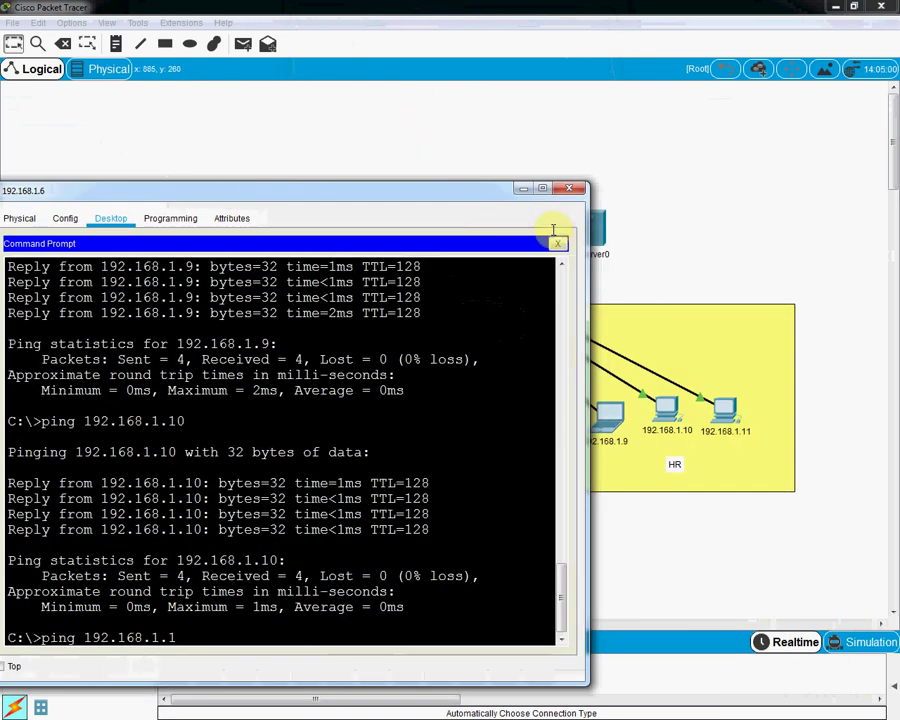
drag(454, 194, 677, 135)
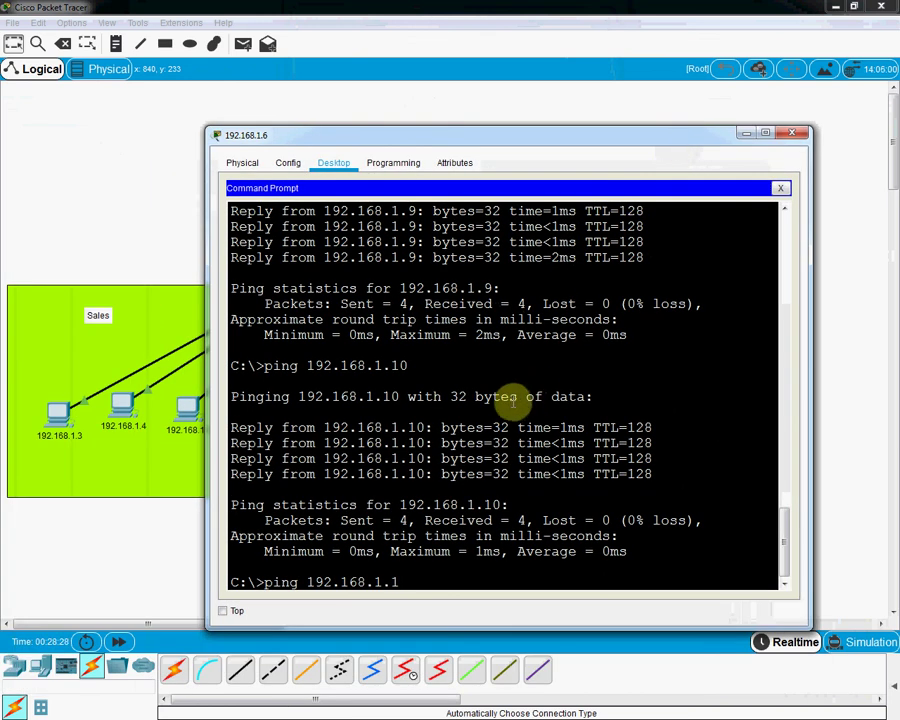
text(1)
key(Return)
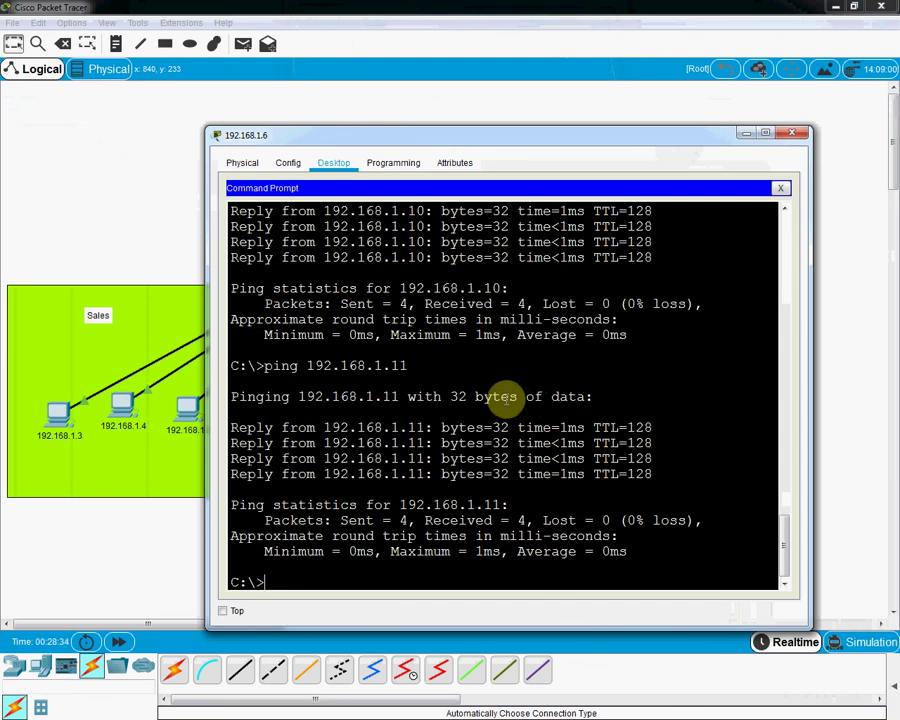
drag(633, 138, 647, 316)
drag(630, 188, 620, 414)
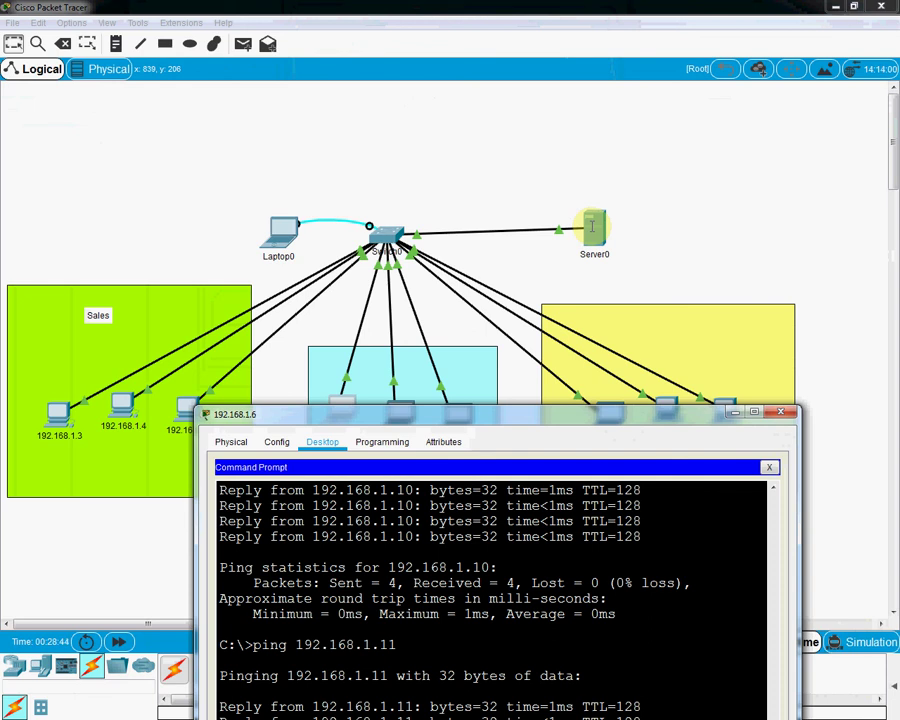
drag(500, 418, 414, 528)
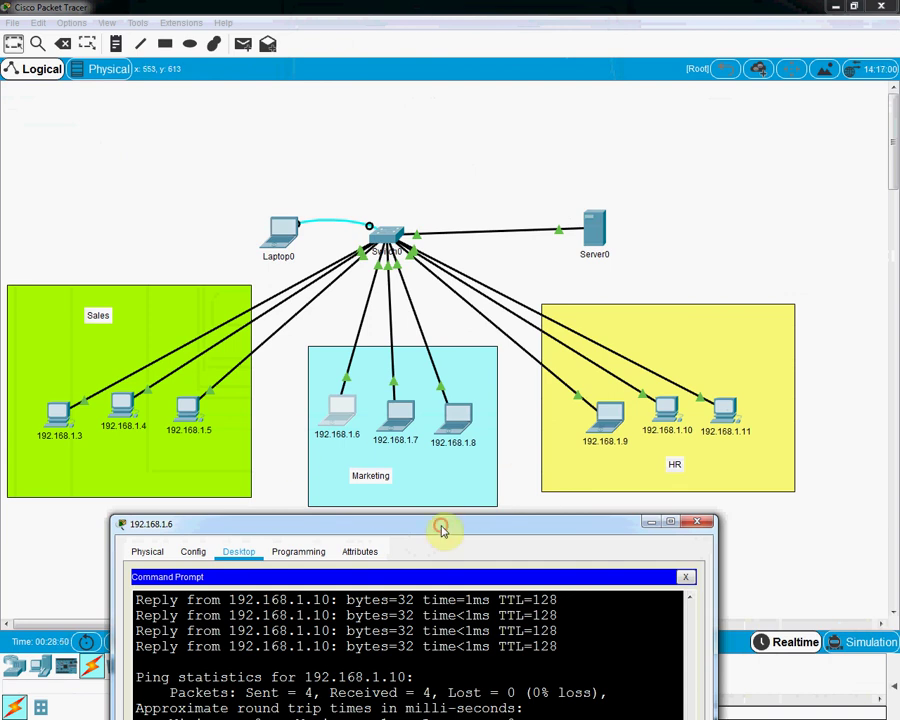
drag(443, 531, 468, 237)
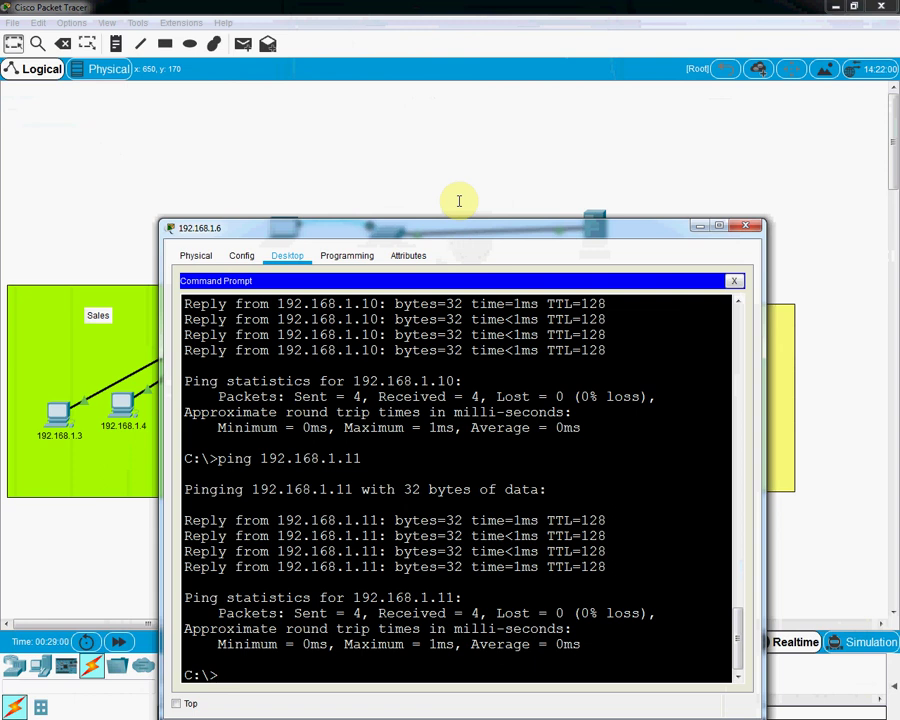
Step: Telnet to 192.168.1.1, log in, and enter privileged mode on the switch
text(telnet 199)
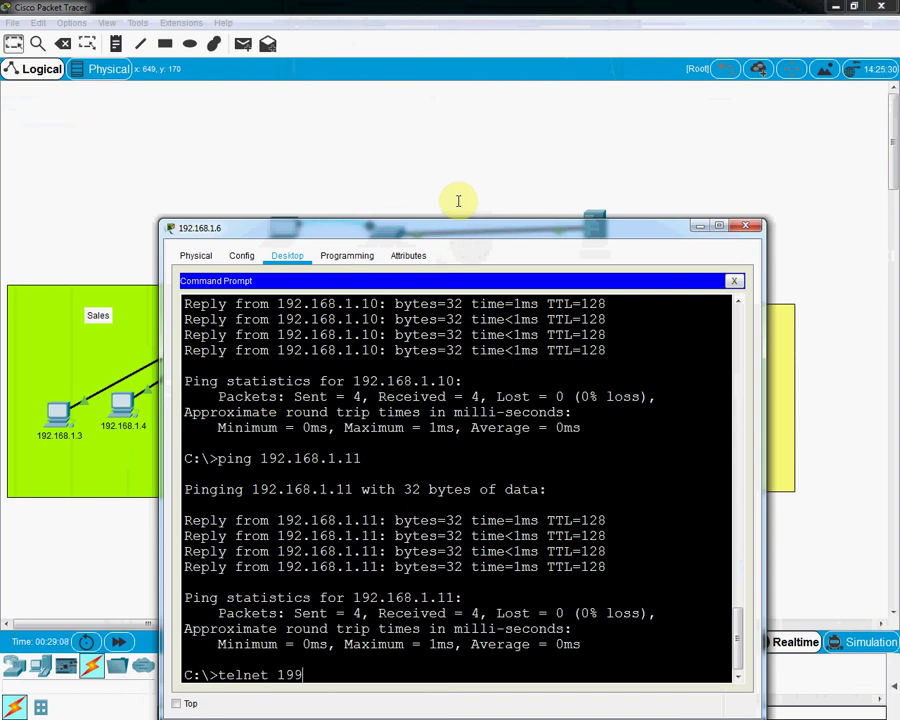
key(BackSpace)
text(2.168.1.1)
key(Return)
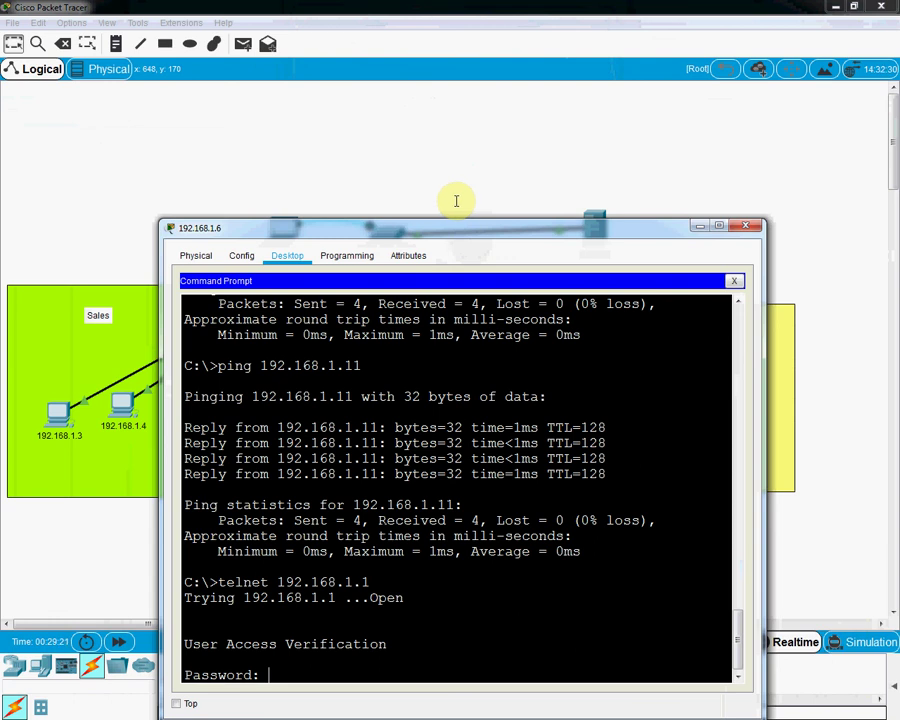
key(Return)
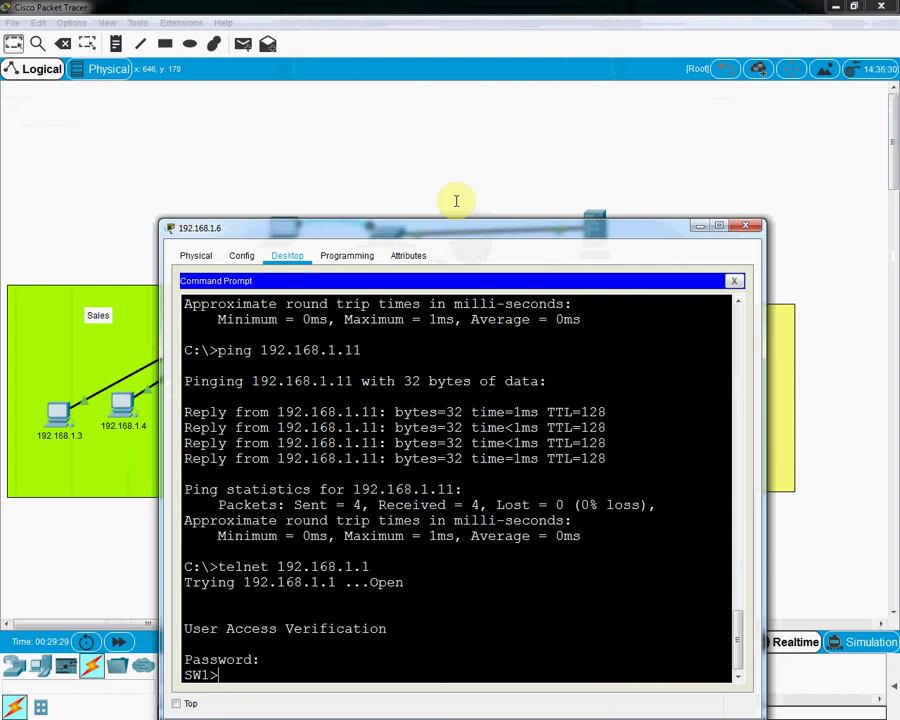
text(en)
key(Return)
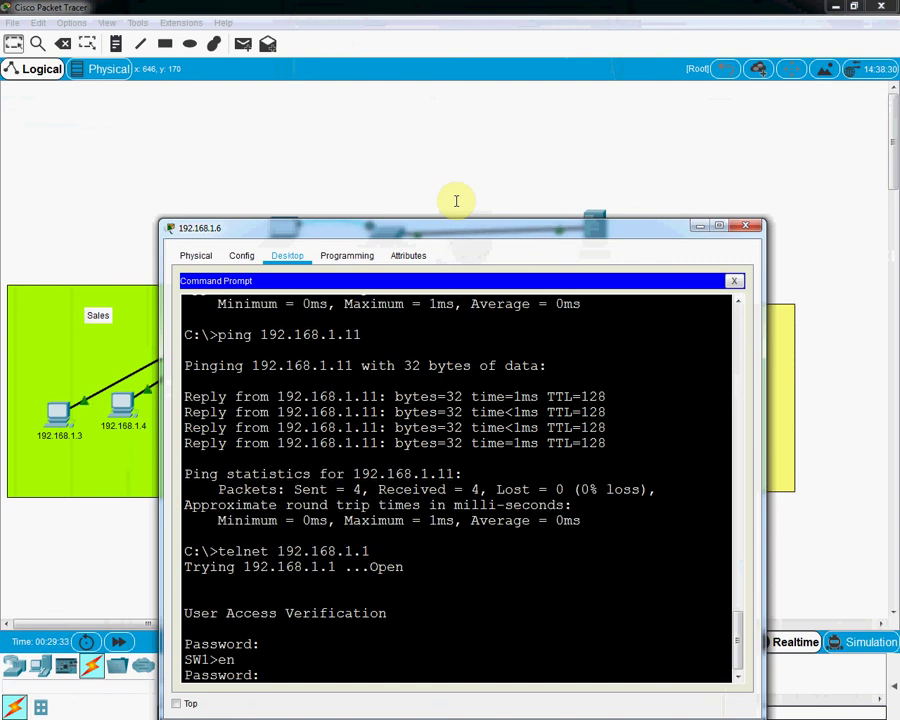
key(Return)
key(Return)
key(Return)
key(Return)
key(Return)
key(Return)
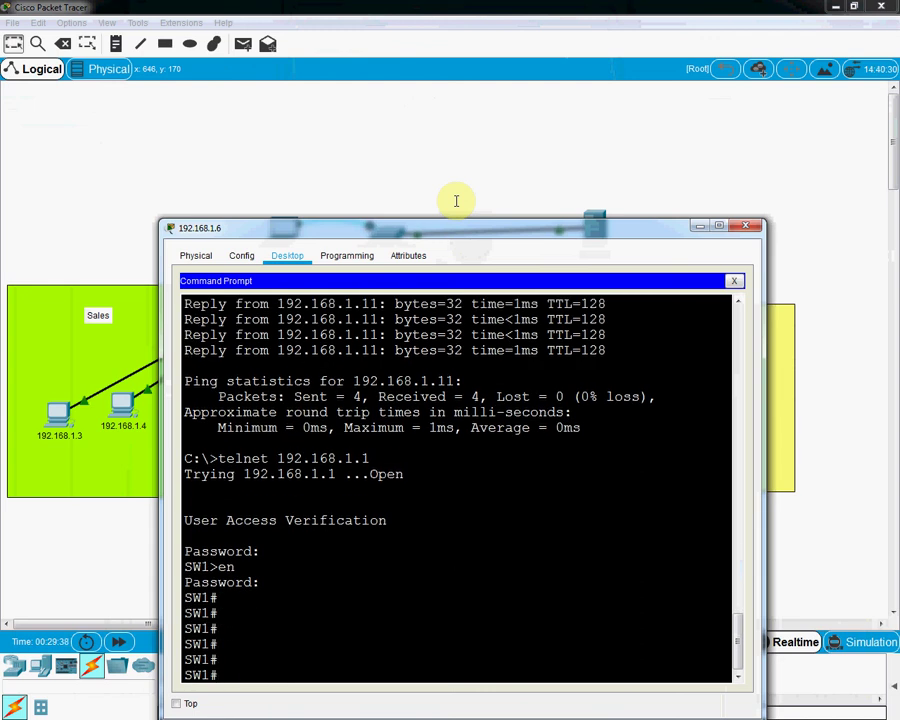
Step: In global configuration mode, set the switch hostname to SW2
text(config t)
key(Return)
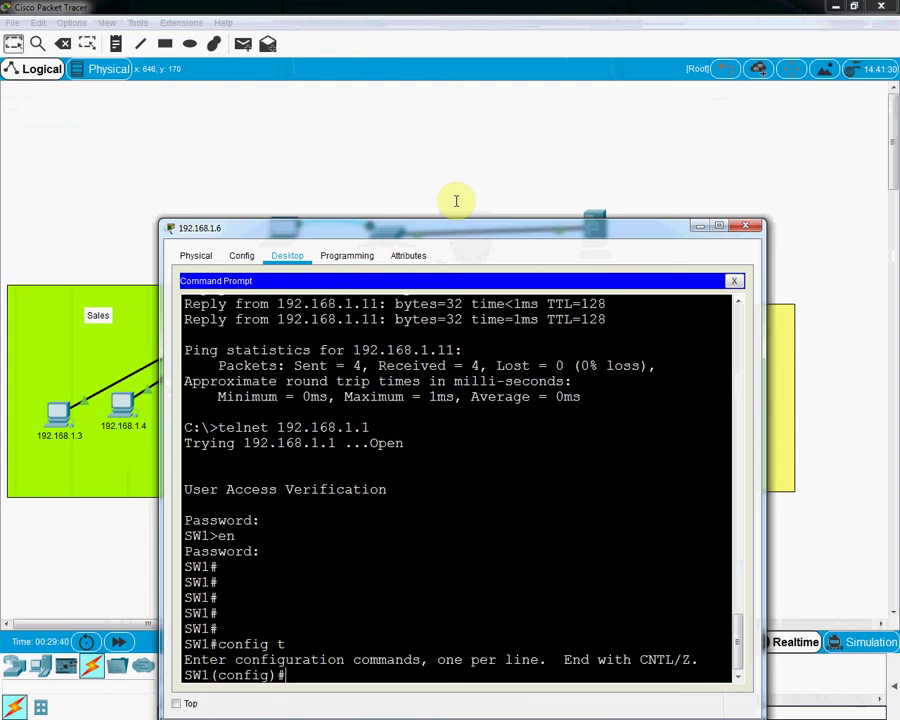
text(hp)
key(Tab)
key(BackSpace)
text(o)
key(Tab)
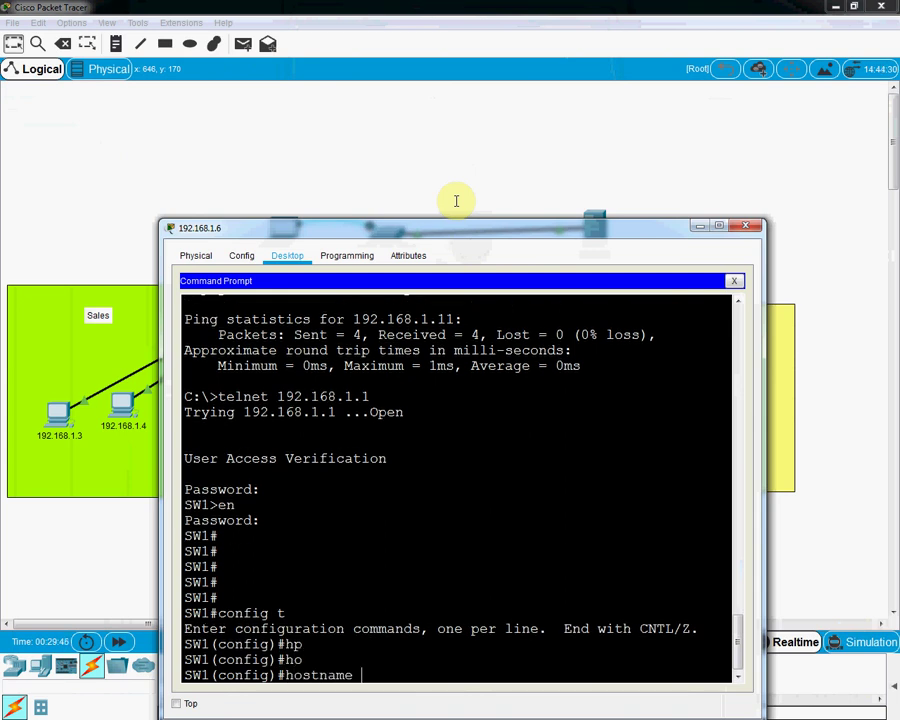
text(SW2)
key(Return)
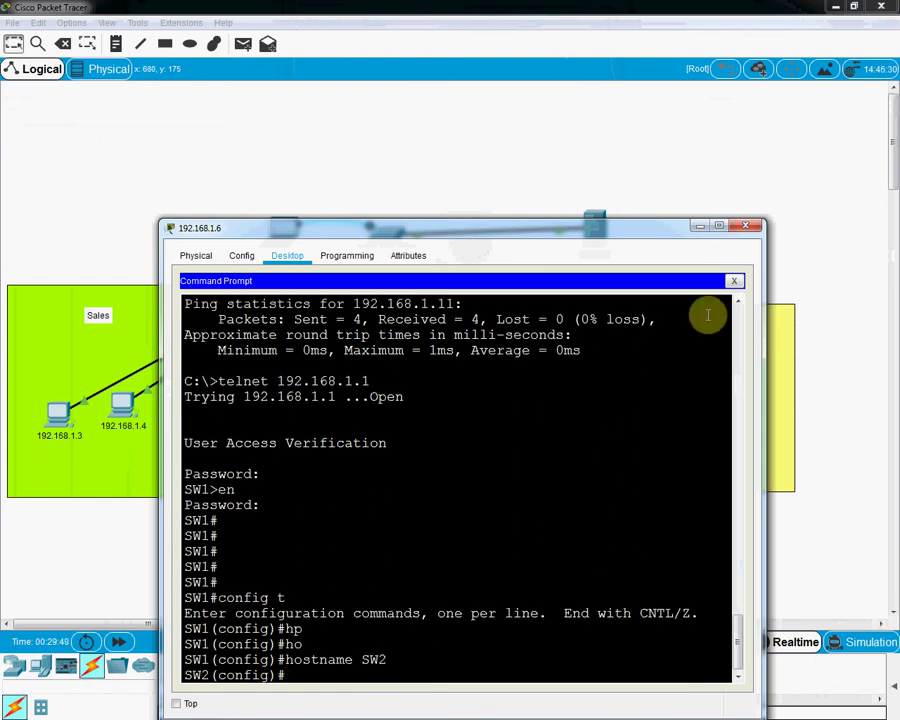
double_click(195, 675)
click(230, 676)
Step: Exit configuration mode, save the running configuration with write, and return to OneNote
key(ctrl+z)
key(Return)
key(Return)
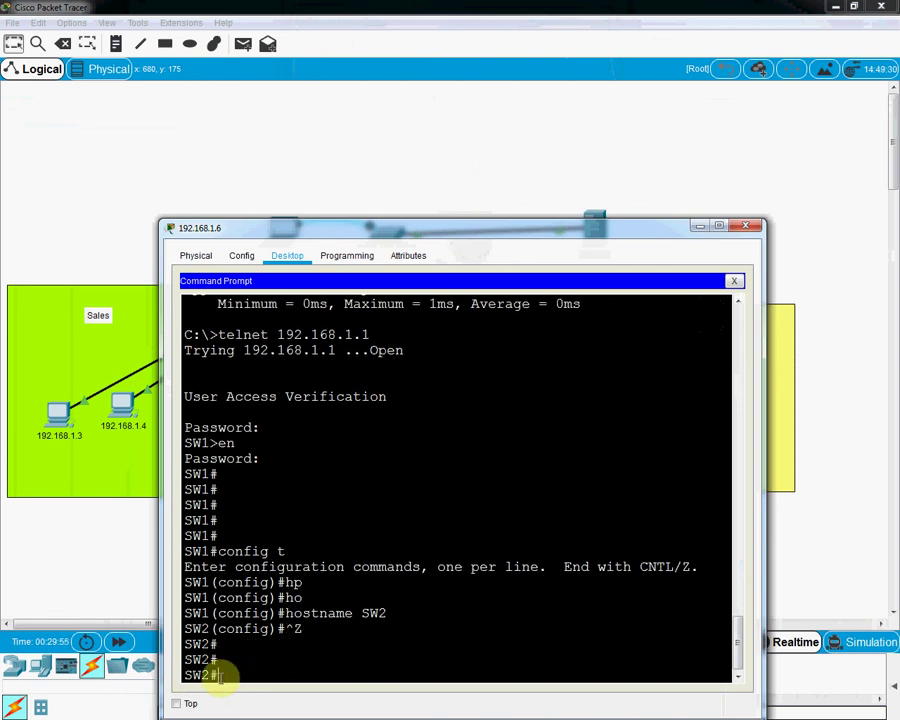
text(wr)
key(Tab)
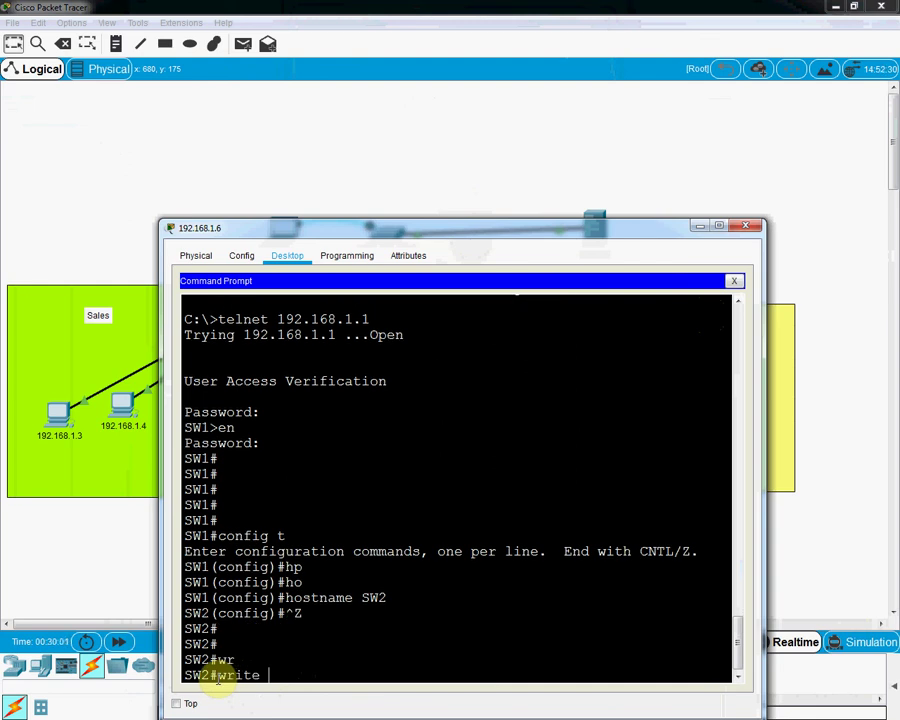
key(Return)
text(wr)
key(Return)
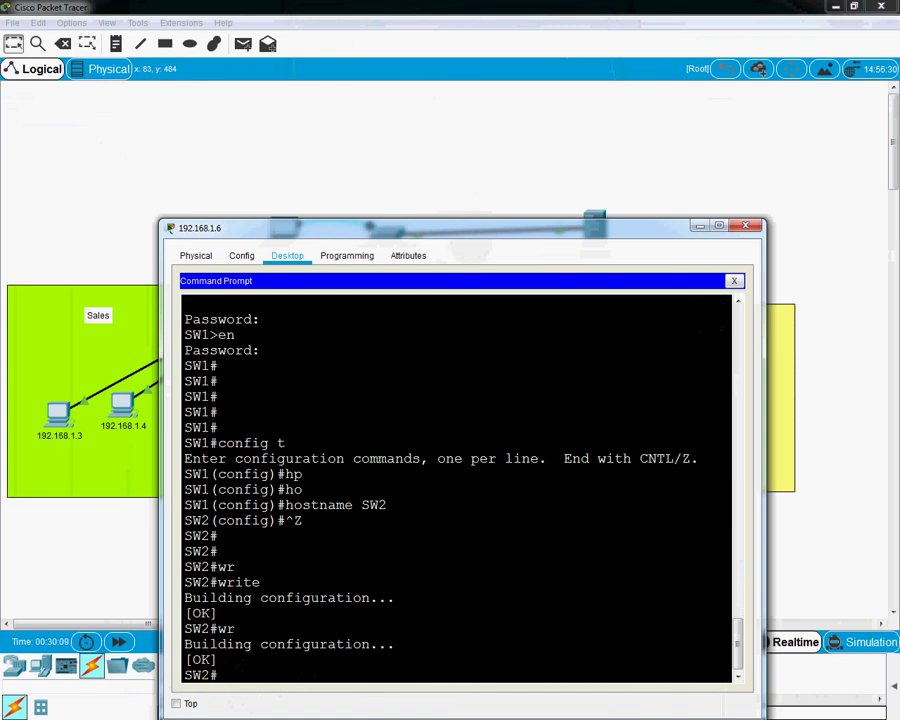
key(alt+Tab)
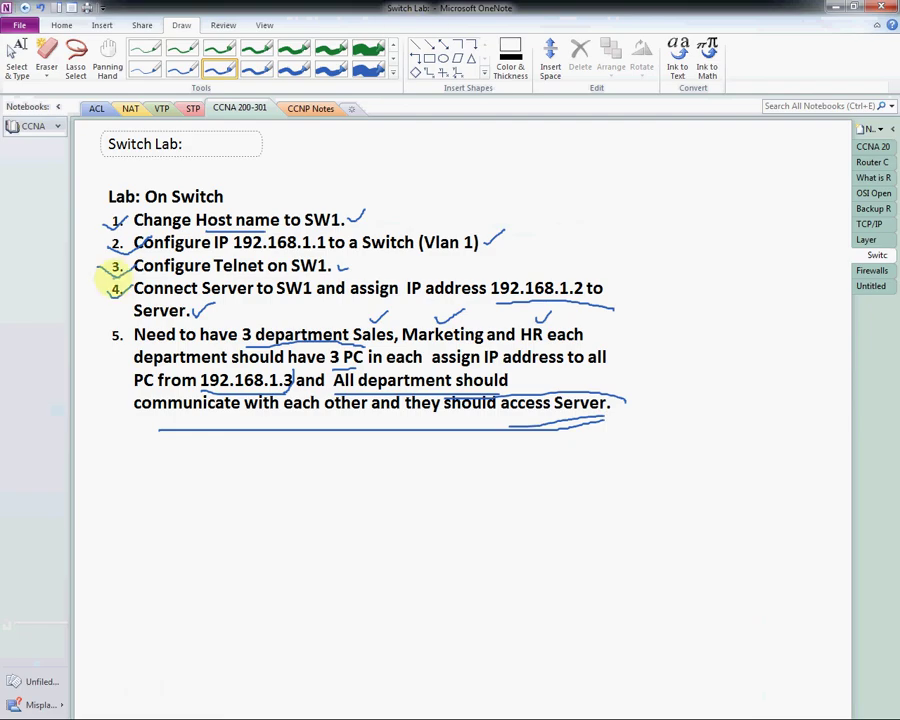
Step: Draw a freehand ink loop enclosing Switch Lab checklist items 1 through 5
drag(87, 186, 76, 285)
mouse_move(75, 401)
mouse_down()
mouse_move(275, 460)
mouse_move(451, 472)
mouse_move(673, 425)
mouse_move(665, 235)
mouse_move(507, 195)
mouse_move(194, 145)
mouse_move(89, 186)
mouse_up()
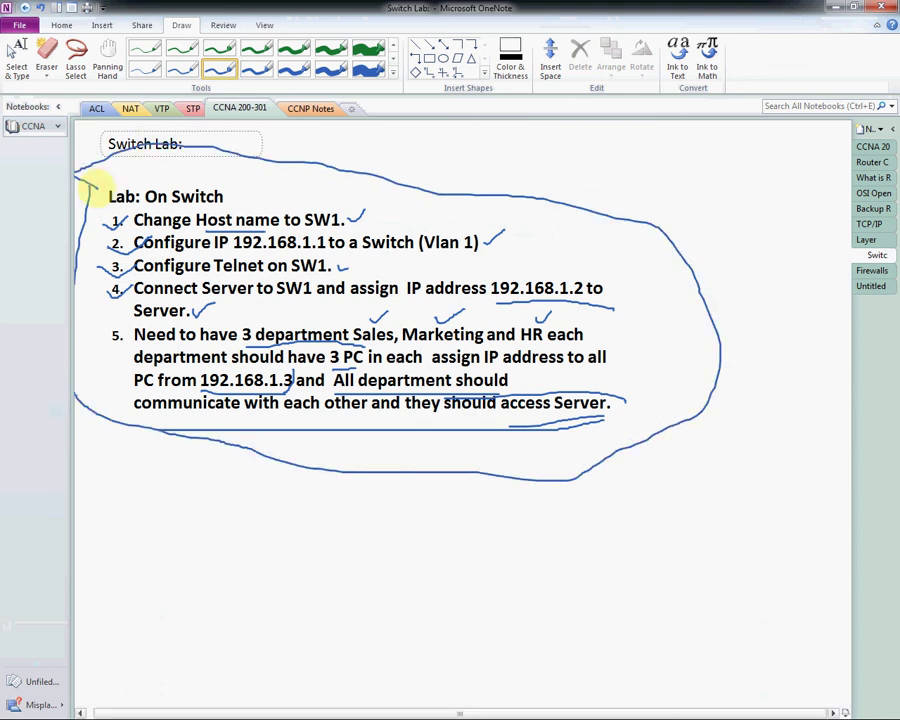